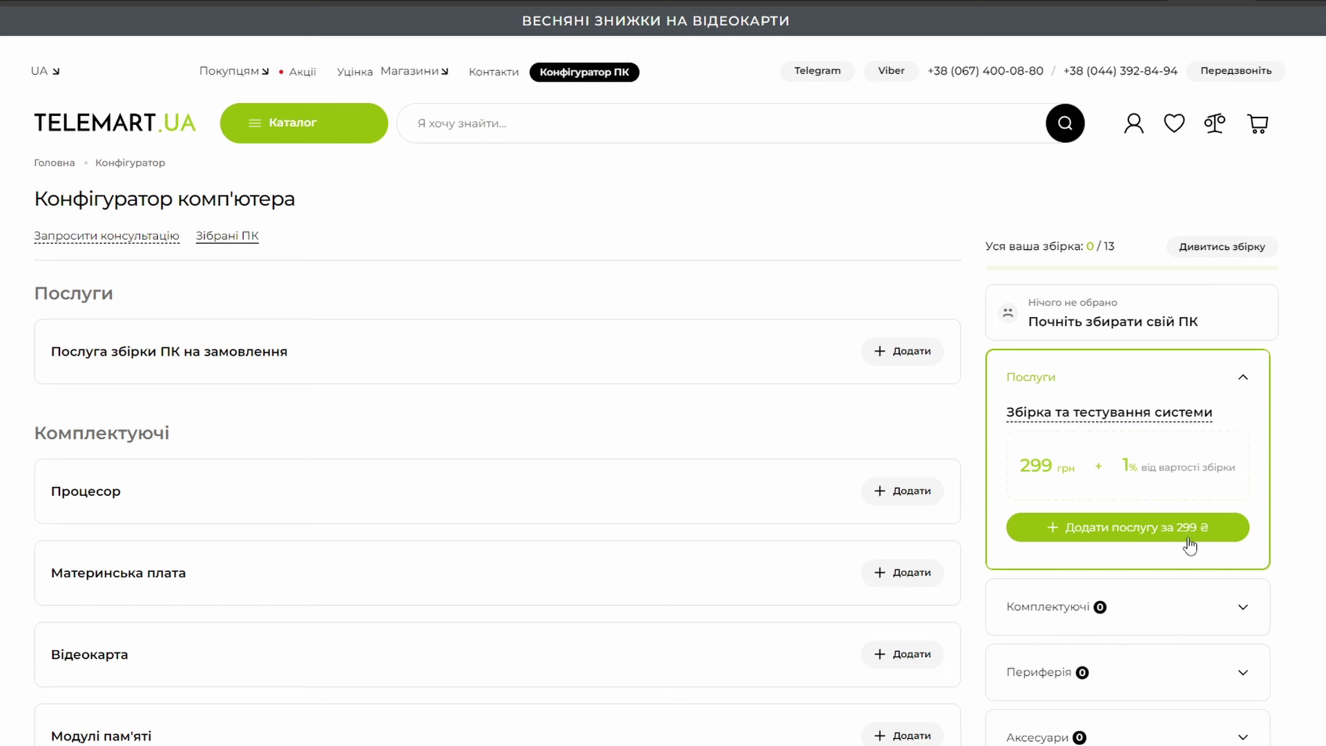
{"action": "left_click", "coordinate": [880, 493]}
{"action": "left_click", "coordinate": [148, 540]}
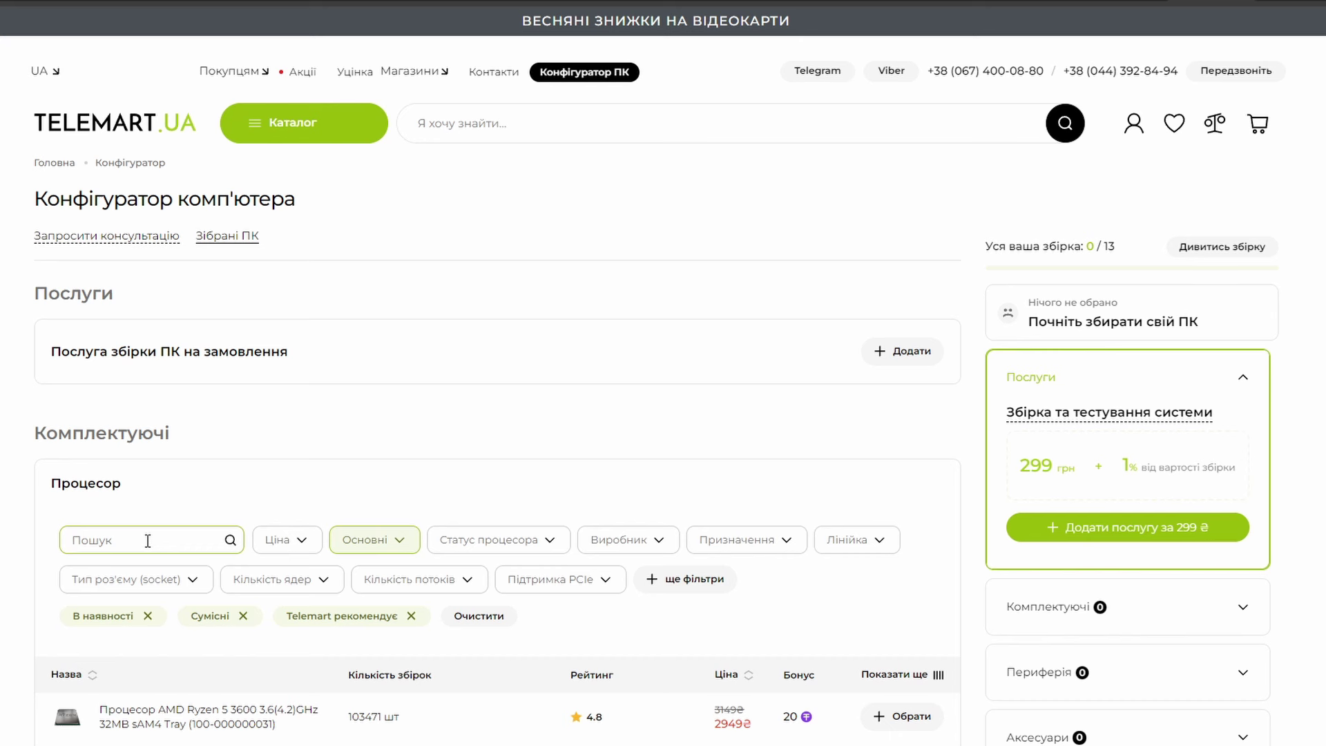
{"action": "type", "text": "co"}
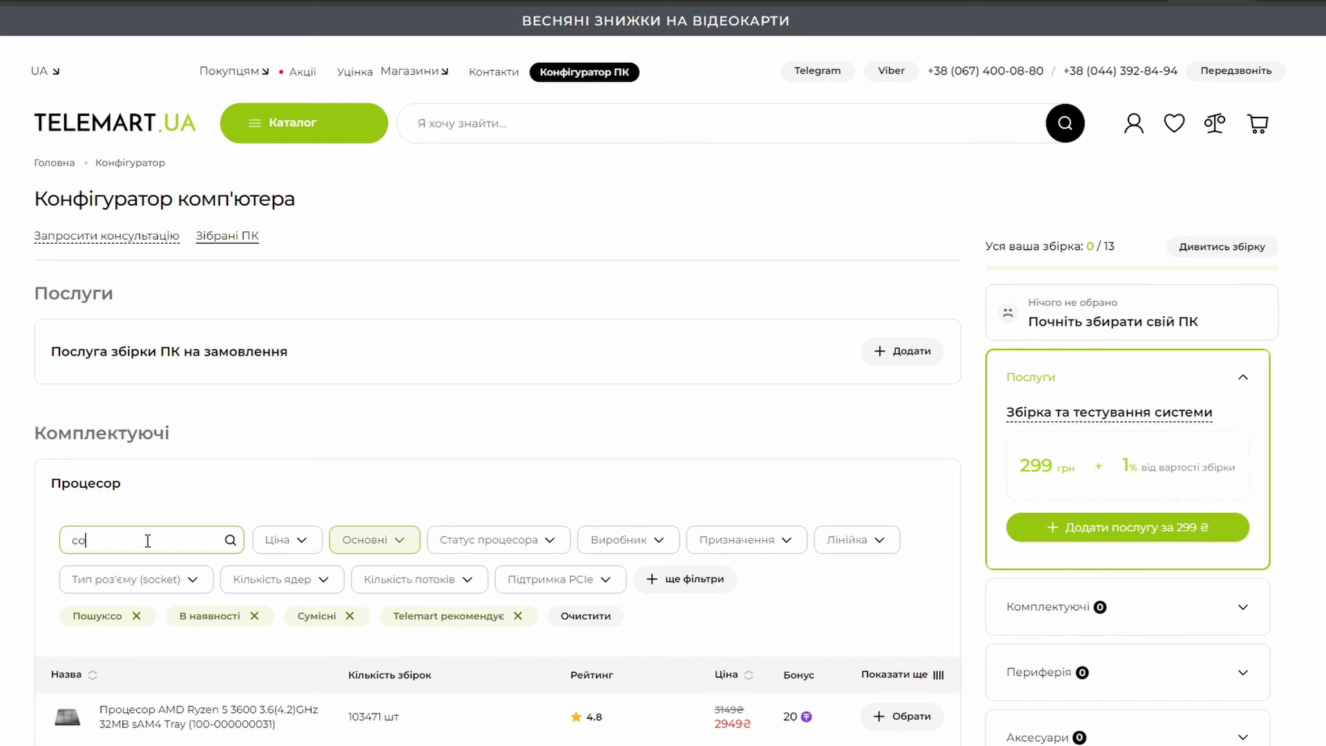
{"action": "type", "text": "re i"}
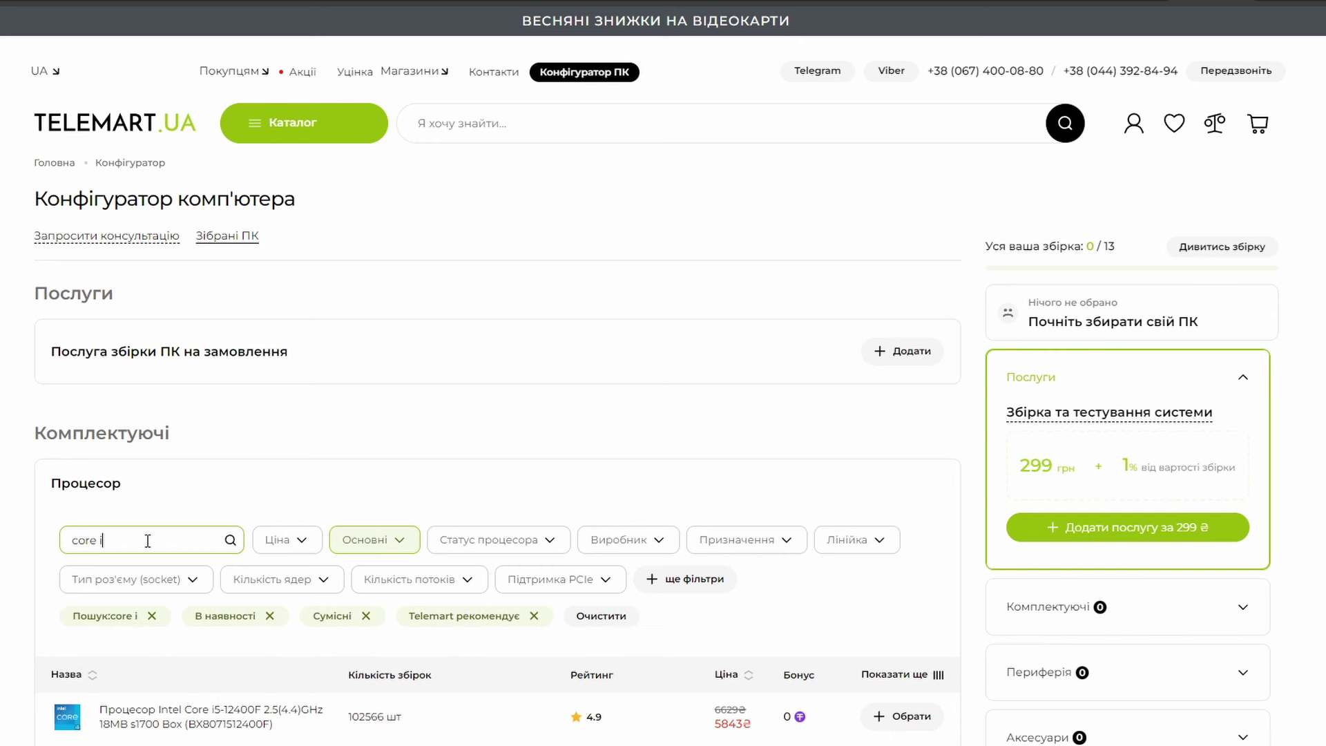
{"action": "type", "text": "3 12"}
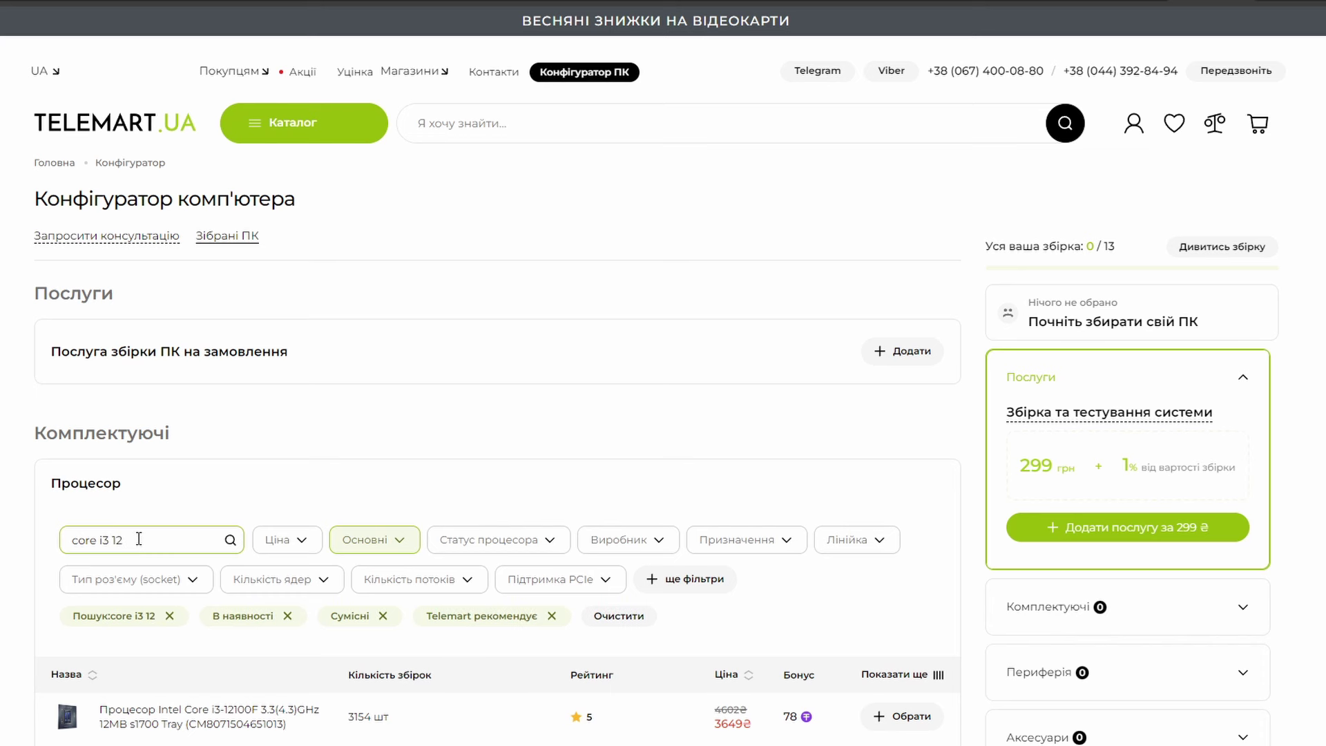
{"action": "scroll", "coordinate": [525, 698], "scroll_direction": "down", "scroll_amount": 1}
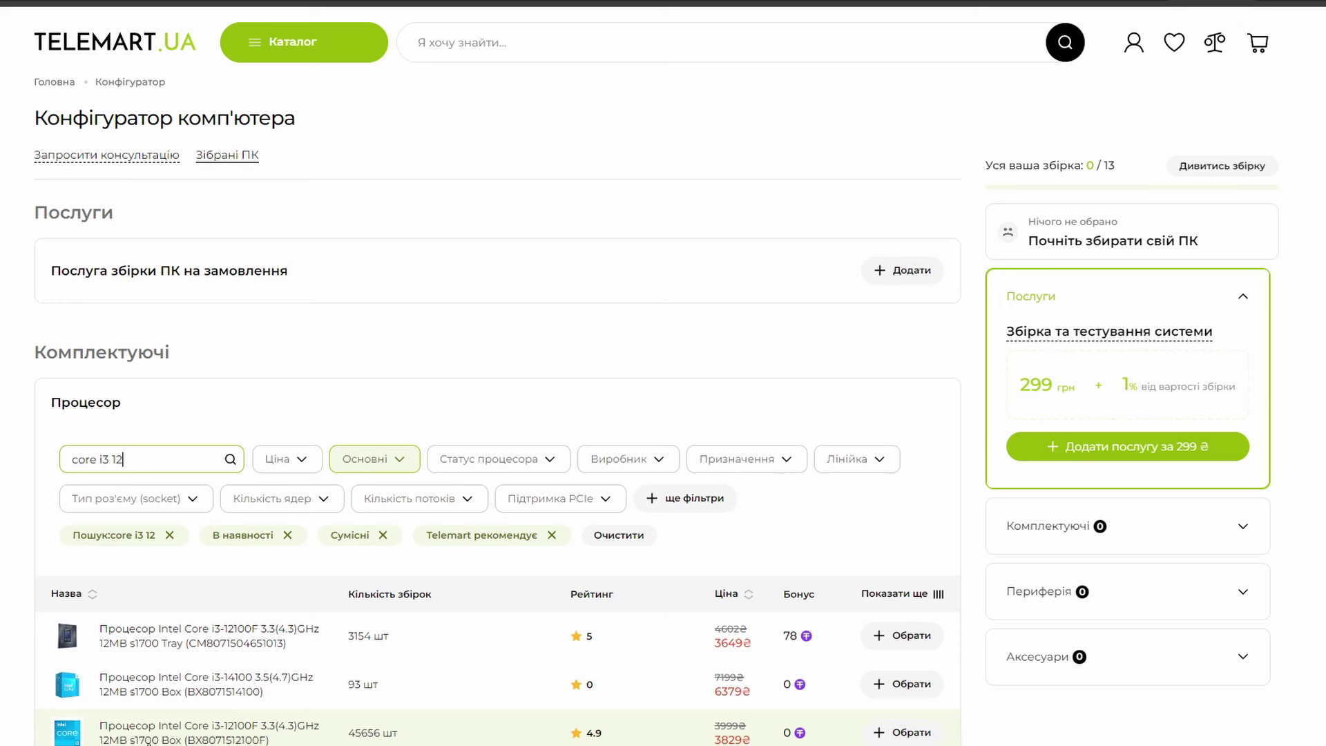
{"action": "left_click", "coordinate": [901, 732]}
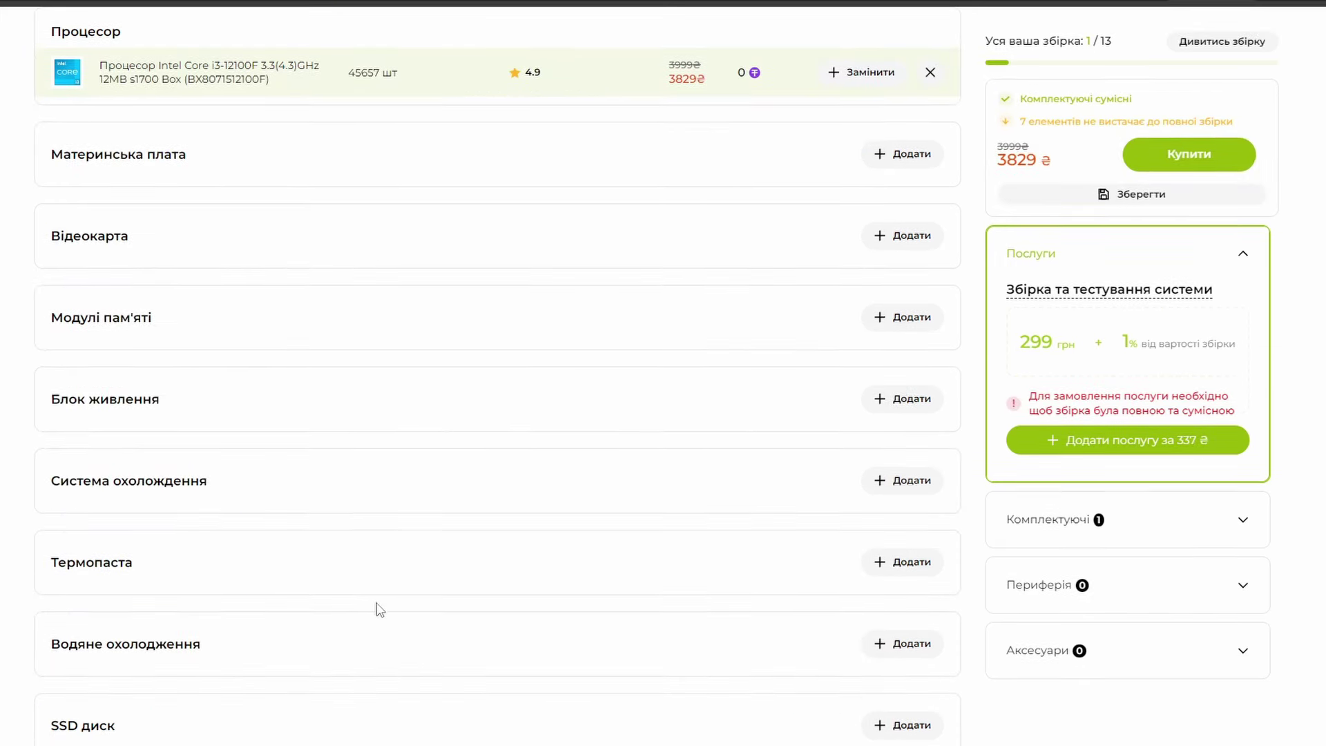
Step: List the compatible motherboards and sort them by price from lowest to highest
{"action": "scroll", "coordinate": [396, 550], "scroll_direction": "up", "scroll_amount": 2}
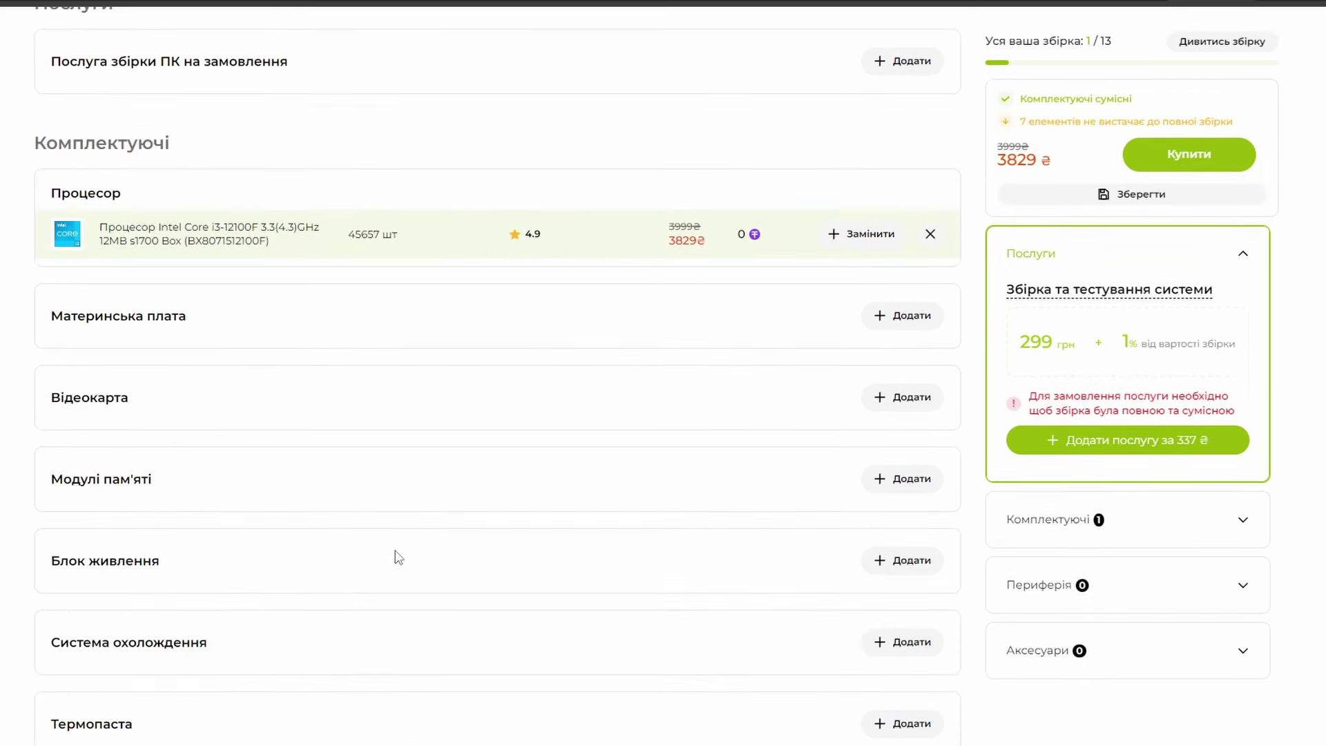
{"action": "left_click", "coordinate": [910, 317]}
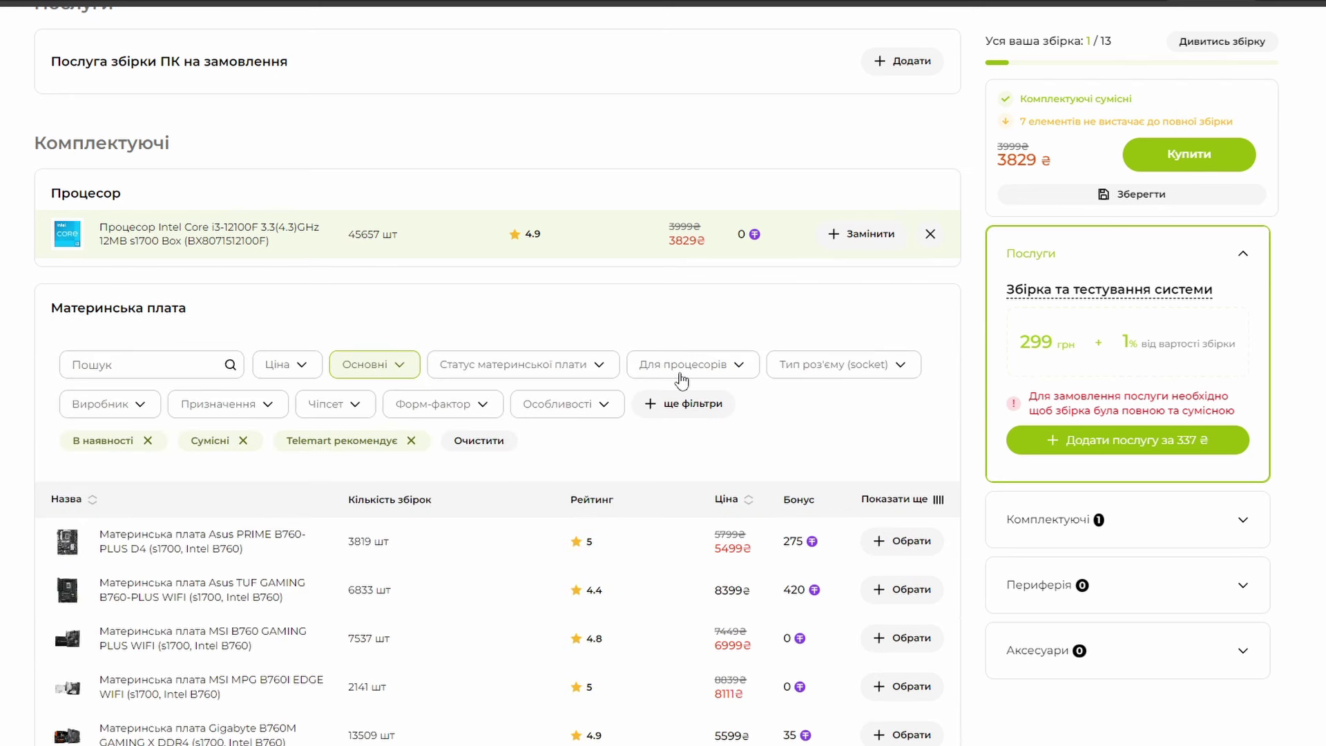
{"action": "left_click", "coordinate": [728, 501]}
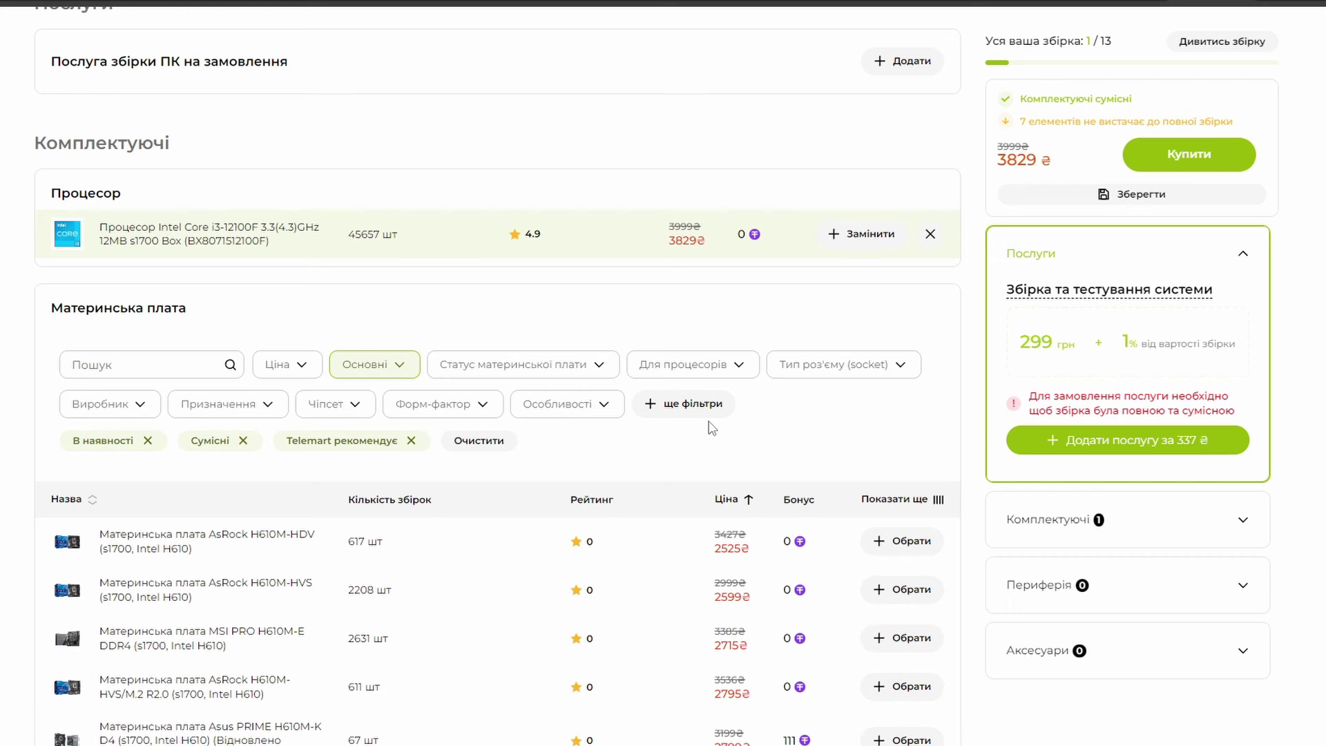
Step: Look through the product photos of the AsRock H610M-HVS motherboard and add it to the build
{"action": "left_click", "coordinate": [67, 598]}
{"action": "left_click", "coordinate": [80, 349]}
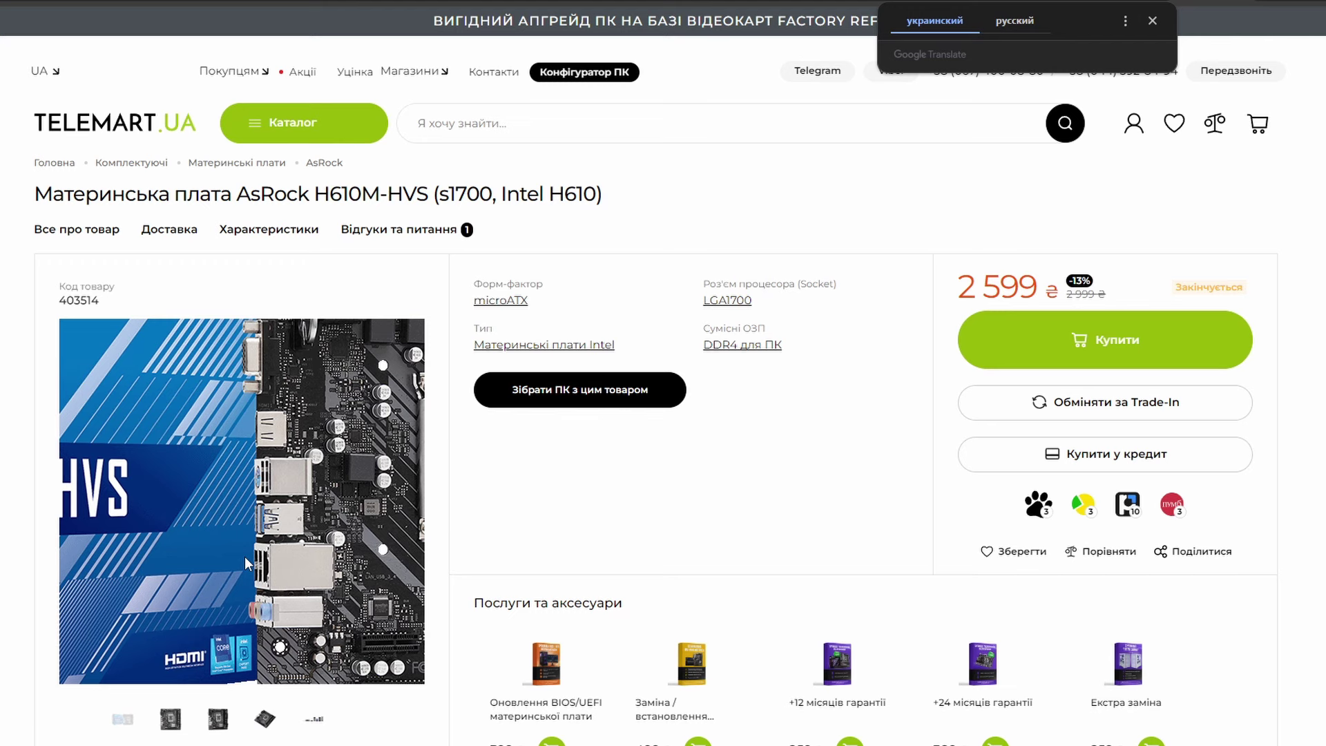
{"action": "left_click", "coordinate": [266, 719]}
{"action": "left_click", "coordinate": [218, 719]}
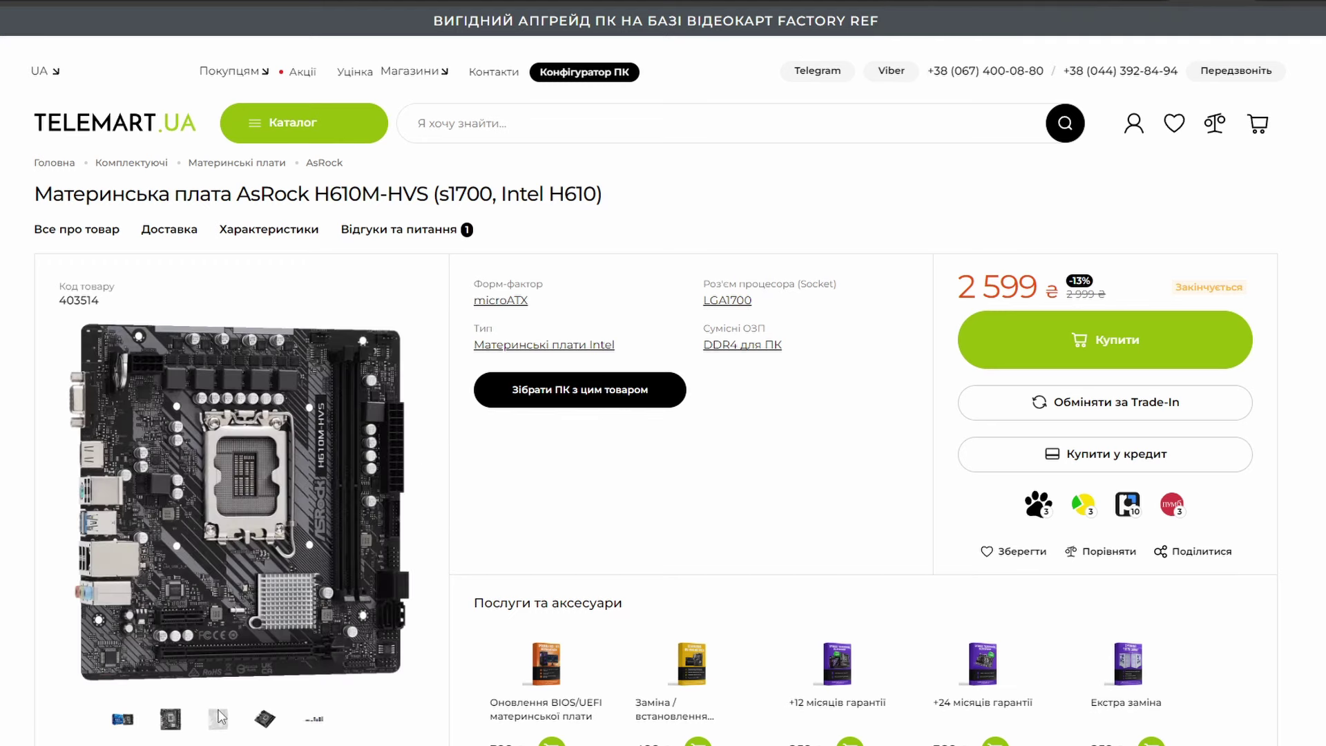
{"action": "left_click", "coordinate": [312, 721]}
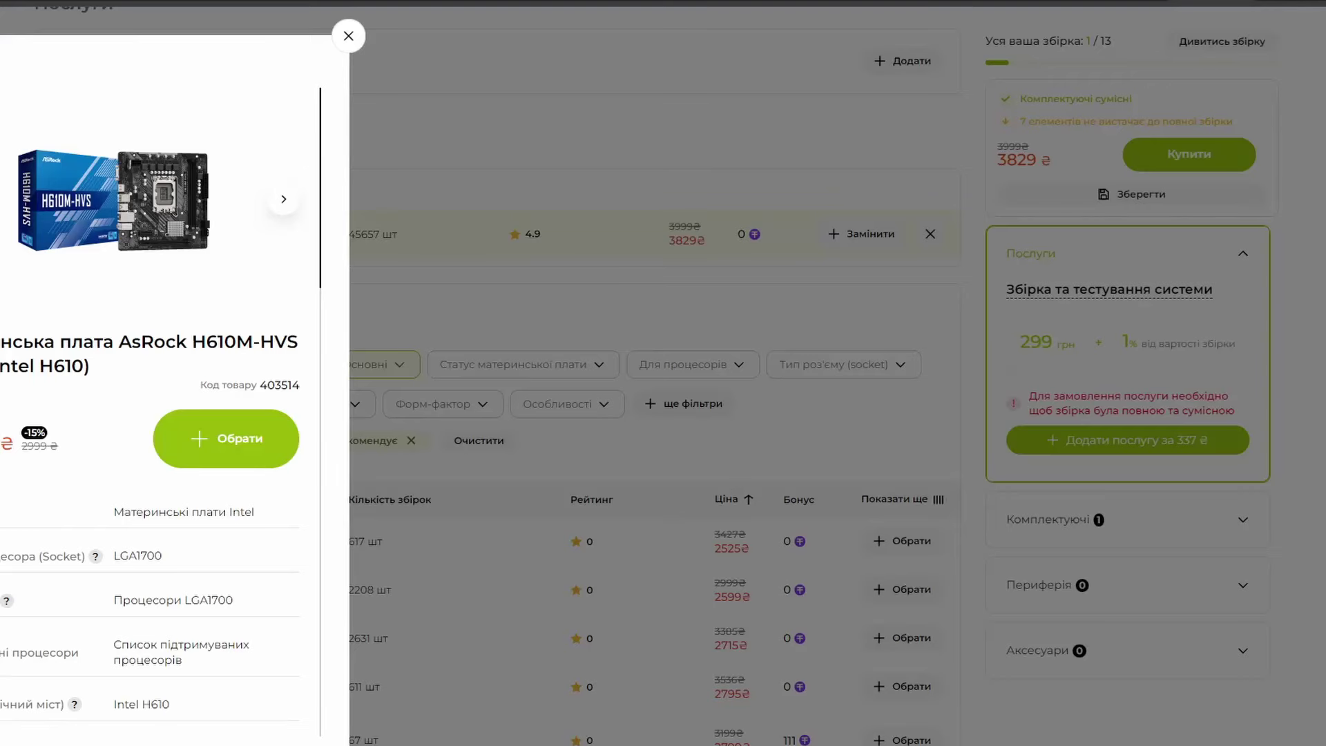
{"action": "left_click", "coordinate": [250, 442]}
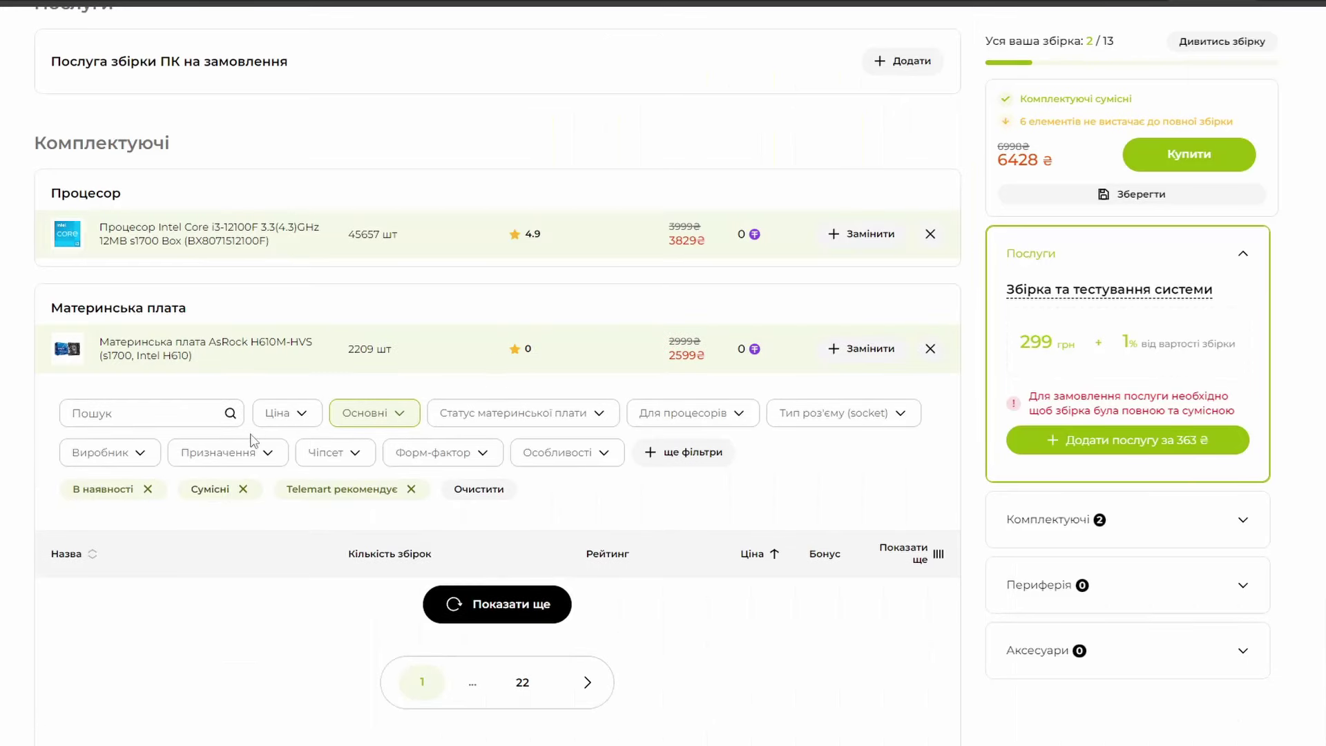
Step: Open the graphics card selection and search it for "gtx 1650"
{"action": "scroll", "coordinate": [511, 351], "scroll_direction": "up", "scroll_amount": 2}
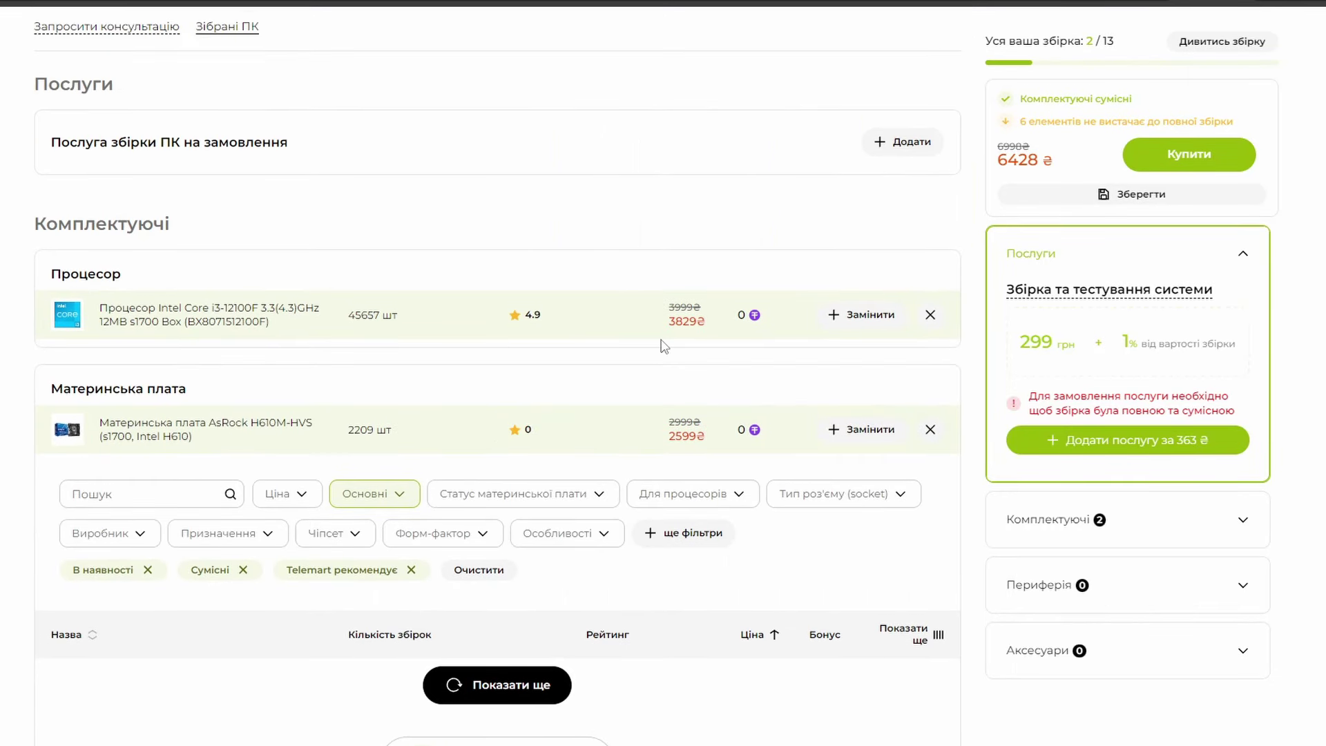
{"action": "scroll", "coordinate": [706, 442], "scroll_direction": "down", "scroll_amount": 5}
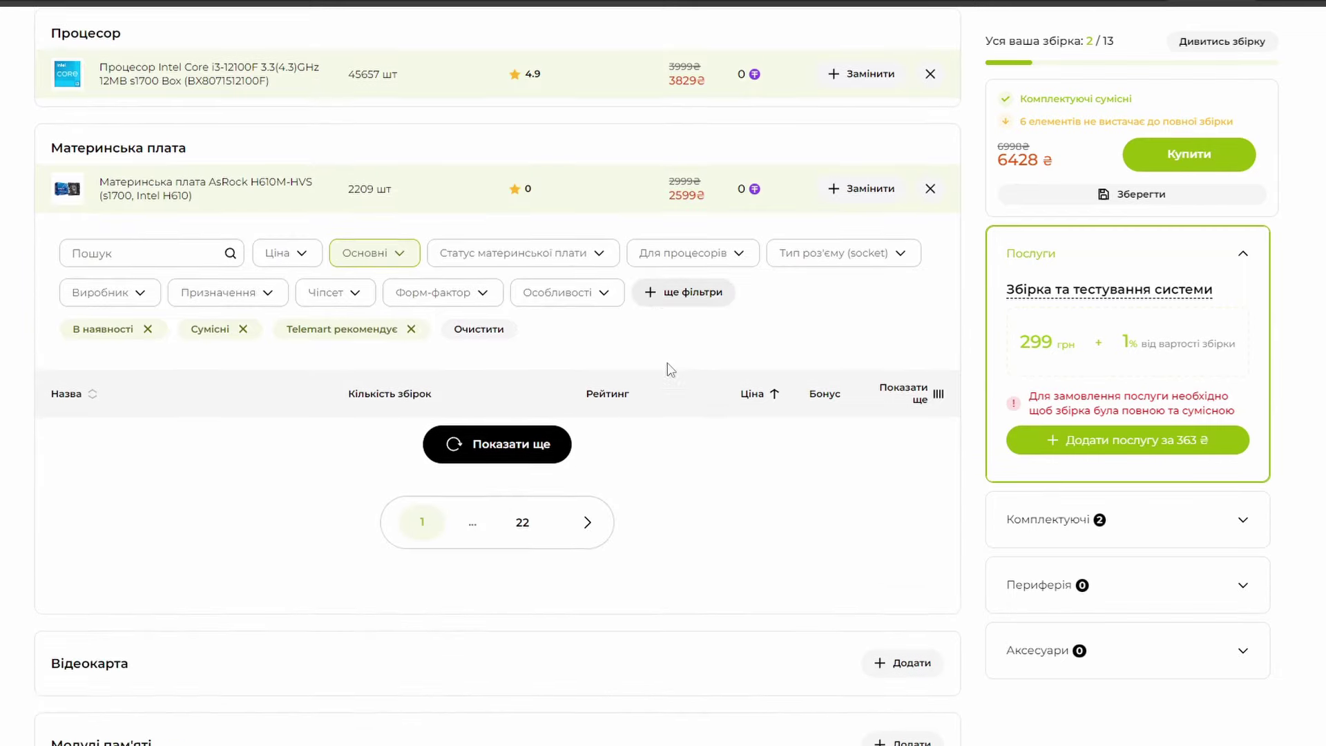
{"action": "scroll", "coordinate": [670, 370], "scroll_direction": "down", "scroll_amount": 5}
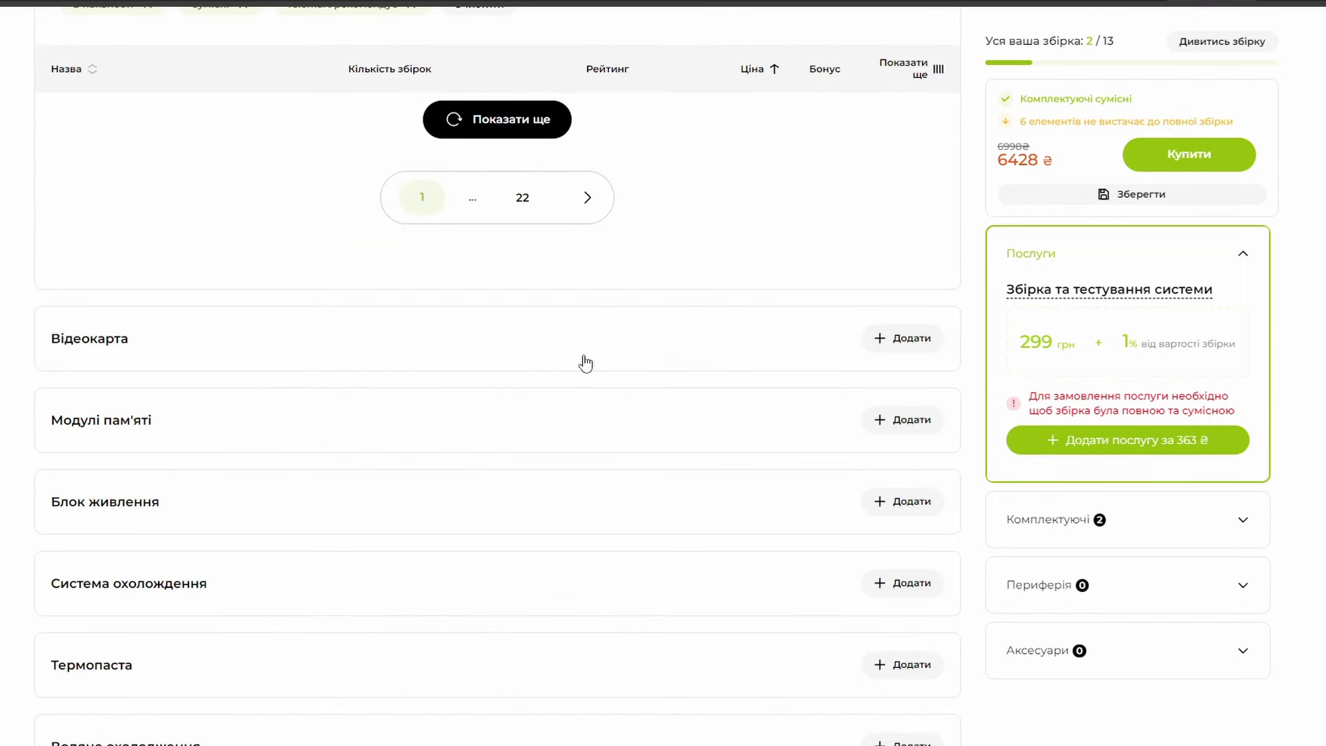
{"action": "left_click", "coordinate": [909, 344]}
{"action": "left_click", "coordinate": [183, 384]}
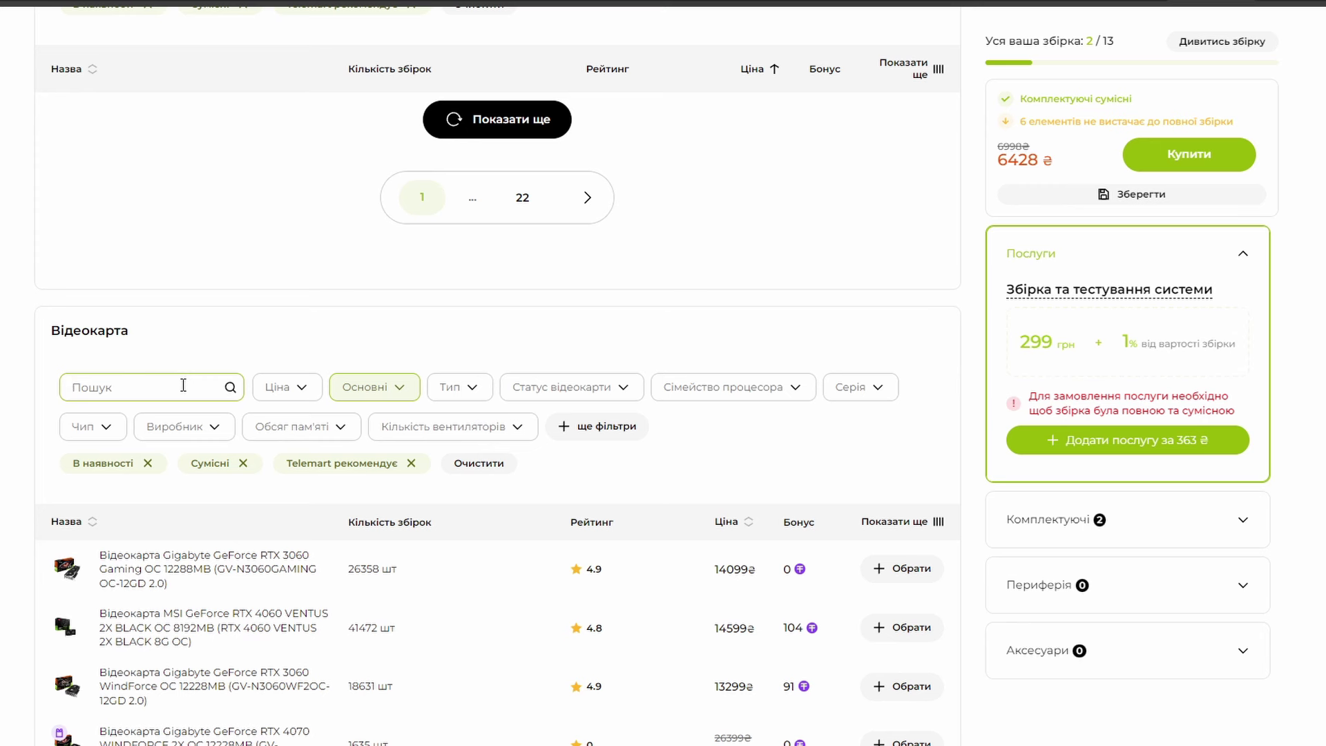
{"action": "type", "text": "gtx 1650"}
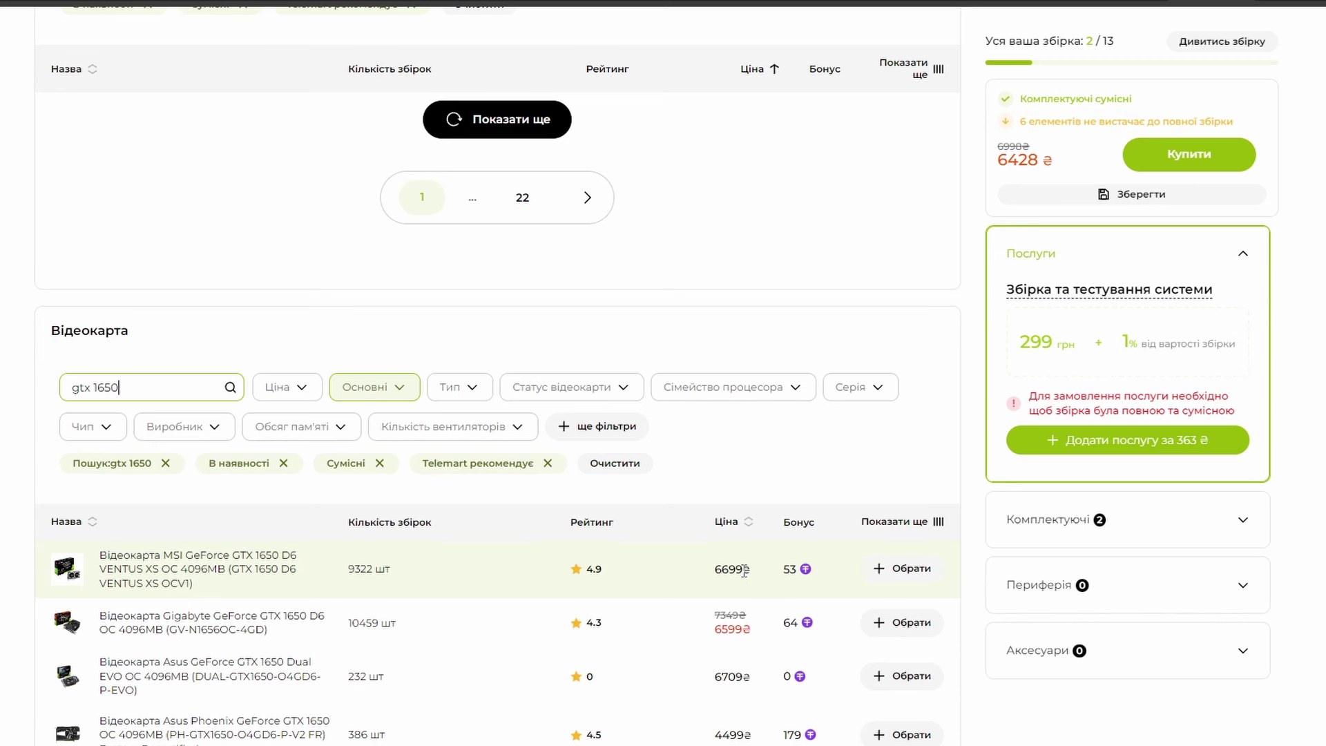
Step: Examine the specifications of the MSI GeForce GTX 1650 D6 VENTUS XS OCV3, including its power requirements, and close them
{"action": "scroll", "coordinate": [594, 632], "scroll_direction": "down", "scroll_amount": 1}
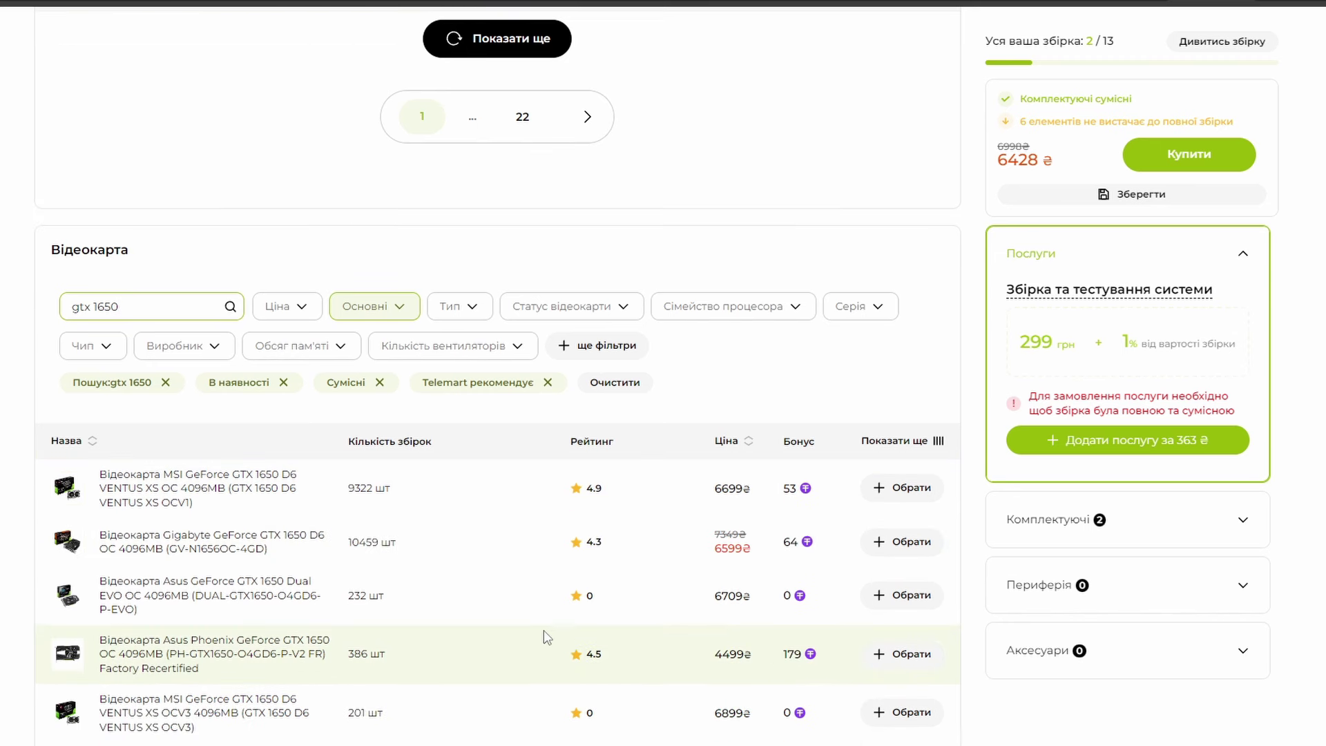
{"action": "scroll", "coordinate": [735, 657], "scroll_direction": "down", "scroll_amount": 1}
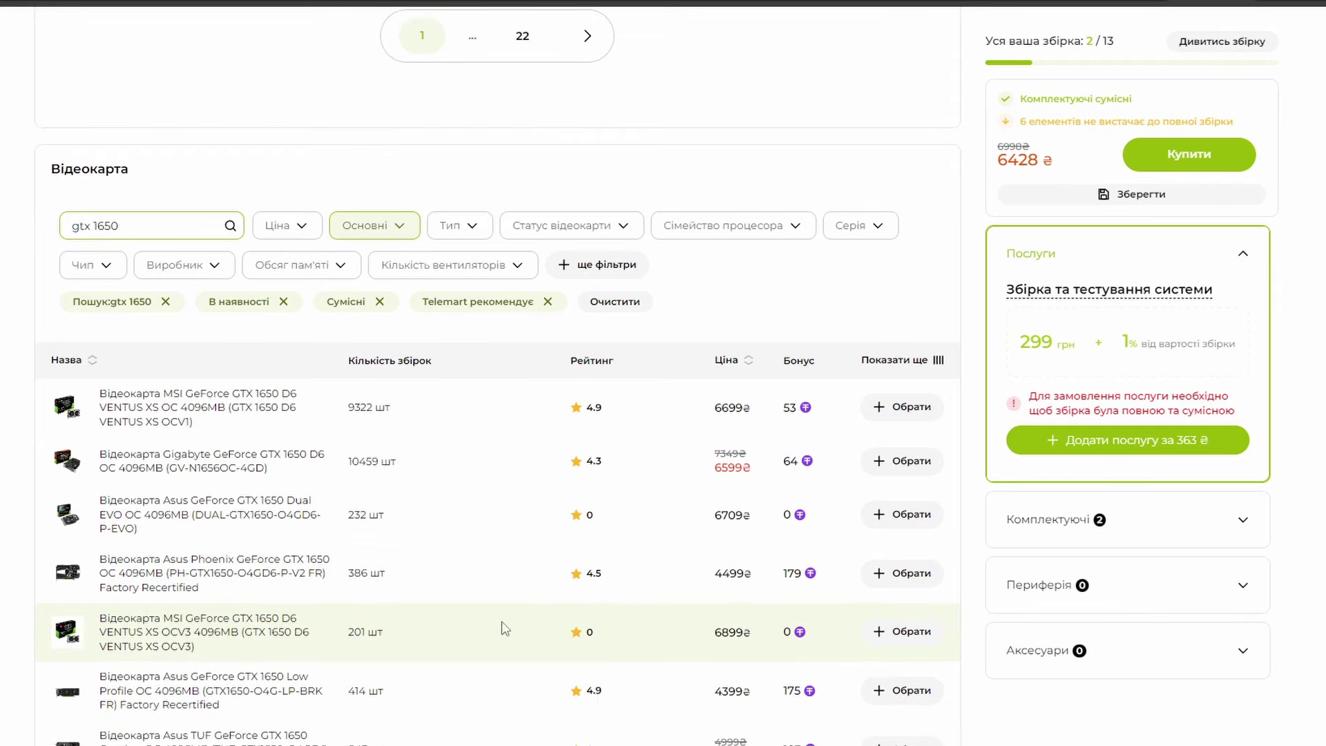
{"action": "left_click", "coordinate": [227, 628]}
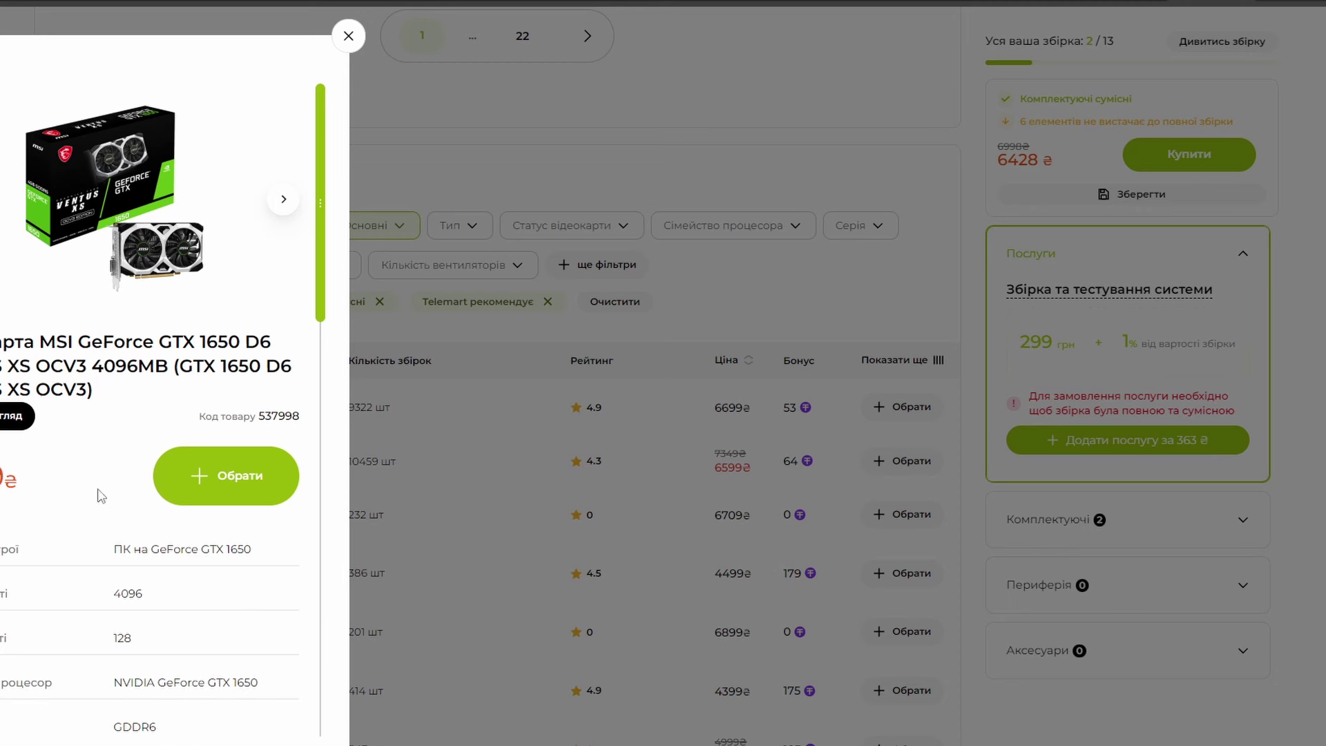
{"action": "scroll", "coordinate": [103, 496], "scroll_direction": "down", "scroll_amount": 7}
{"action": "scroll", "coordinate": [127, 382], "scroll_direction": "down", "scroll_amount": 6}
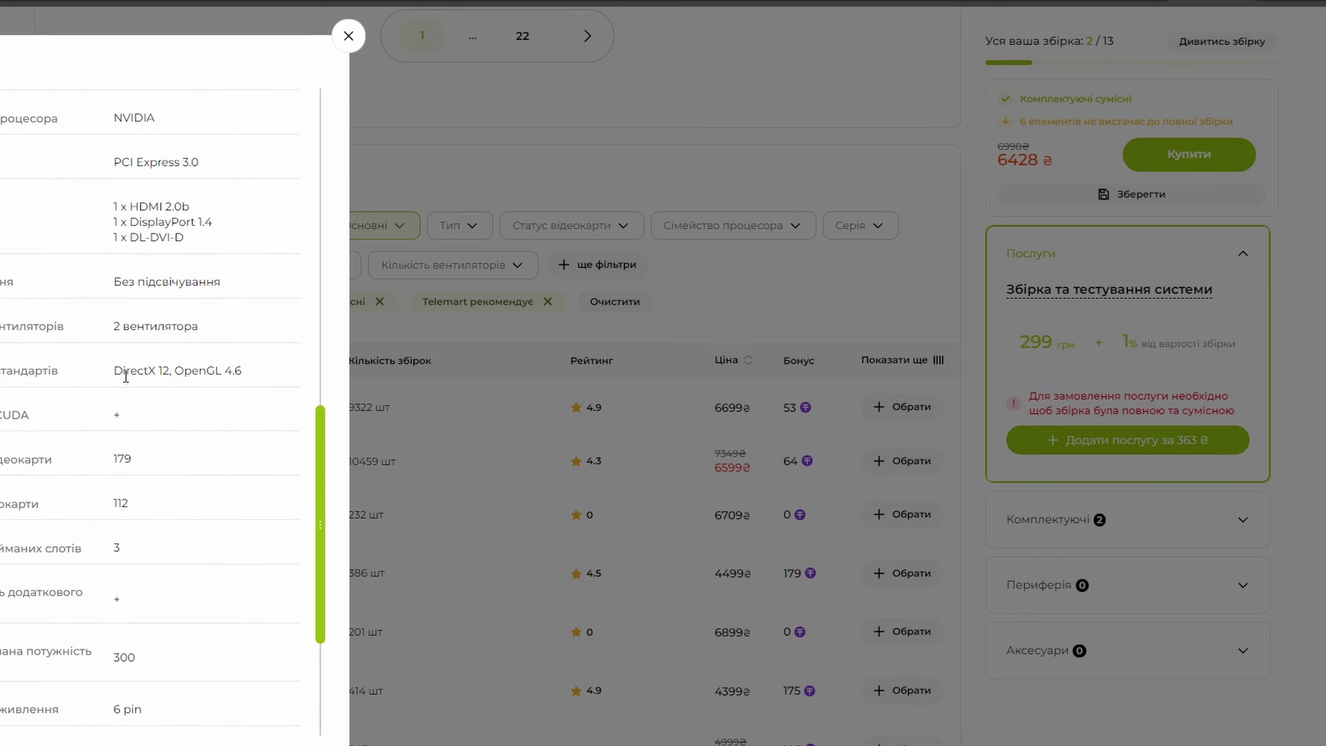
{"action": "scroll", "coordinate": [126, 483], "scroll_direction": "down", "scroll_amount": 2}
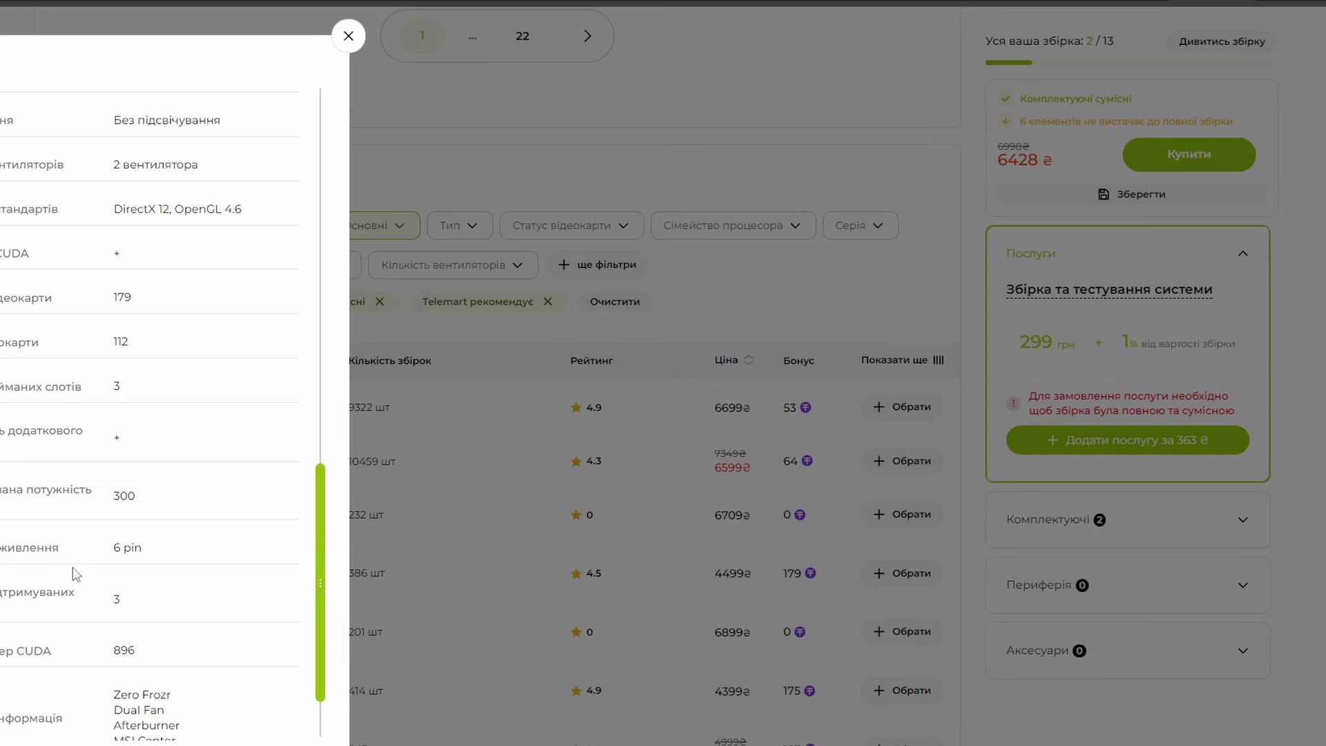
{"action": "left_click", "coordinate": [349, 37]}
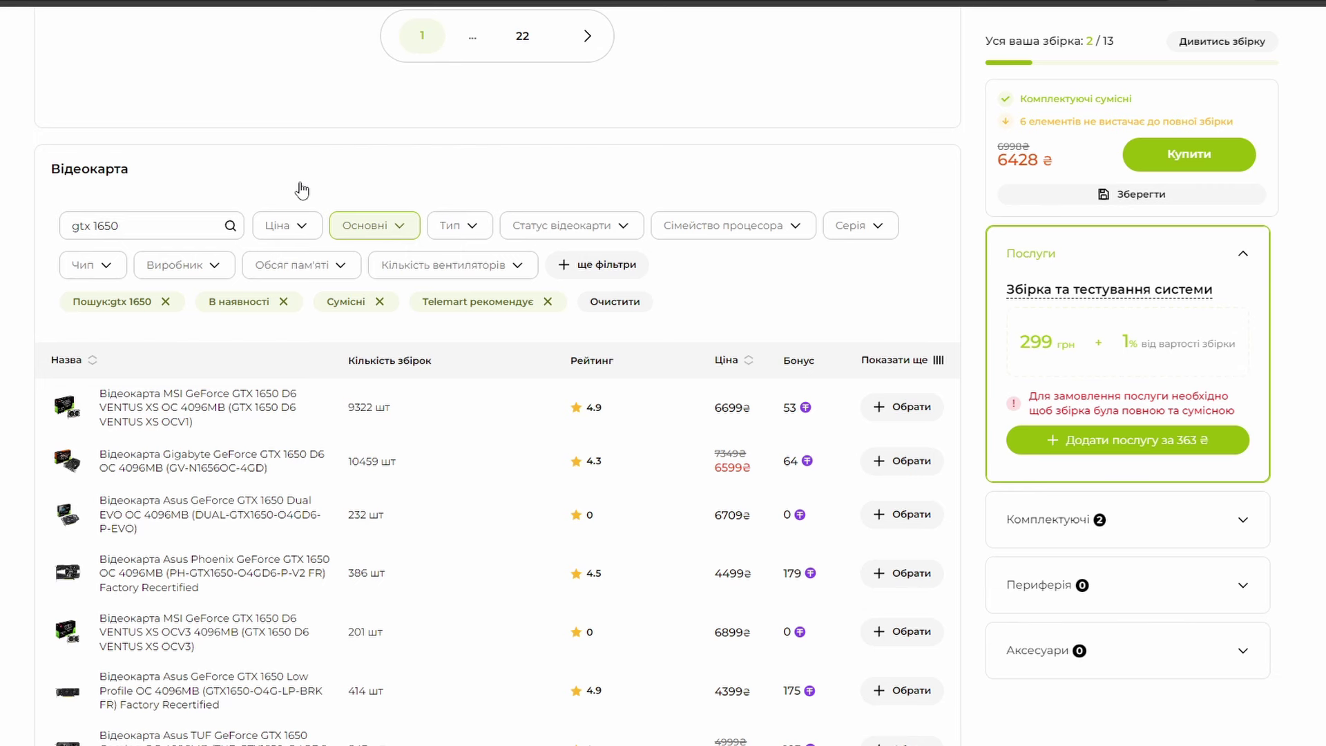
Step: View the details of the Gigabyte GeForce GTX 1650 D6 OC (GV-N1656OC-4GD) and return to the card list
{"action": "scroll", "coordinate": [509, 449], "scroll_direction": "down", "scroll_amount": 1}
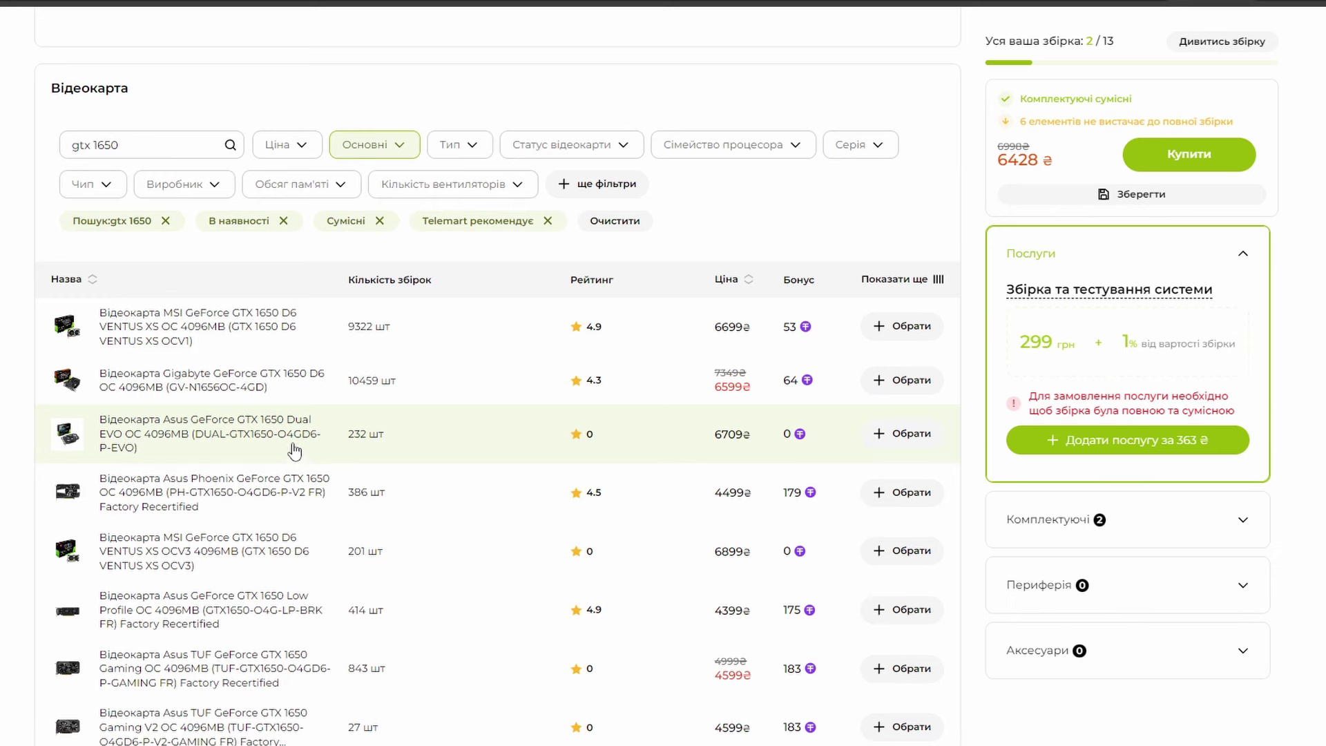
{"action": "scroll", "coordinate": [277, 442], "scroll_direction": "down", "scroll_amount": 1}
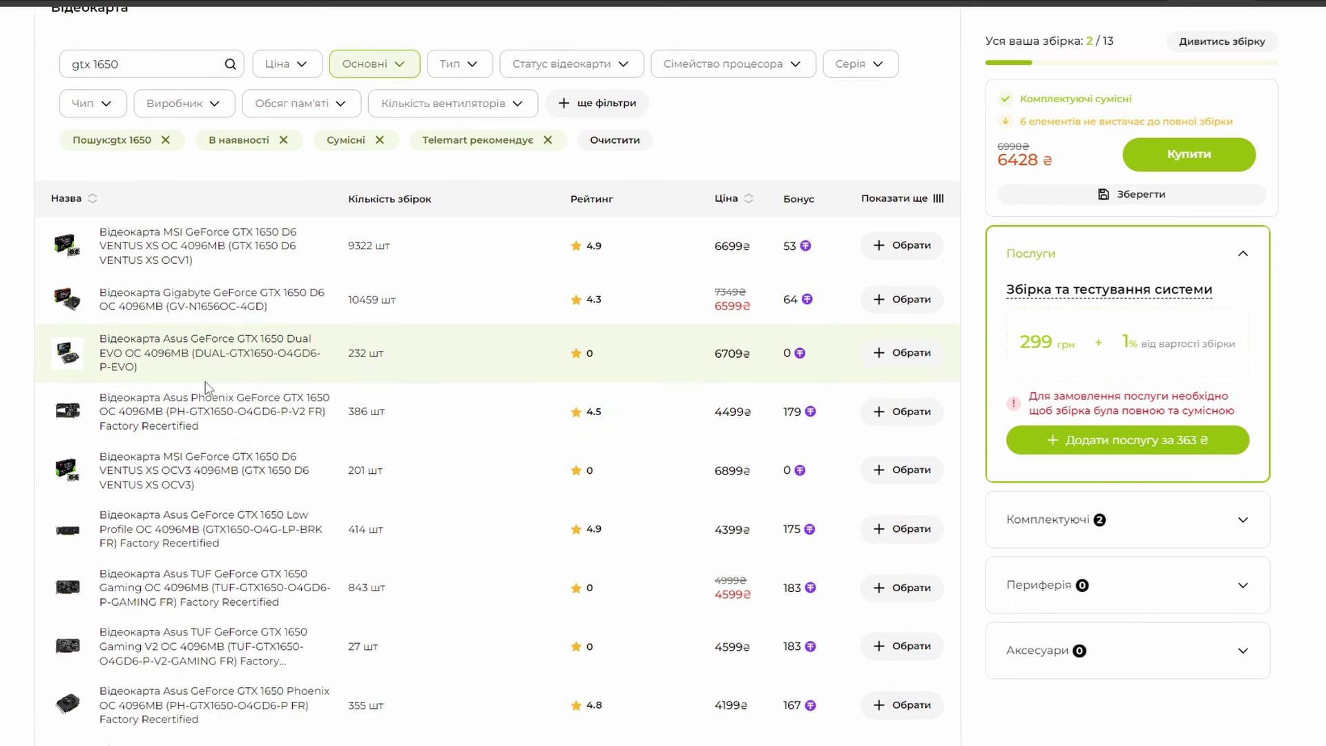
{"action": "left_click", "coordinate": [66, 302]}
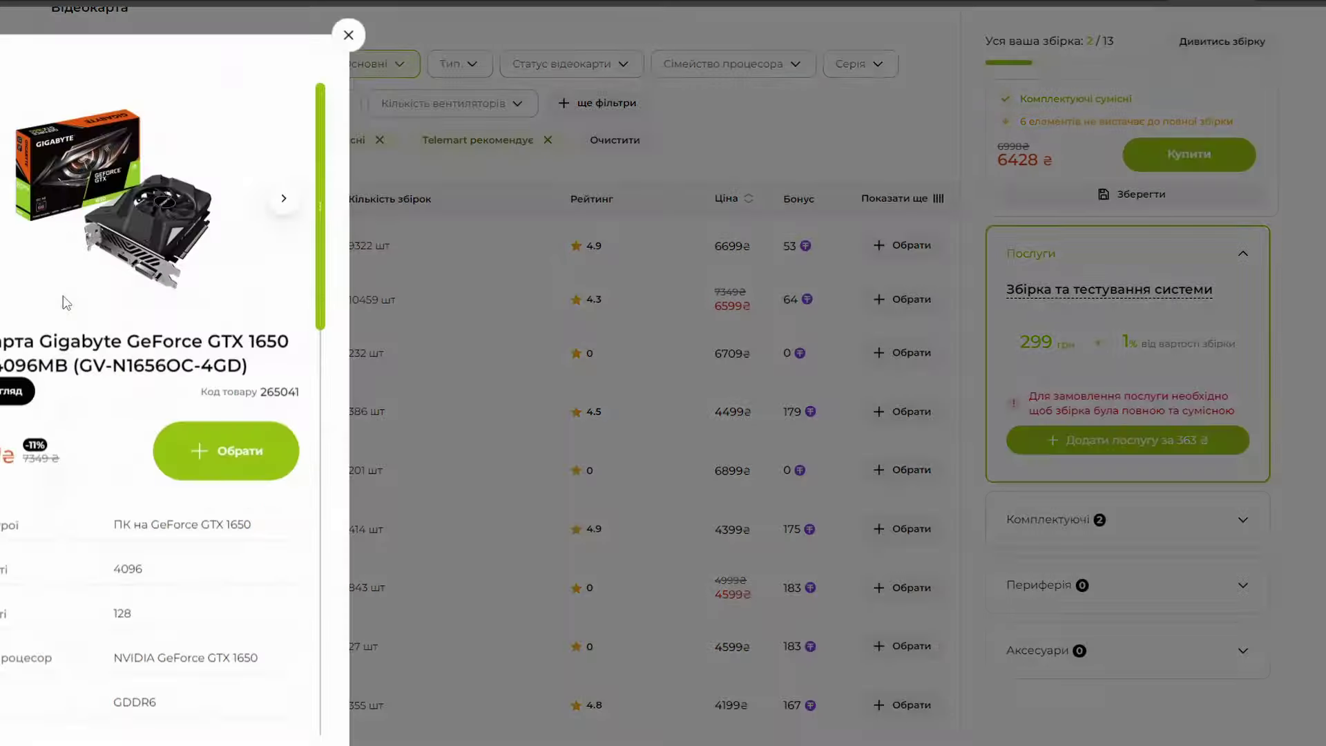
{"action": "left_click", "coordinate": [415, 397]}
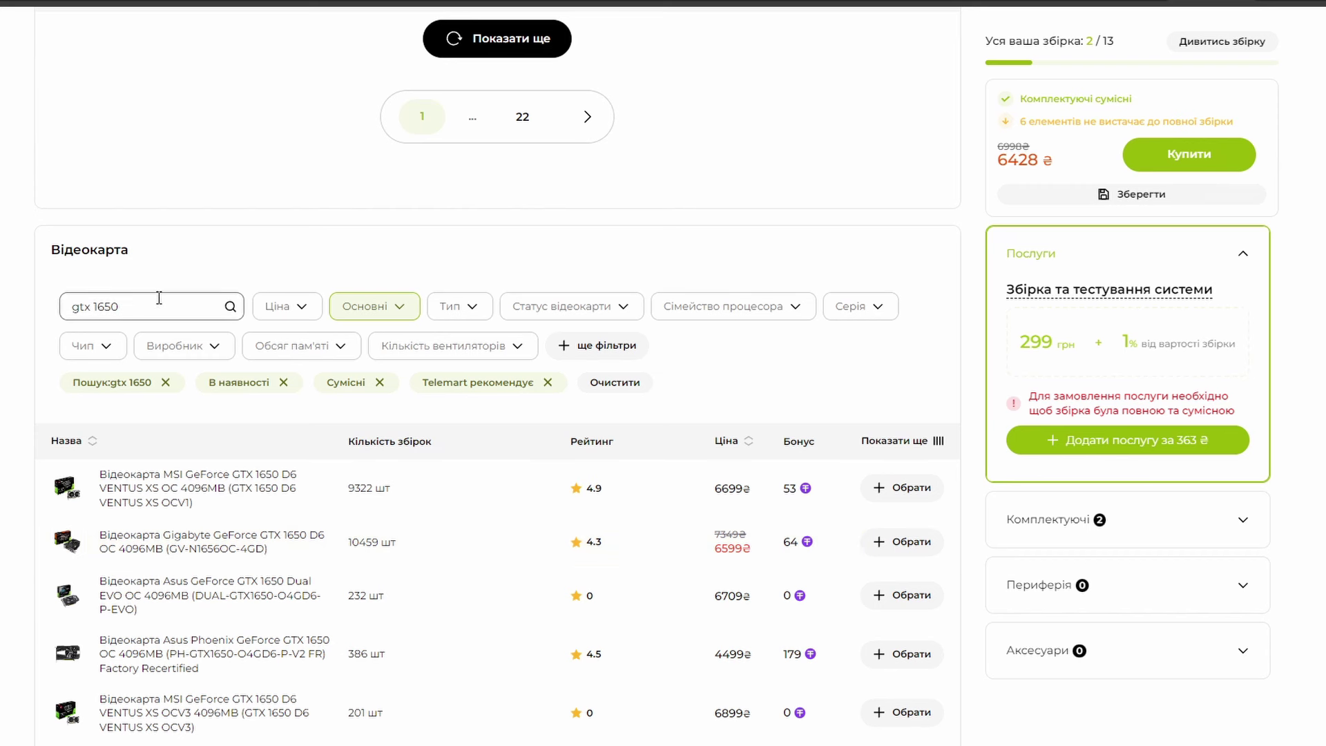
Step: Change the graphics card search to "rtx 3050" and sort the cards by price from lowest to highest
{"action": "left_click_drag", "start_coordinate": [148, 306], "coordinate": [64, 309]}
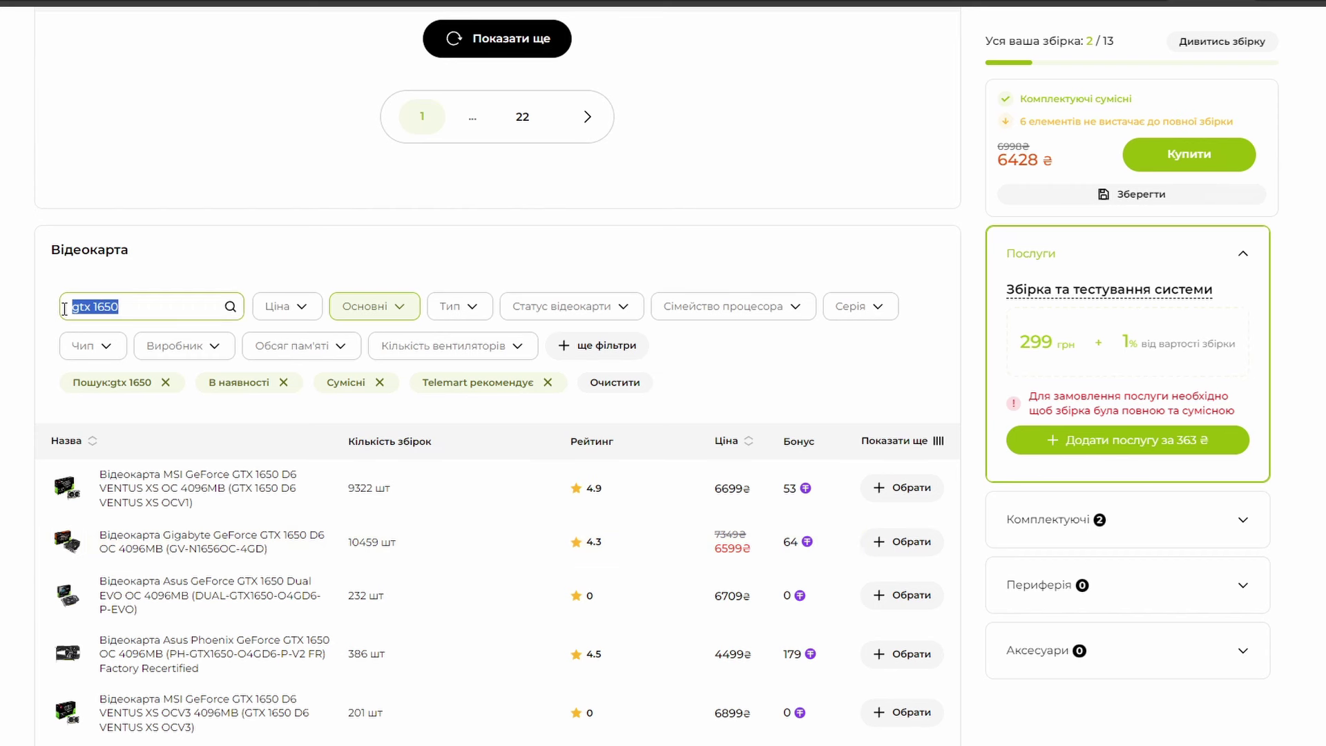
{"action": "type", "text": "rtx 3"}
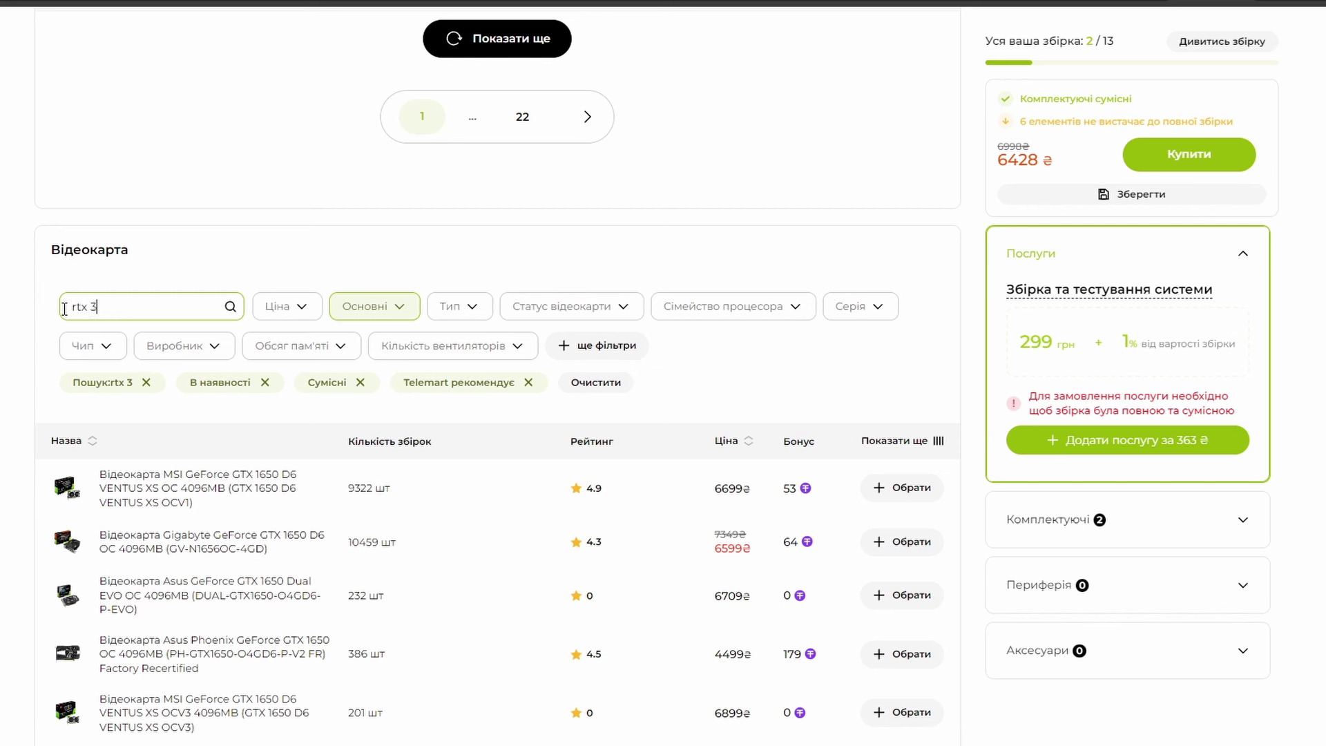
{"action": "type", "text": "050"}
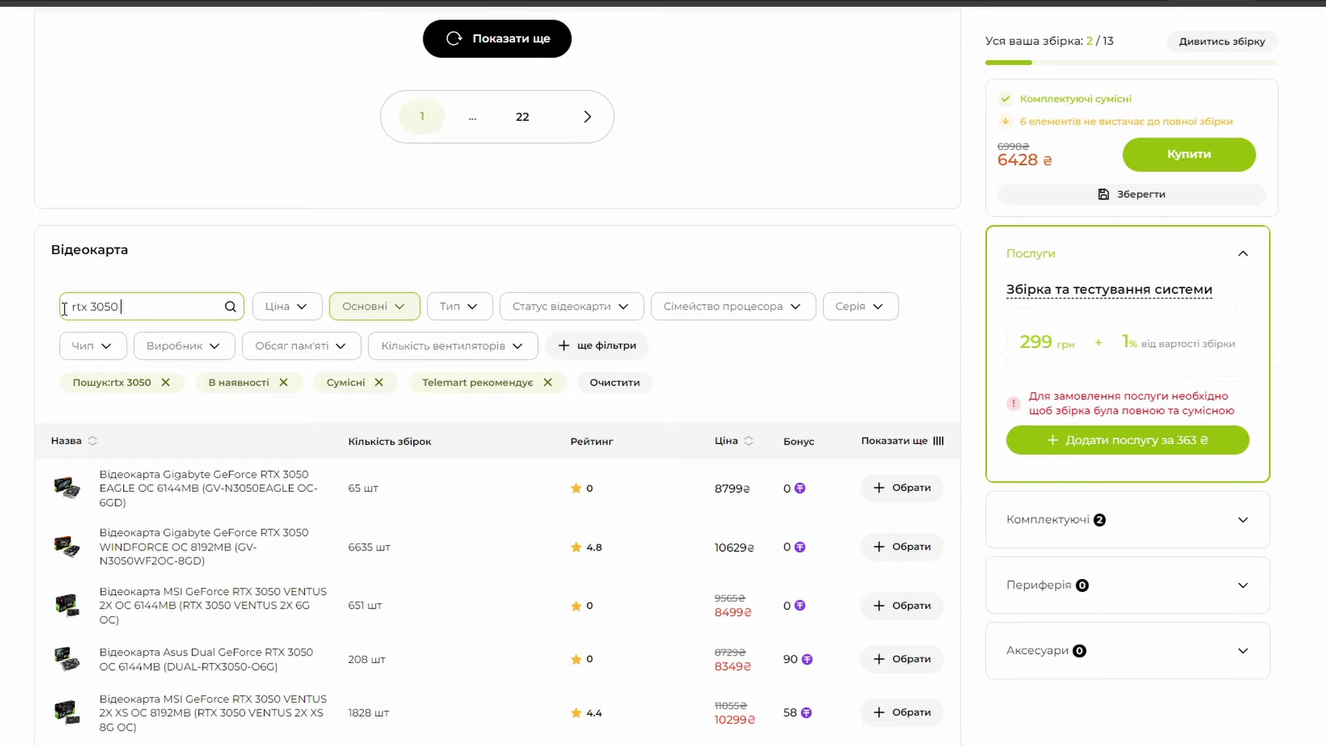
{"action": "scroll", "coordinate": [486, 364], "scroll_direction": "up", "scroll_amount": 10}
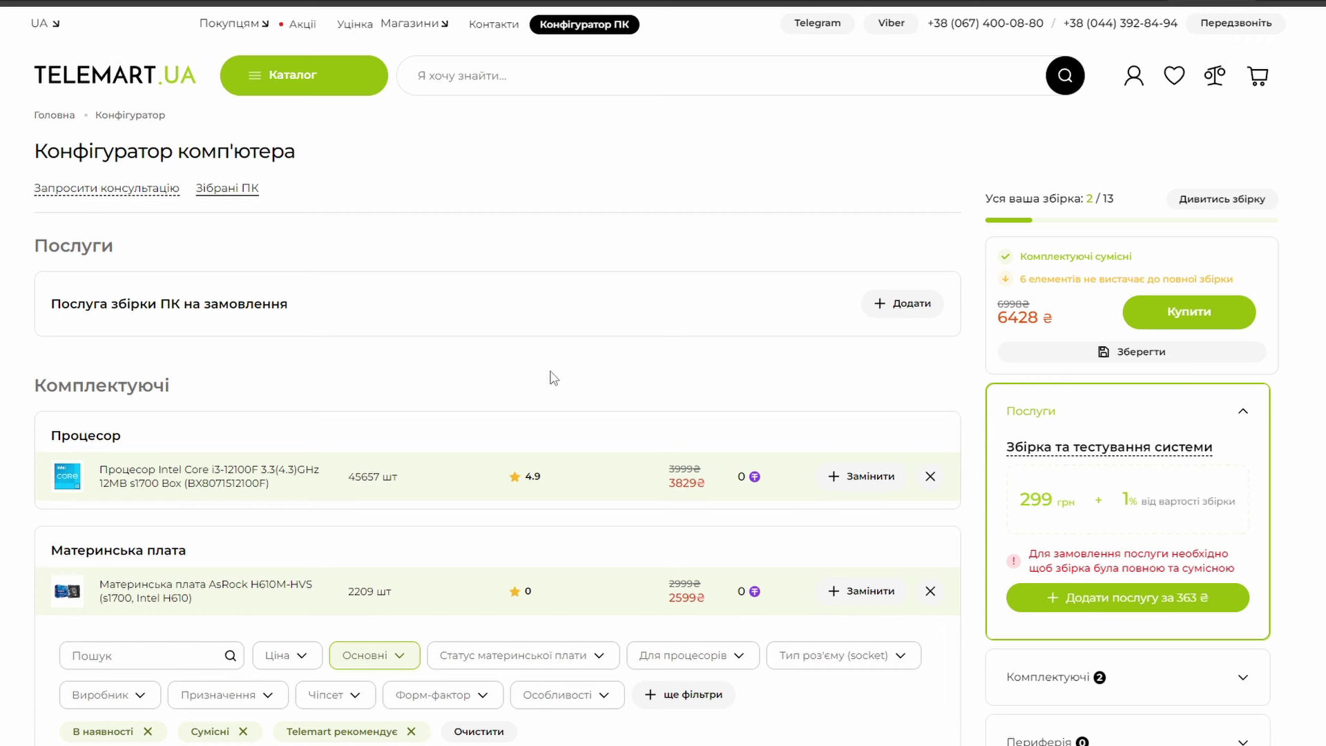
{"action": "scroll", "coordinate": [687, 329], "scroll_direction": "down", "scroll_amount": 12}
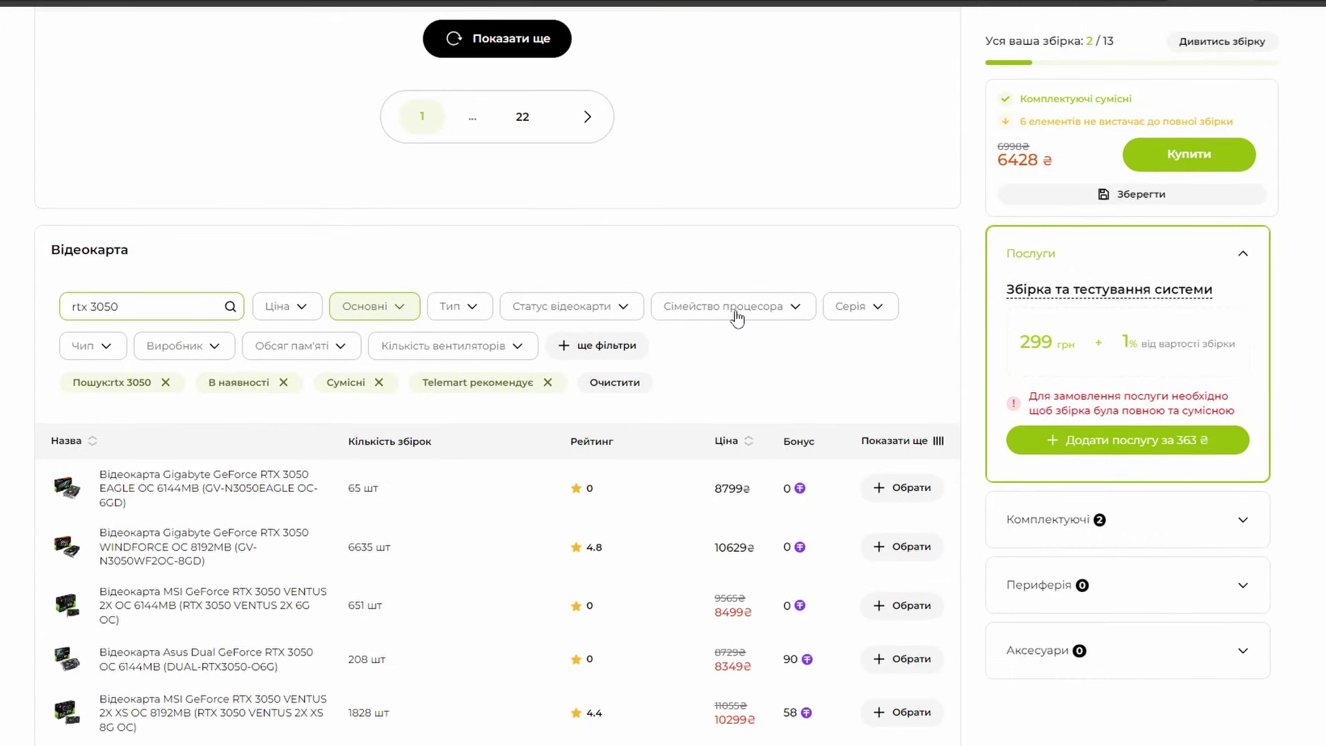
{"action": "left_click", "coordinate": [726, 441]}
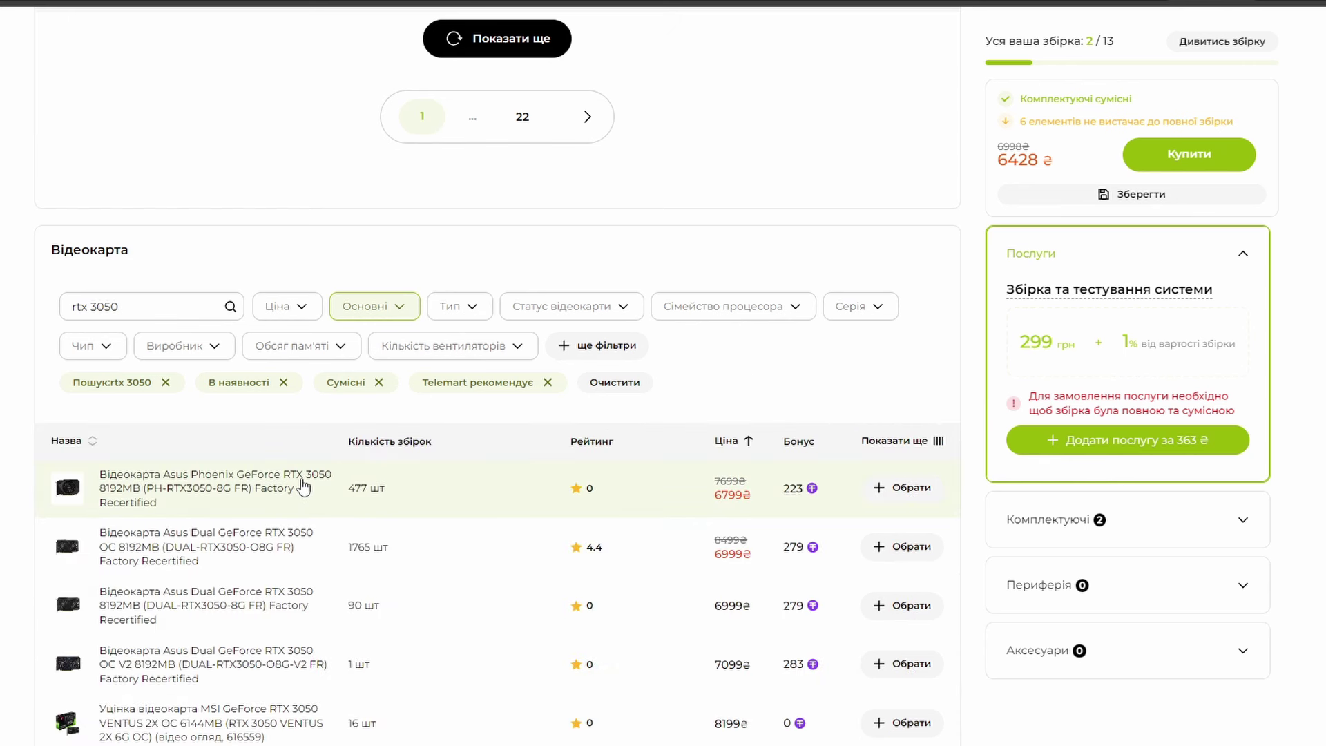
Step: Examine the specifications of the Asus Phoenix GeForce RTX 3050 8192MB (PH-RTX3050-8G FR), including its power requirements, and close them
{"action": "left_click", "coordinate": [146, 483]}
{"action": "scroll", "coordinate": [209, 219], "scroll_direction": "down", "scroll_amount": 10}
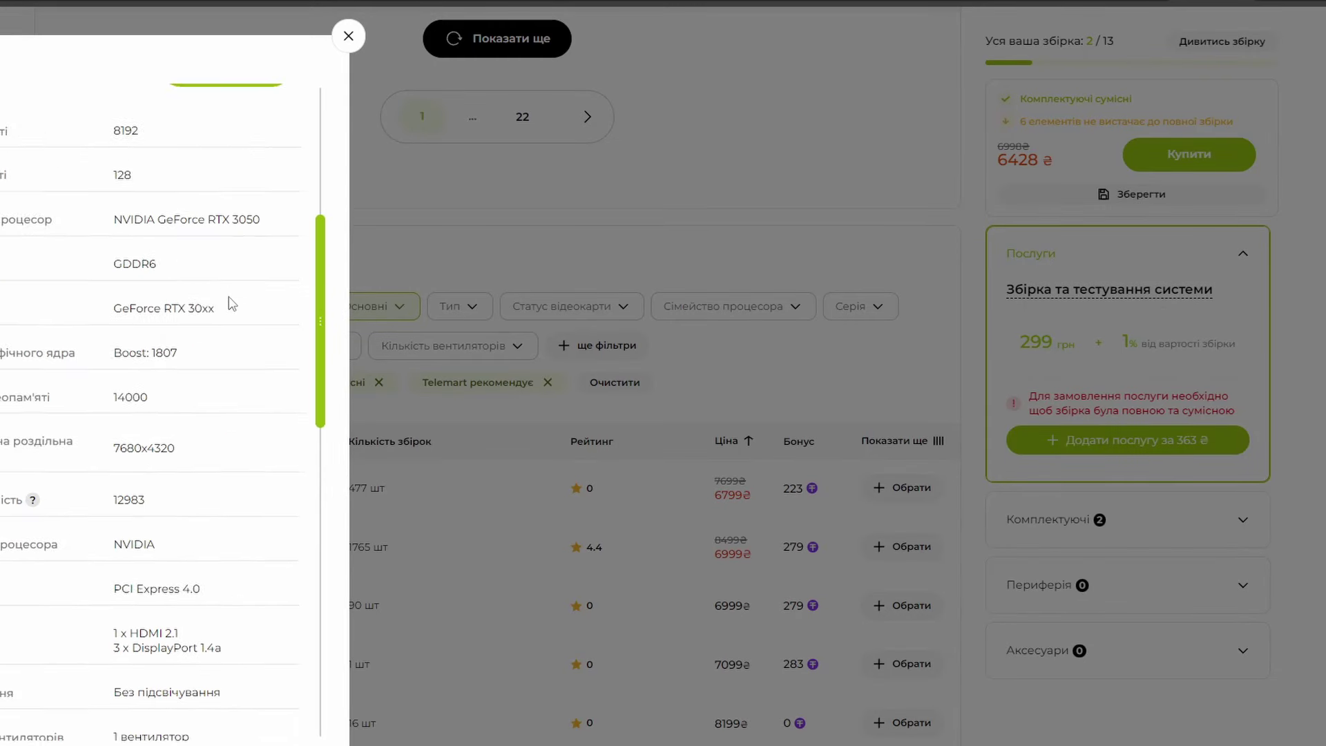
{"action": "scroll", "coordinate": [225, 261], "scroll_direction": "down", "scroll_amount": 1}
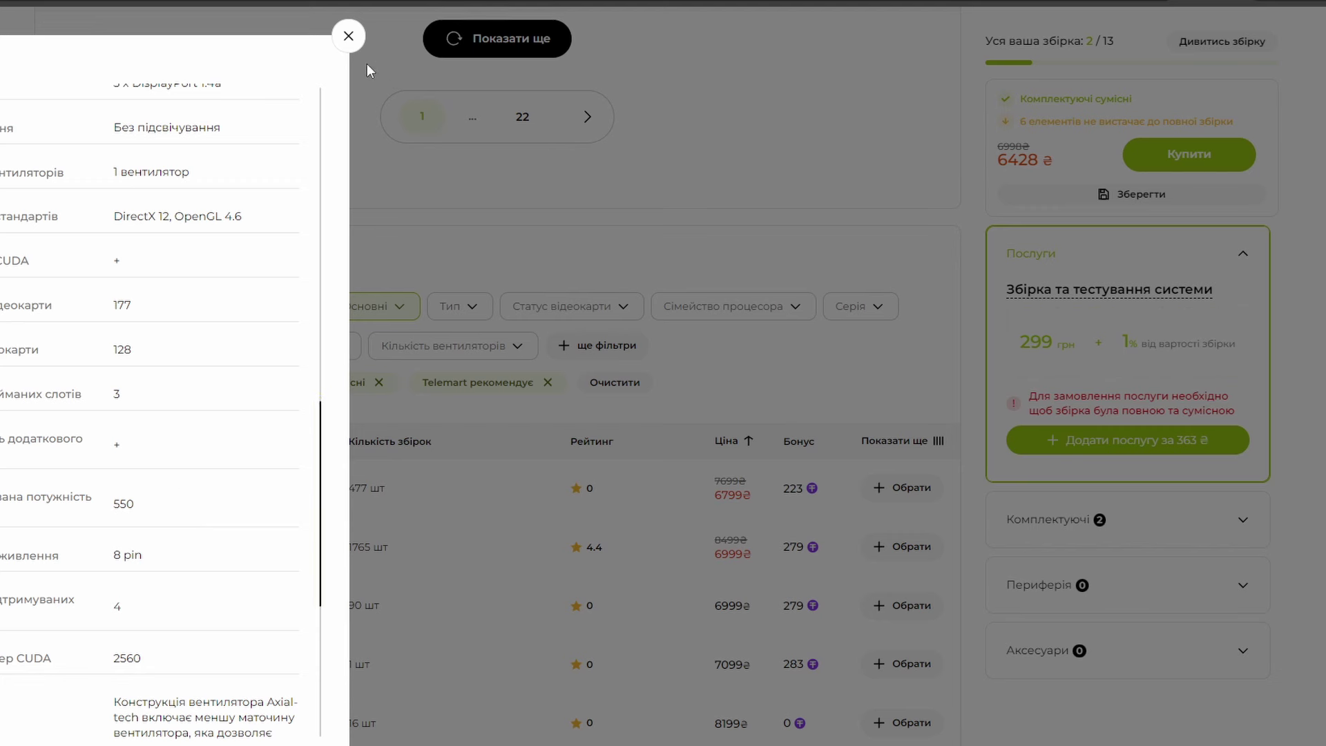
{"action": "left_click", "coordinate": [348, 38]}
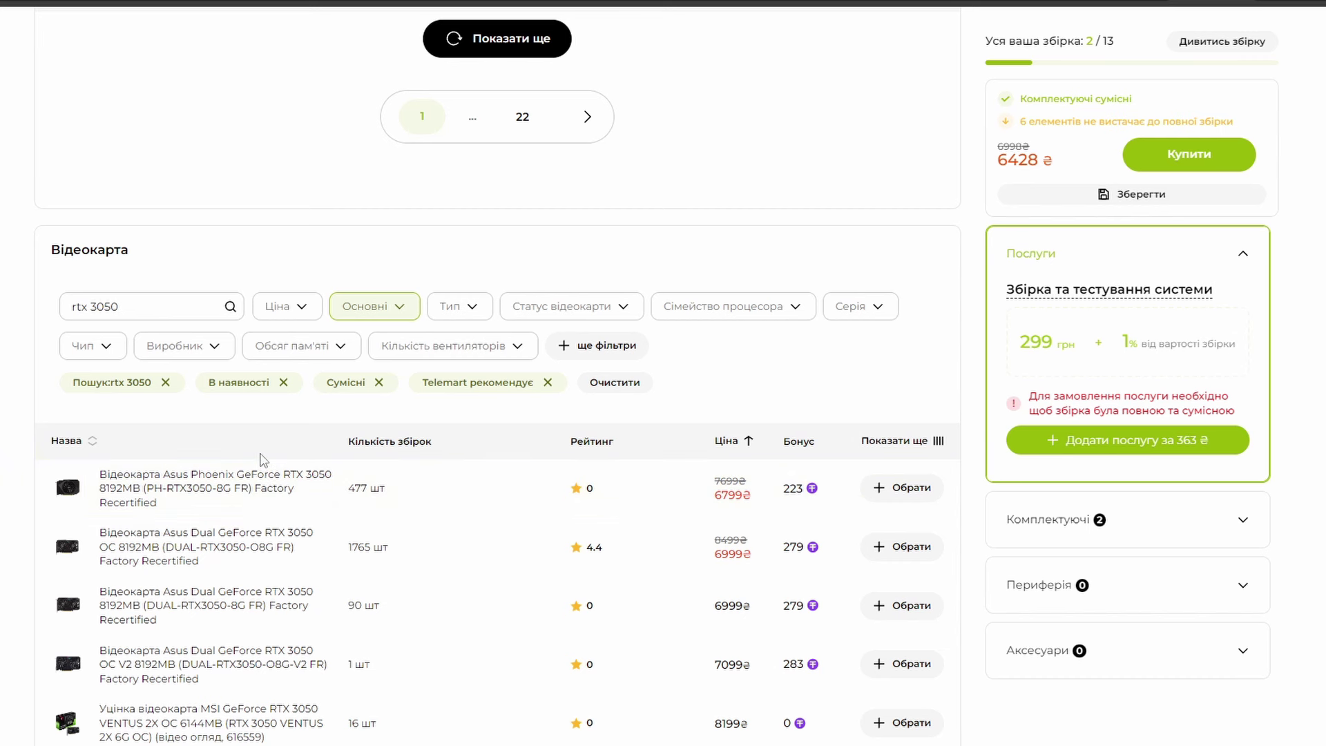
Step: Examine the specifications of the Asus Dual GeForce RTX 3050 OC 6144MB (DUAL-RTX3050-O6G), including its additional power requirement, and close them
{"action": "scroll", "coordinate": [262, 460], "scroll_direction": "down", "scroll_amount": 1}
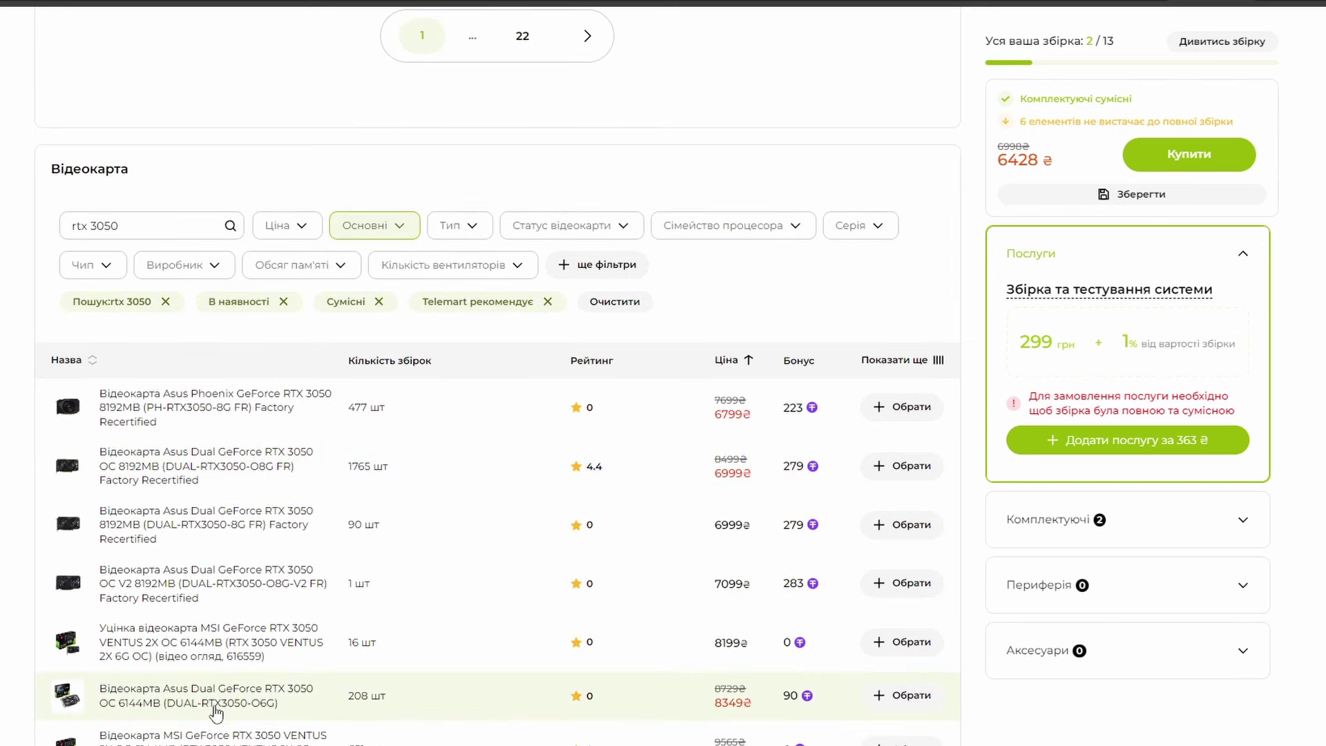
{"action": "left_click", "coordinate": [66, 699]}
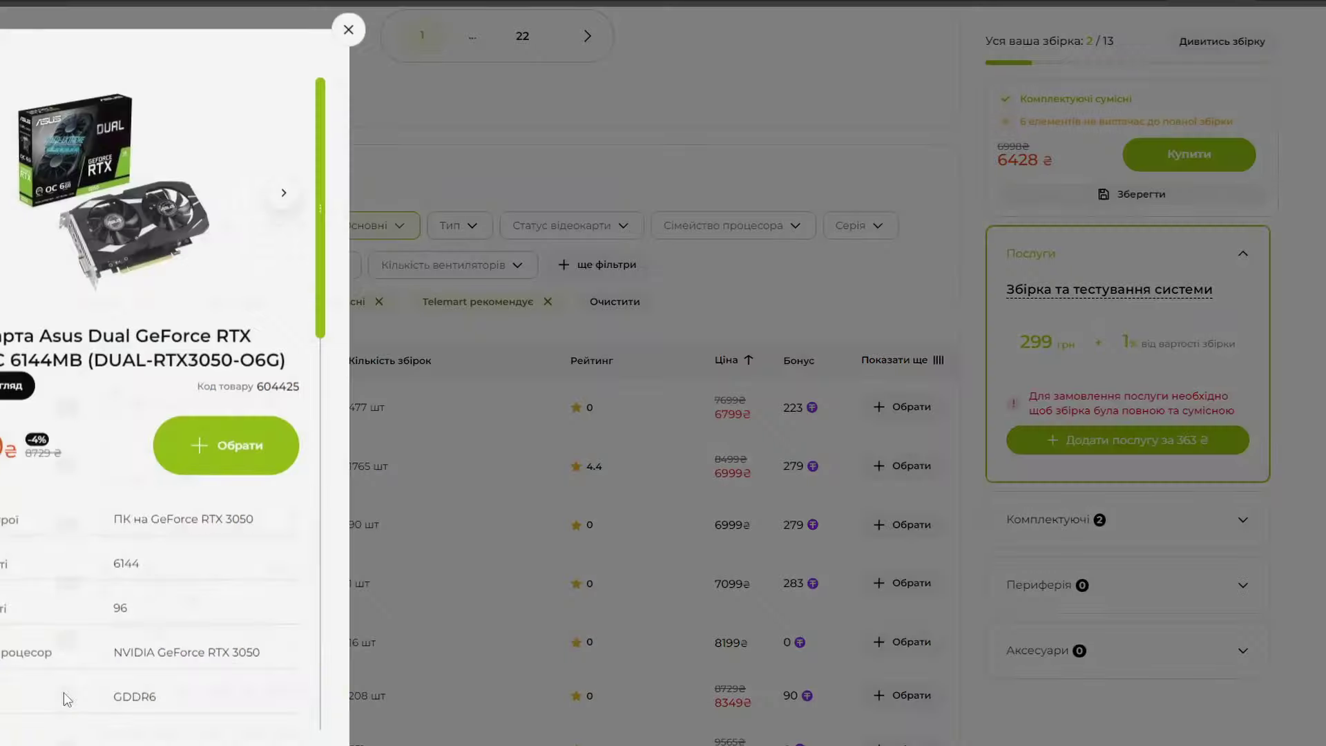
{"action": "scroll", "coordinate": [158, 354], "scroll_direction": "down", "scroll_amount": 15}
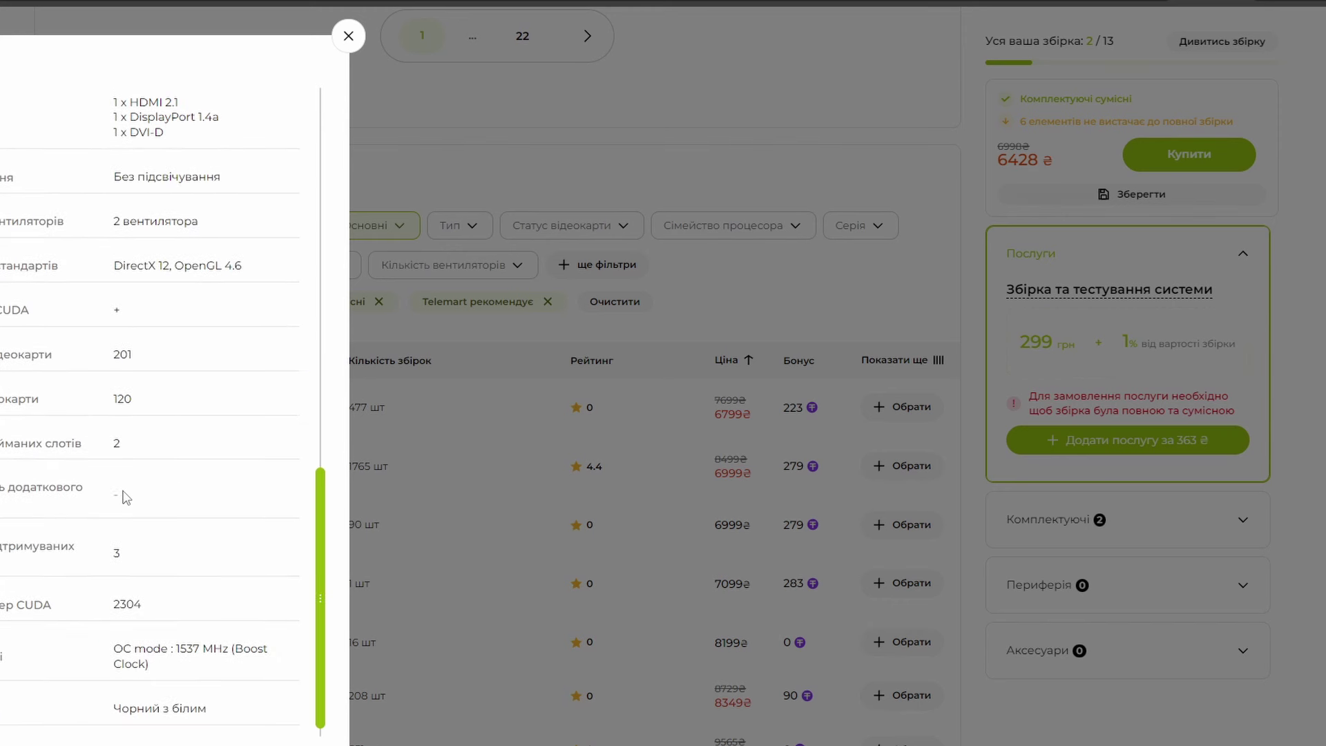
{"action": "scroll", "coordinate": [166, 507], "scroll_direction": "down", "scroll_amount": 1}
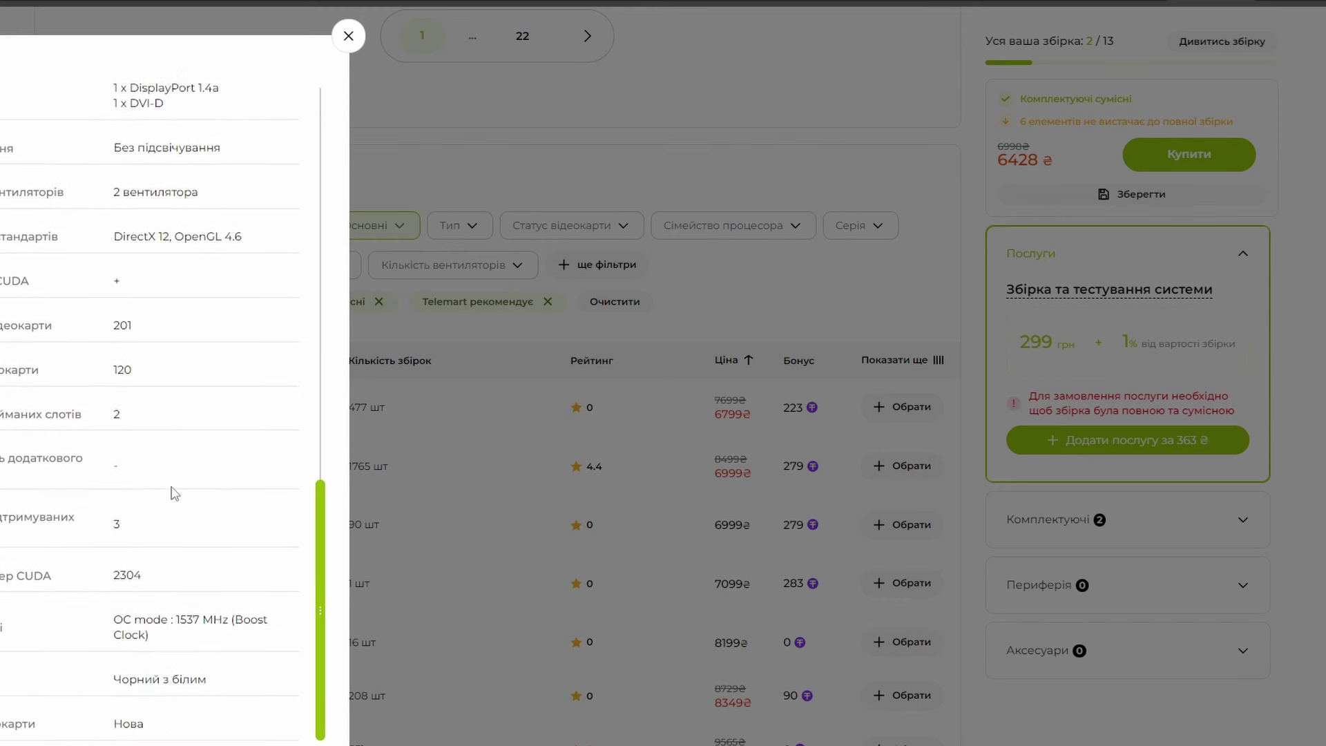
{"action": "scroll", "coordinate": [176, 501], "scroll_direction": "up", "scroll_amount": 12}
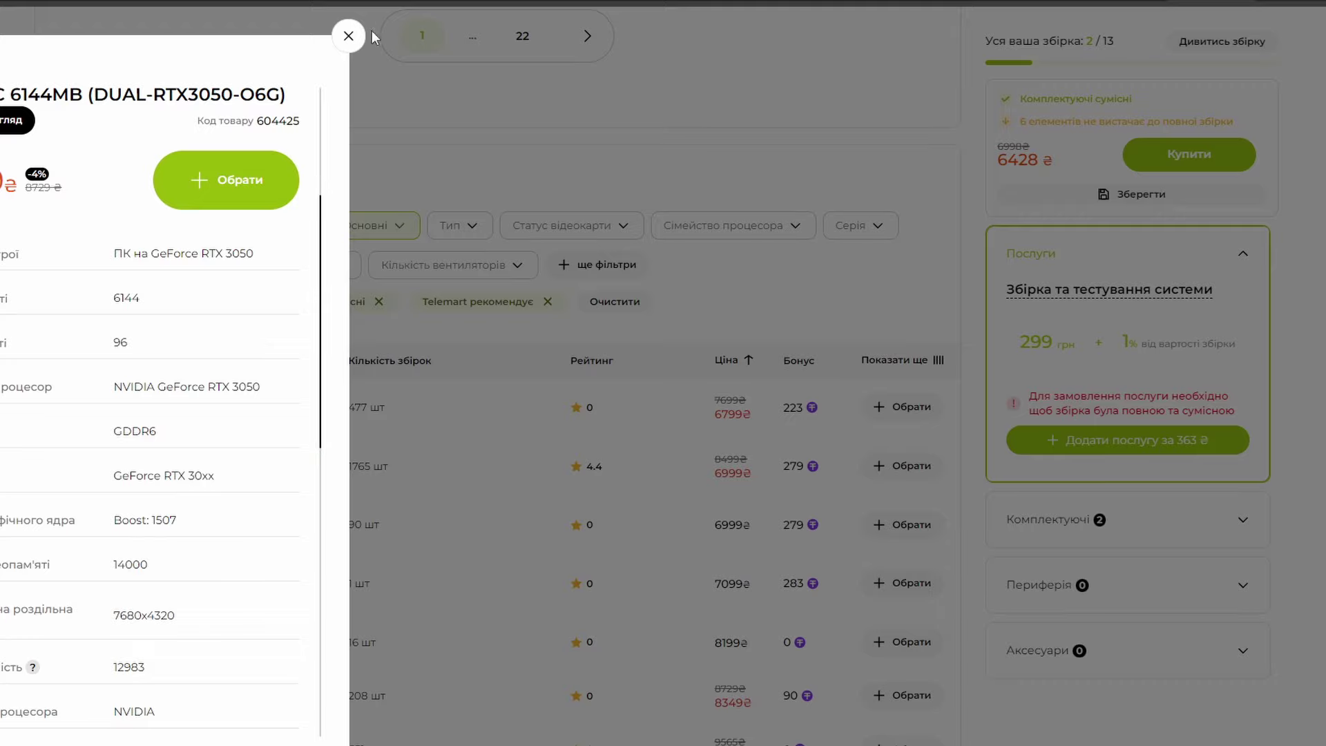
{"action": "left_click", "coordinate": [348, 35]}
Step: View the second photo and full specifications of the MSI GeForce RTX 3050 VENTUS 2X OC 6144MB, and return to the card list
{"action": "scroll", "coordinate": [489, 349], "scroll_direction": "down", "scroll_amount": 1}
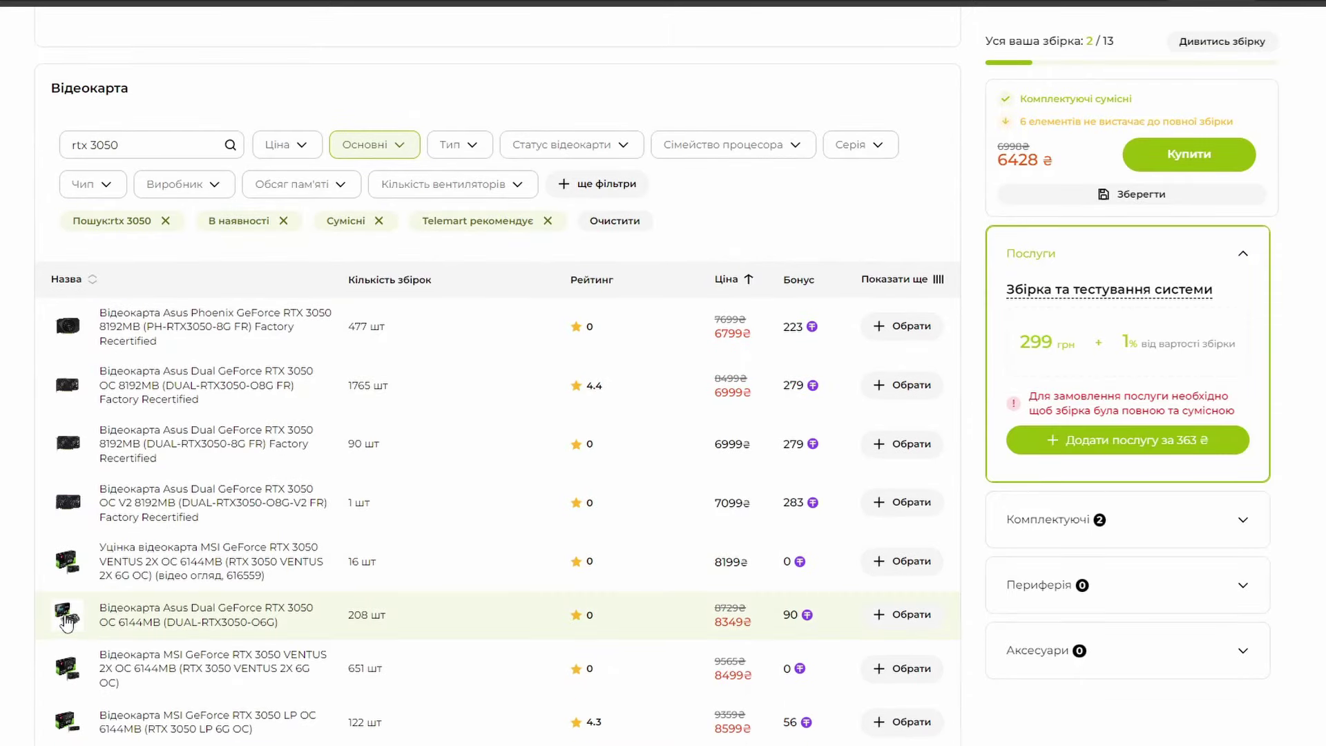
{"action": "left_click", "coordinate": [65, 669]}
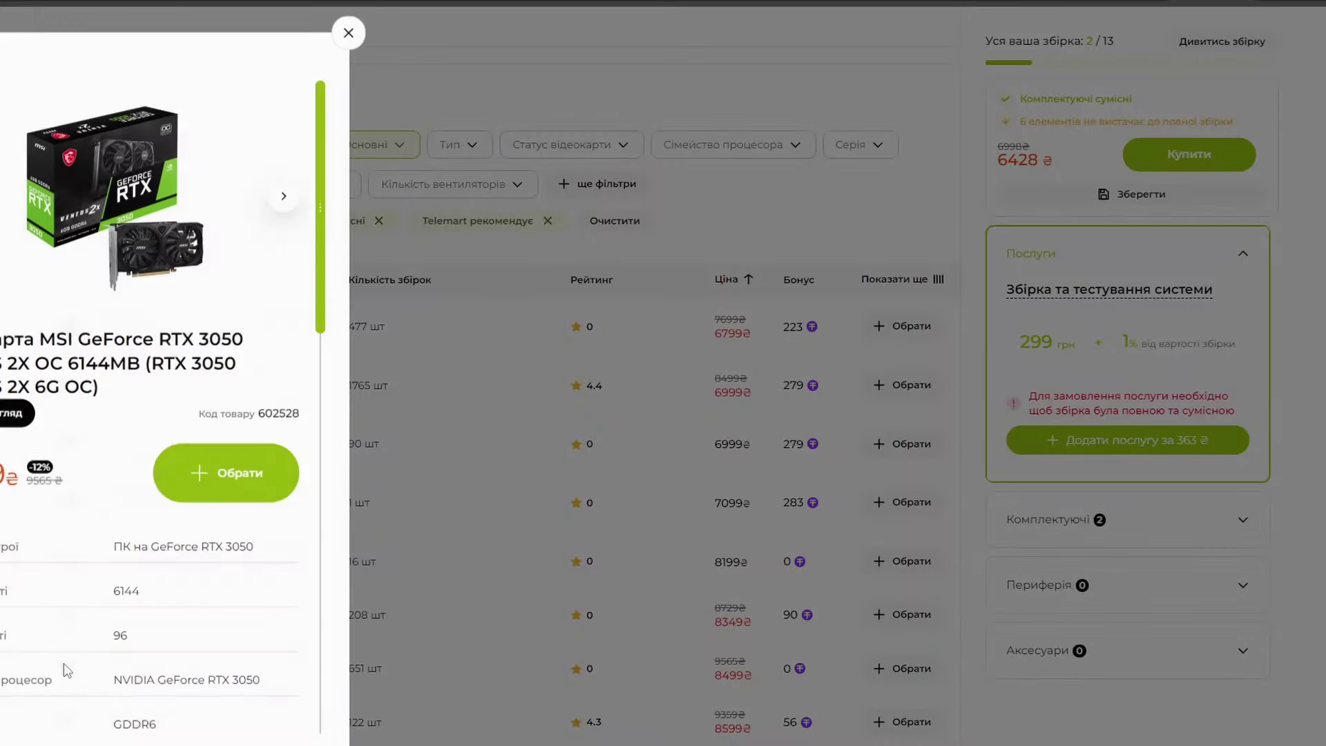
{"action": "left_click", "coordinate": [282, 201]}
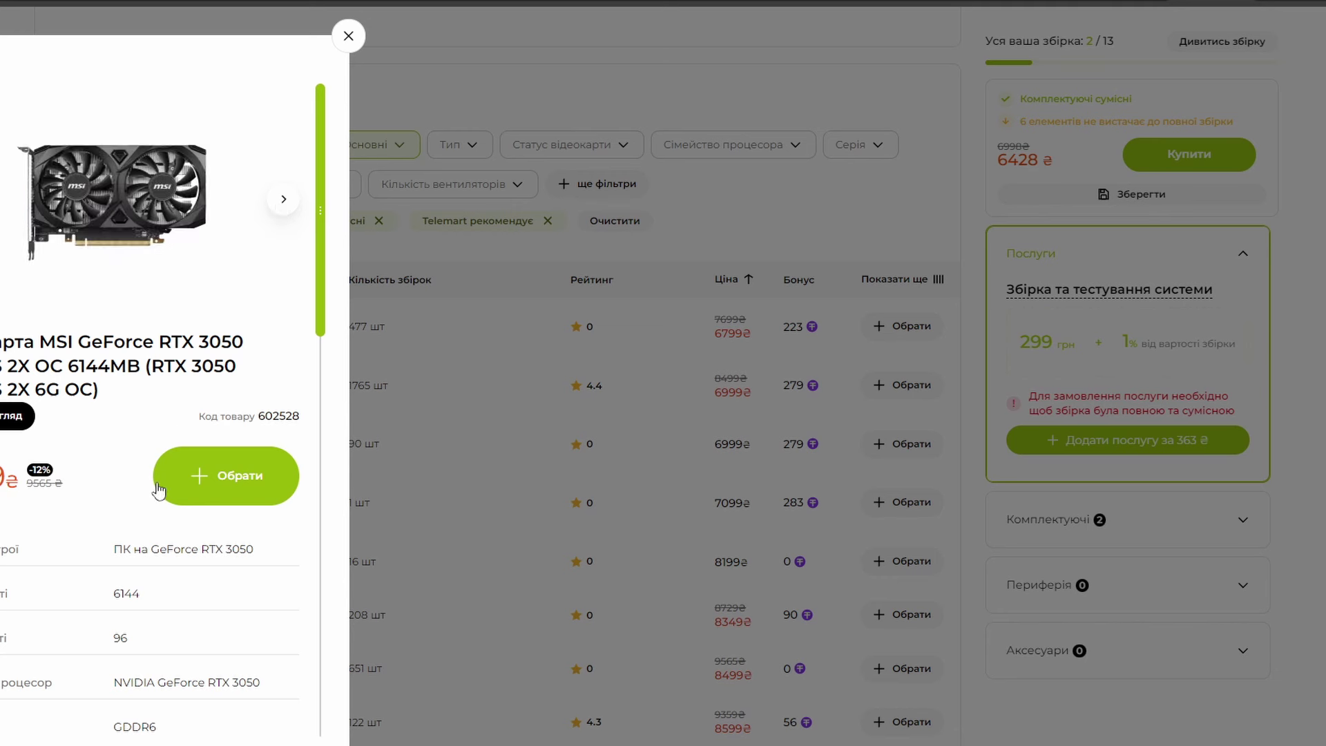
{"action": "scroll", "coordinate": [197, 459], "scroll_direction": "down", "scroll_amount": 8}
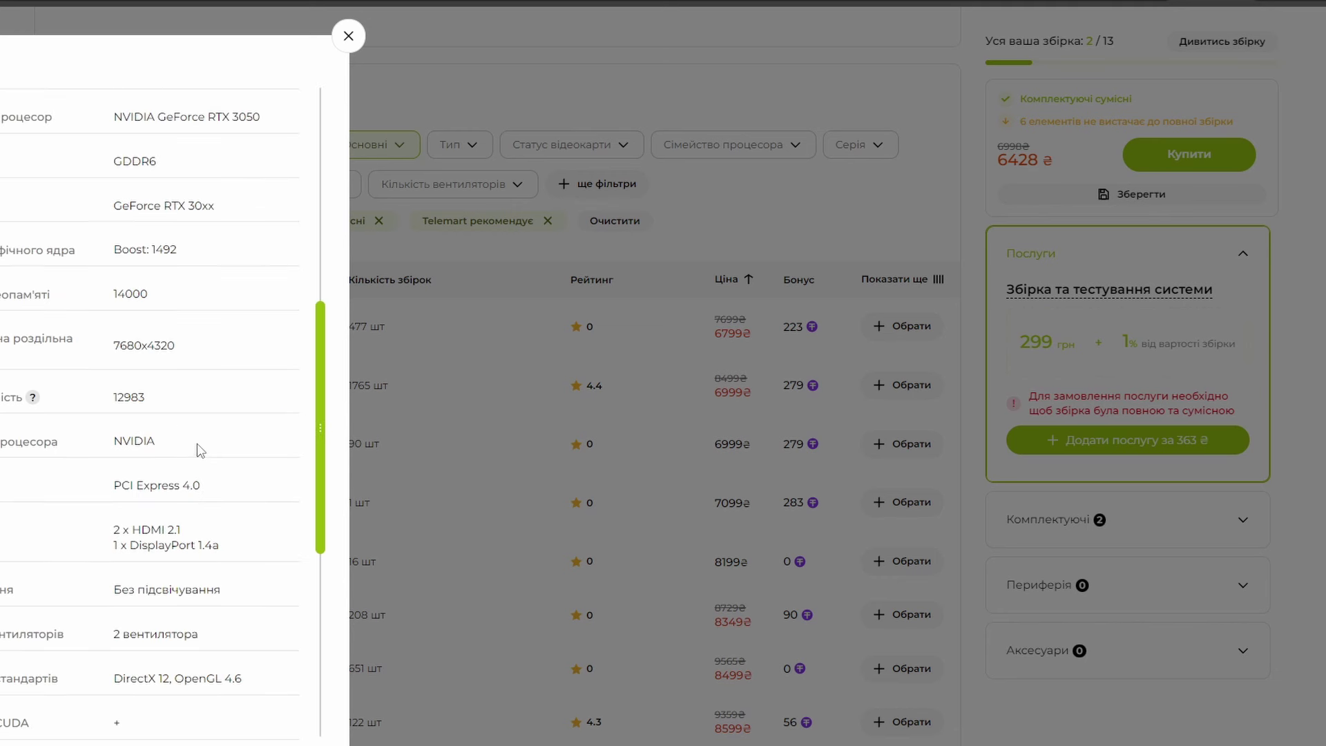
{"action": "scroll", "coordinate": [200, 462], "scroll_direction": "down", "scroll_amount": 4}
{"action": "scroll", "coordinate": [202, 432], "scroll_direction": "down", "scroll_amount": 3}
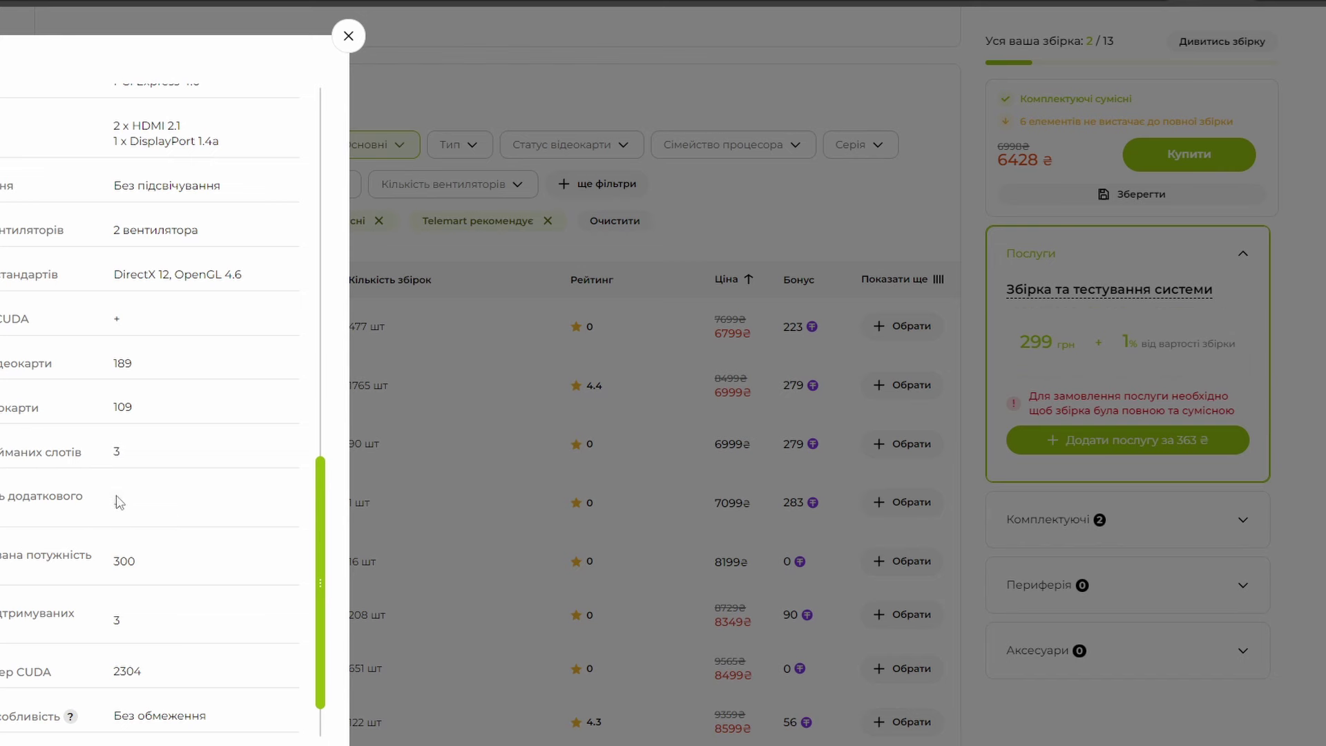
{"action": "left_click", "coordinate": [348, 36]}
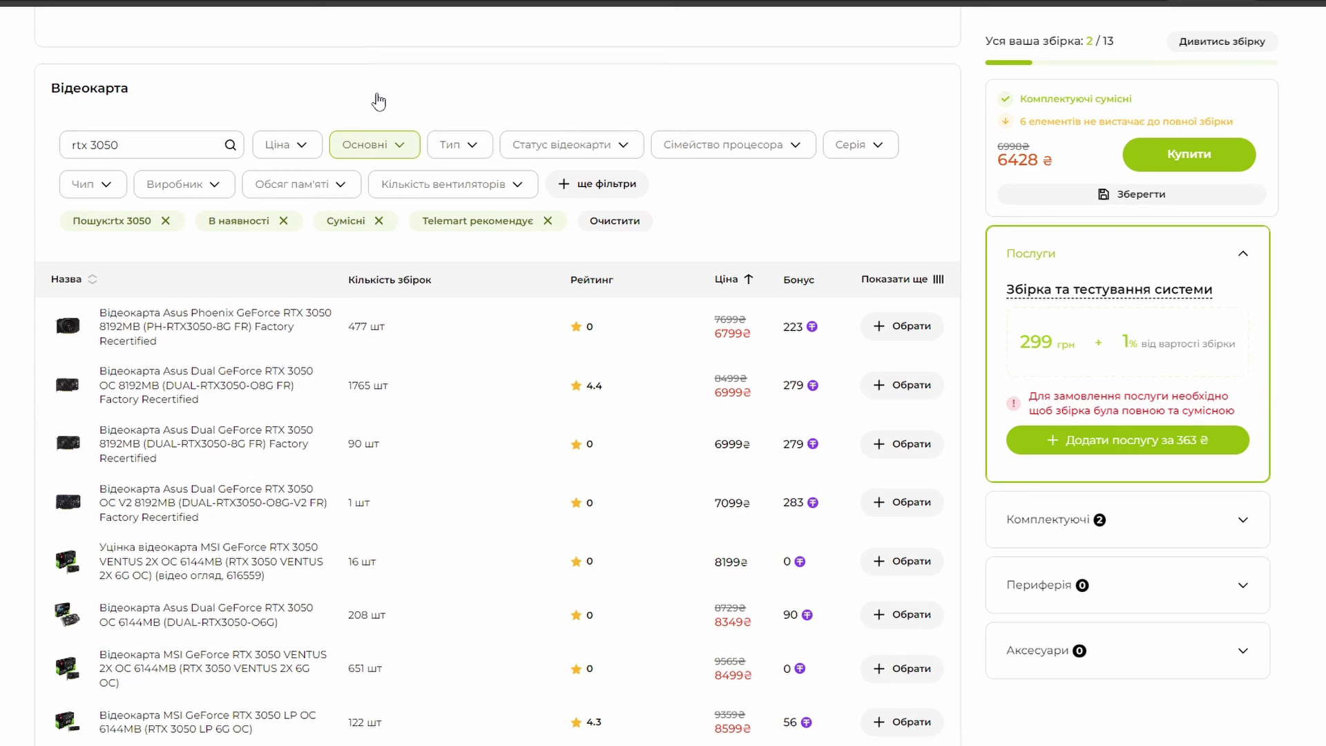
Step: Add the Asus Dual GeForce RTX 3050 OC 6144MB (DUAL-RTX3050-O6G) to the build and review the selected components
{"action": "left_click", "coordinate": [910, 615]}
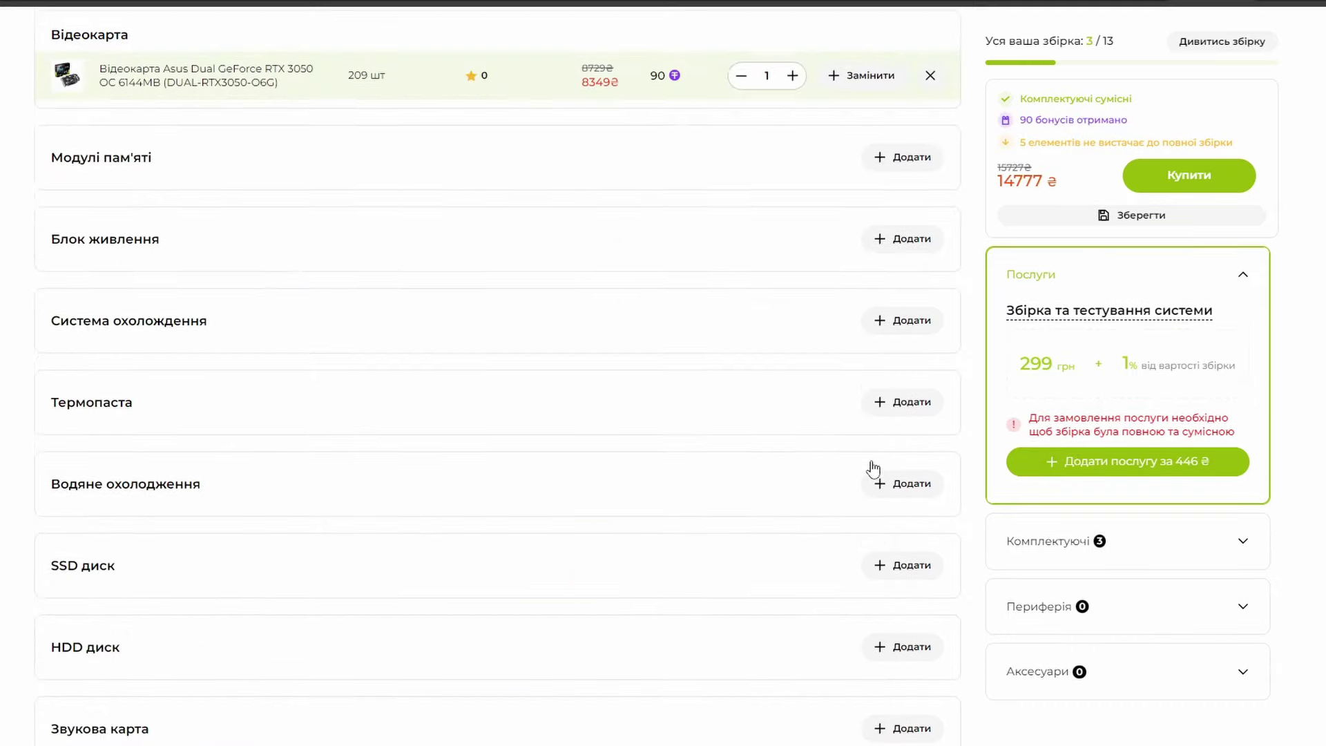
{"action": "scroll", "coordinate": [864, 511], "scroll_direction": "up", "scroll_amount": 9}
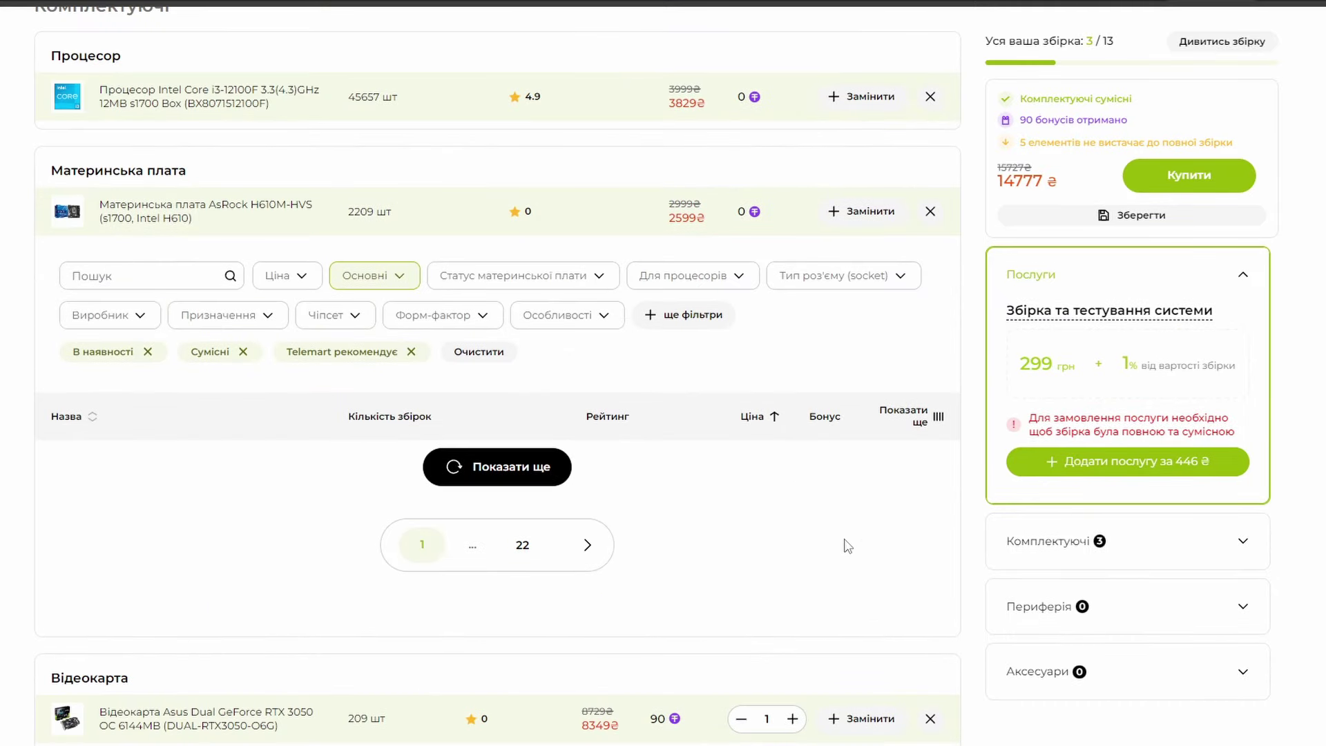
{"action": "scroll", "coordinate": [848, 546], "scroll_direction": "up", "scroll_amount": 2}
{"action": "scroll", "coordinate": [847, 542], "scroll_direction": "down", "scroll_amount": 3}
{"action": "scroll", "coordinate": [836, 540], "scroll_direction": "down", "scroll_amount": 1}
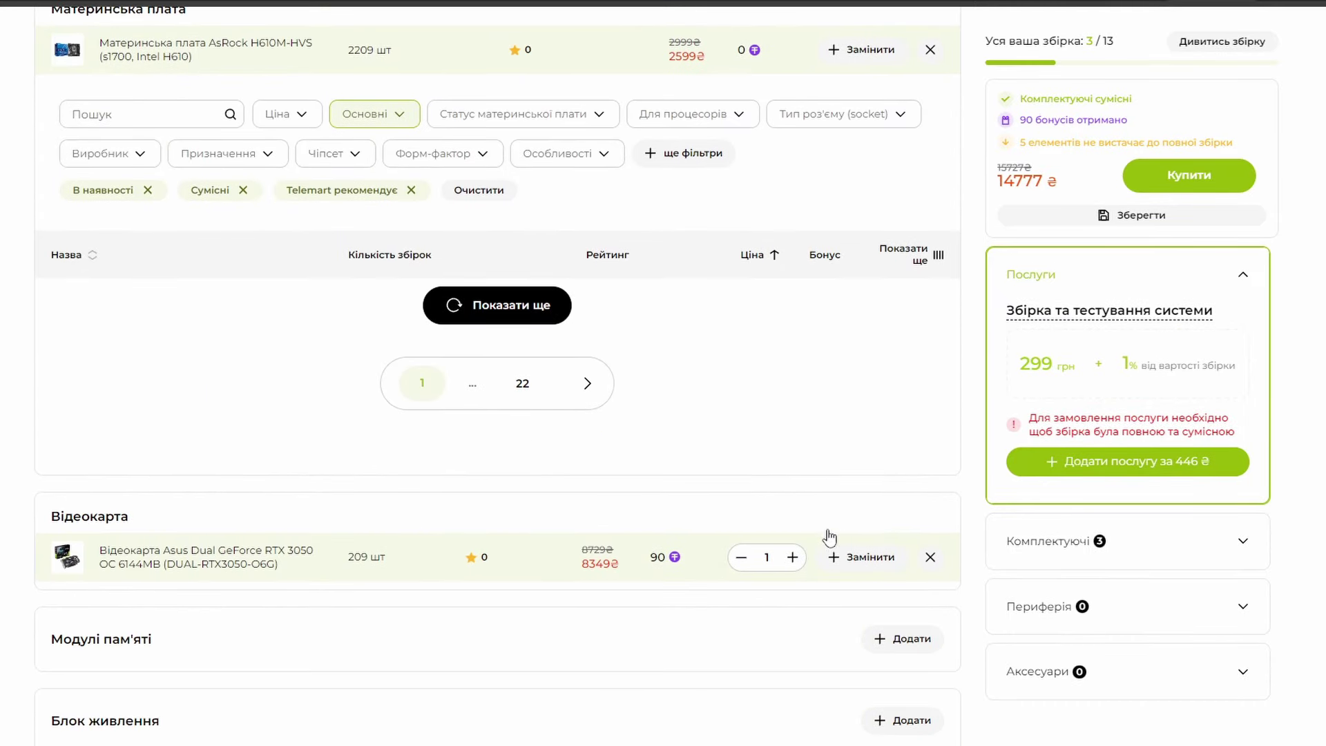
{"action": "scroll", "coordinate": [793, 502], "scroll_direction": "down", "scroll_amount": 1}
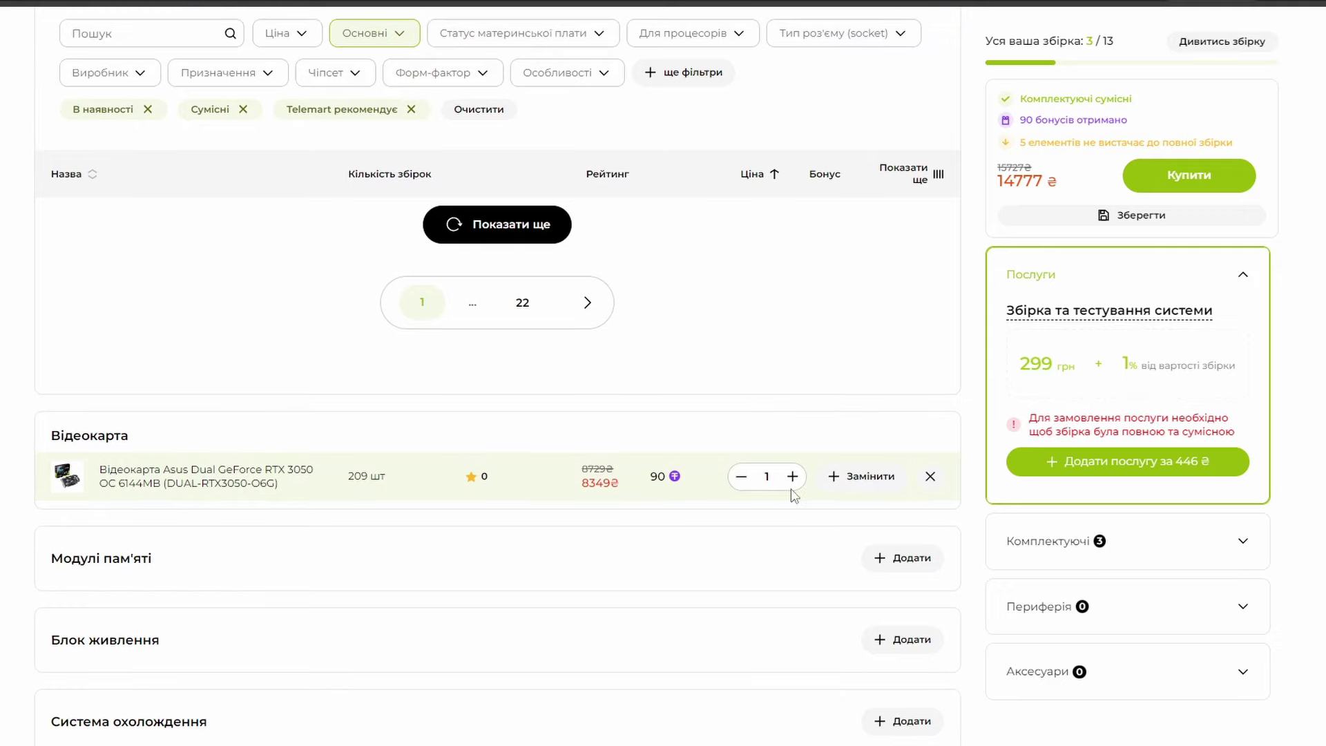
Step: Add the G.Skill DDR4 16GB (2x8GB) 3200Mhz Ripjaws V (F4-3200C16D-16GVKB) memory kit to the build
{"action": "left_click", "coordinate": [909, 562]}
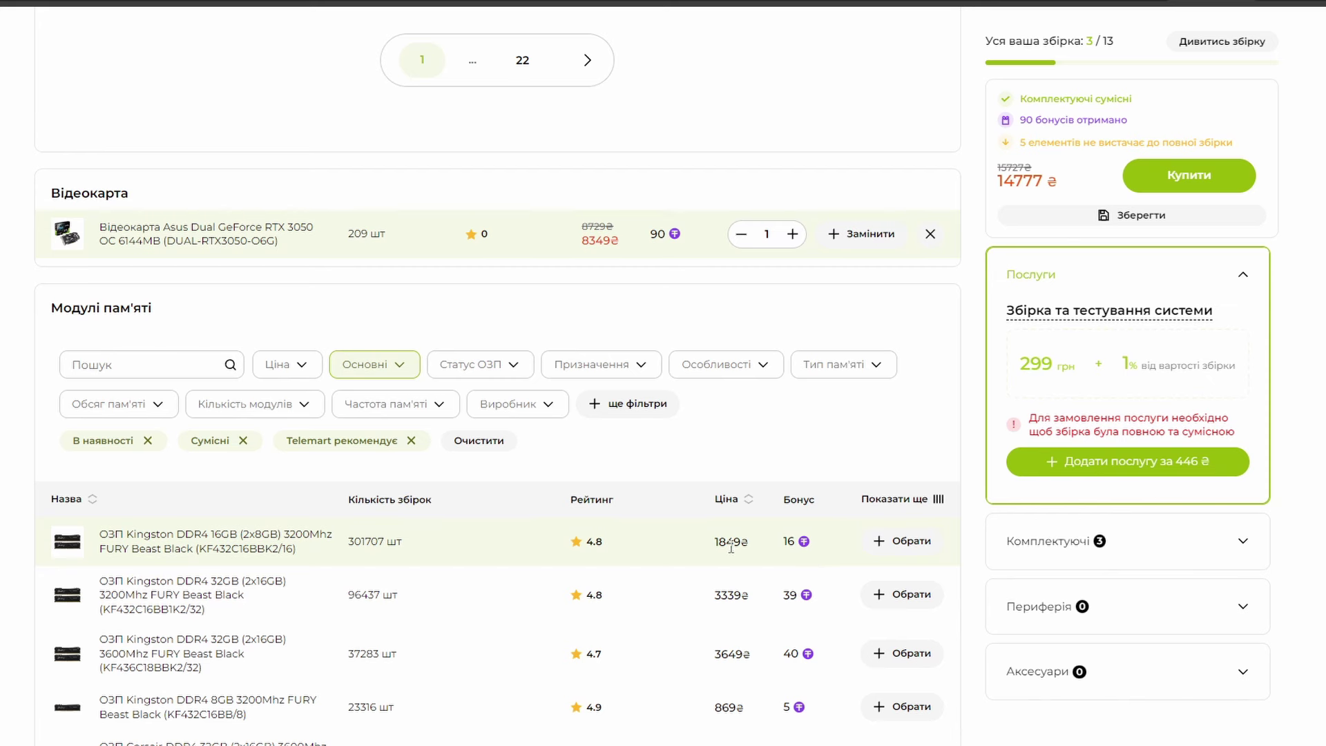
{"action": "scroll", "coordinate": [738, 541], "scroll_direction": "down", "scroll_amount": 5}
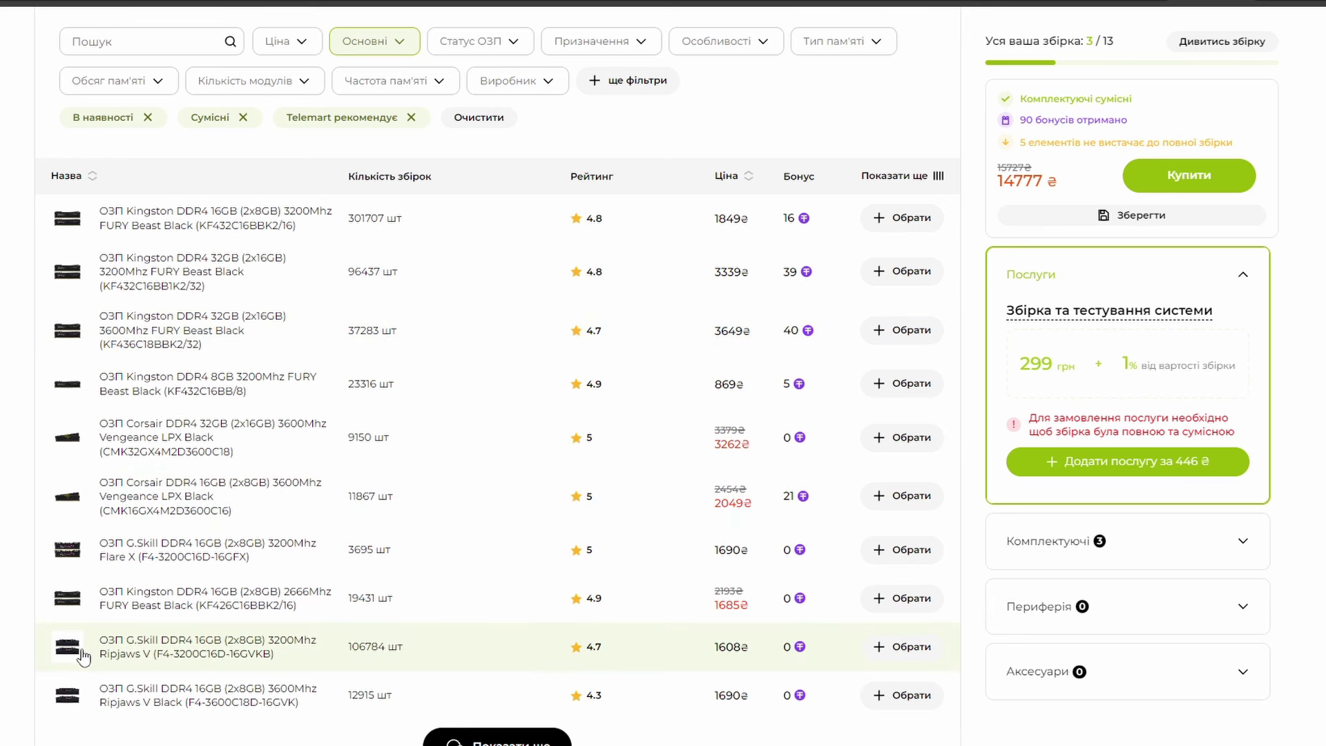
{"action": "left_click", "coordinate": [907, 649]}
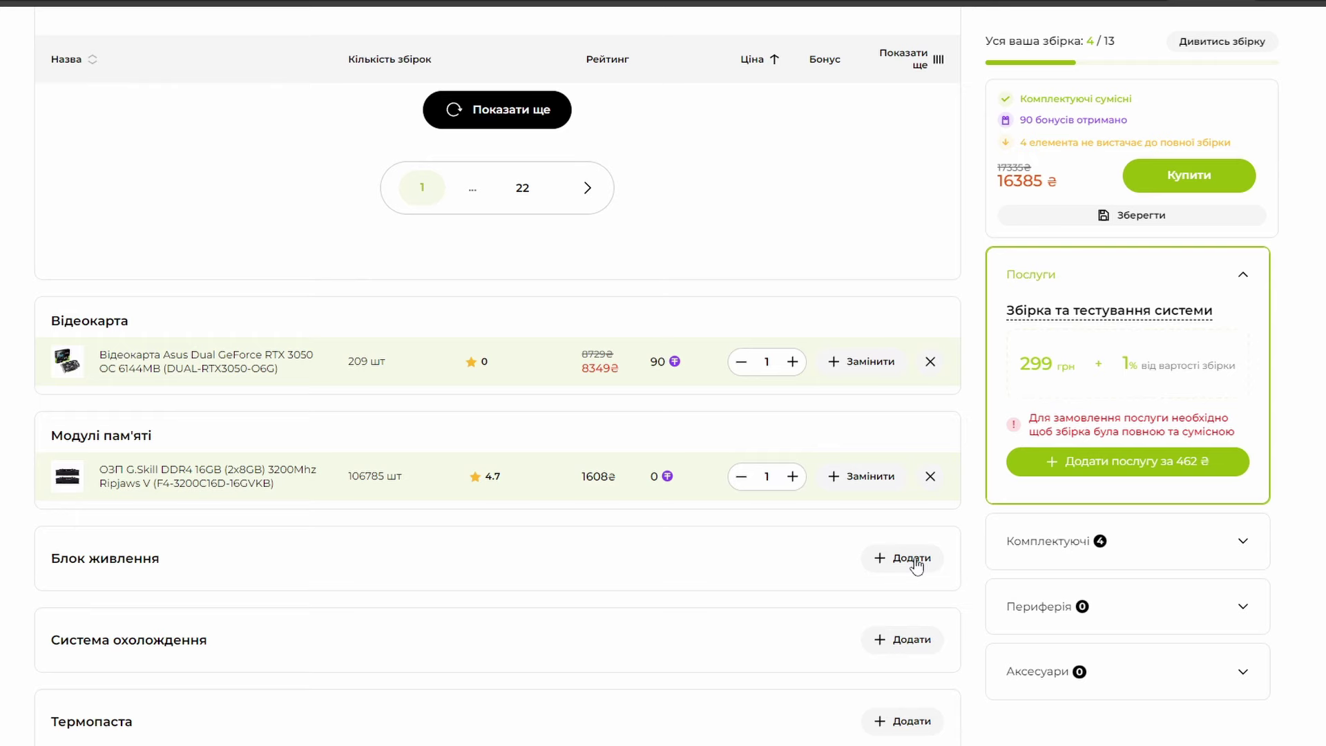
Step: Open the power supply selection and filter it to units with the status "Новий"
{"action": "left_click", "coordinate": [914, 560]}
{"action": "scroll", "coordinate": [577, 417], "scroll_direction": "down", "scroll_amount": 5}
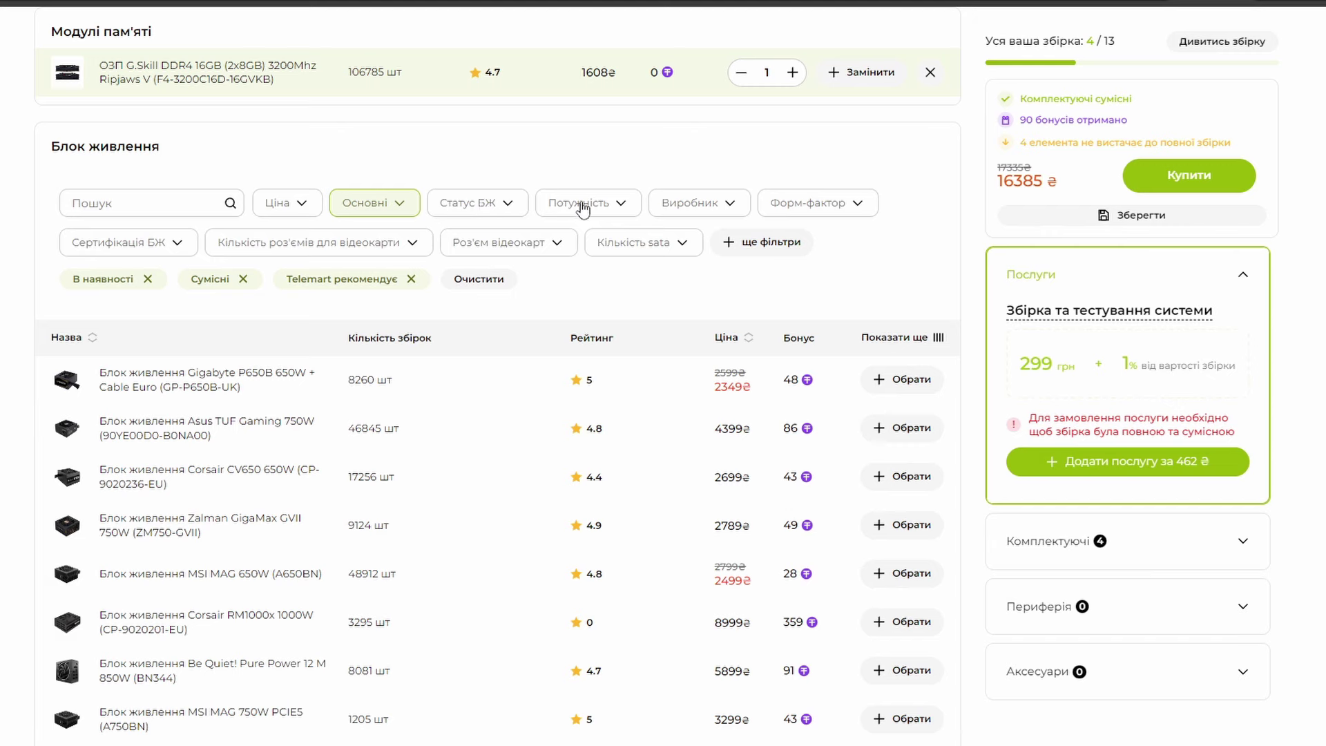
{"action": "left_click", "coordinate": [481, 212]}
{"action": "left_click", "coordinate": [477, 120]}
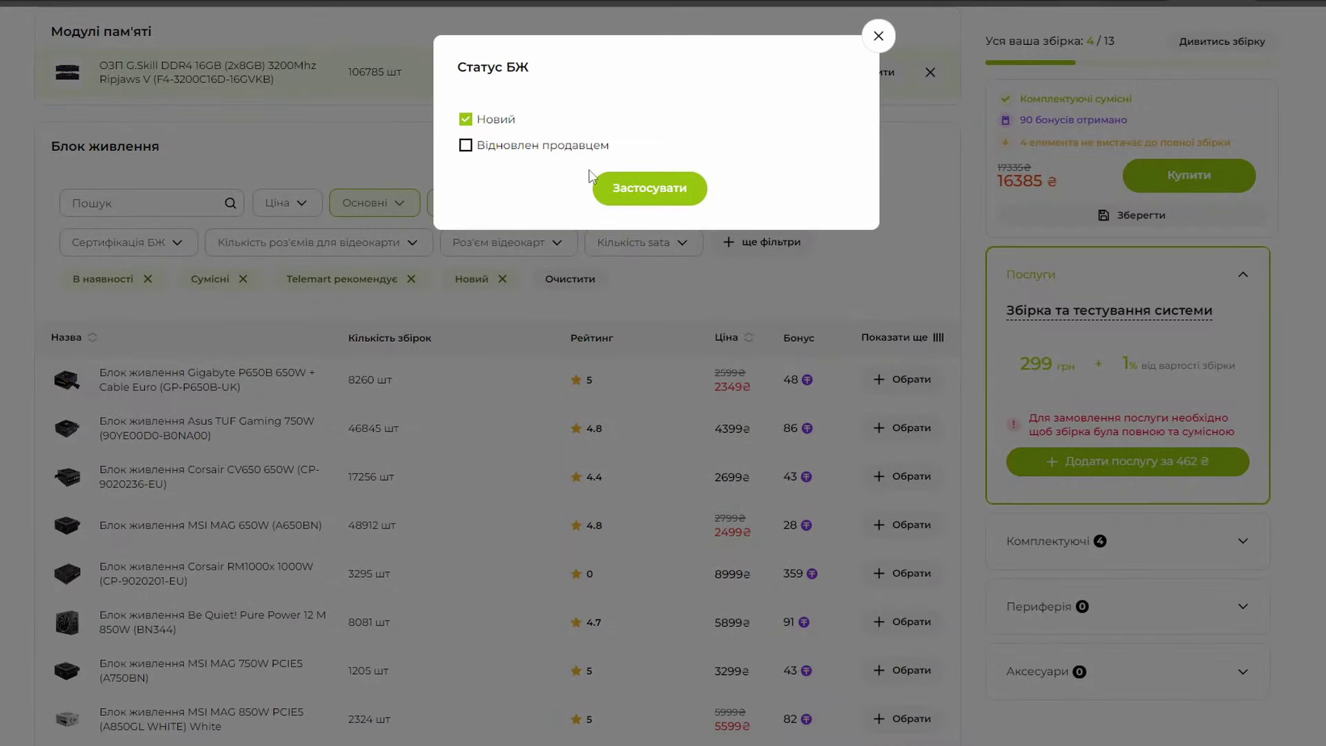
{"action": "left_click", "coordinate": [622, 190]}
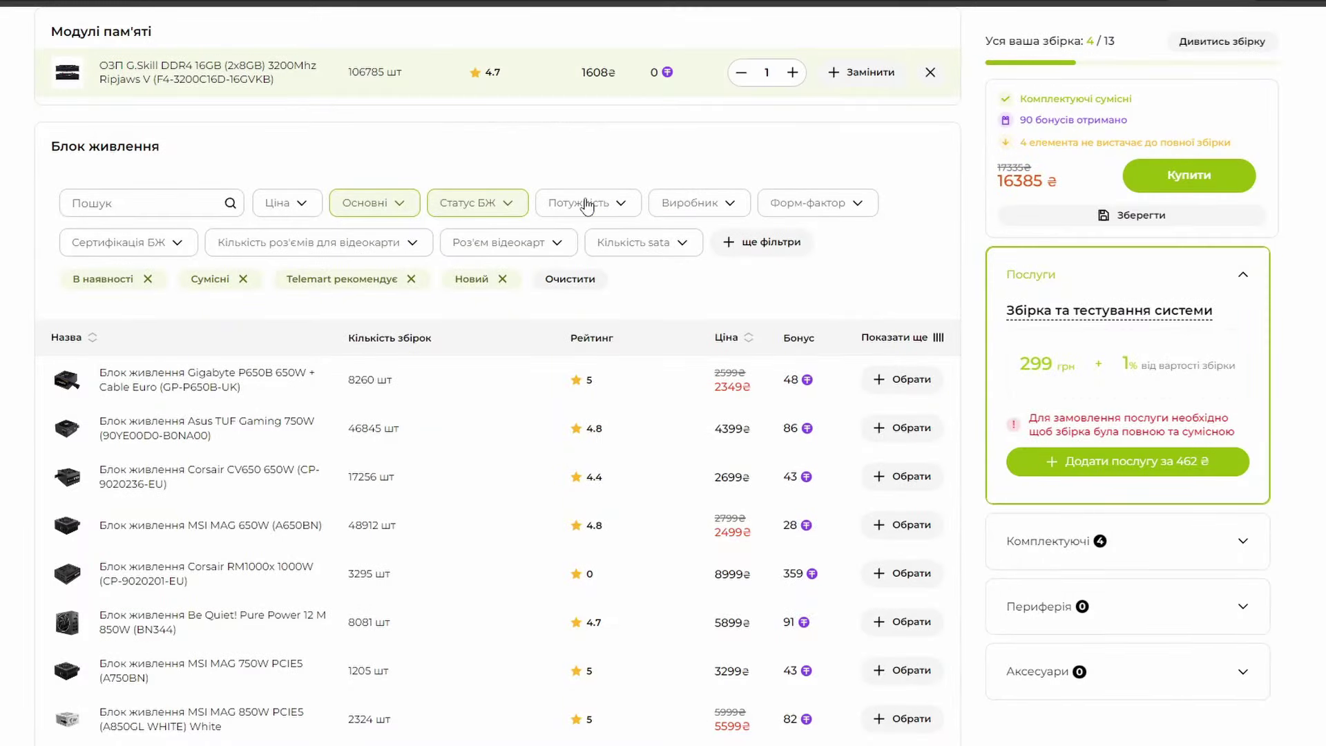
Step: Filter the power supplies to 500–550 Вт and sort them by price from lowest to highest
{"action": "left_click", "coordinate": [586, 206]}
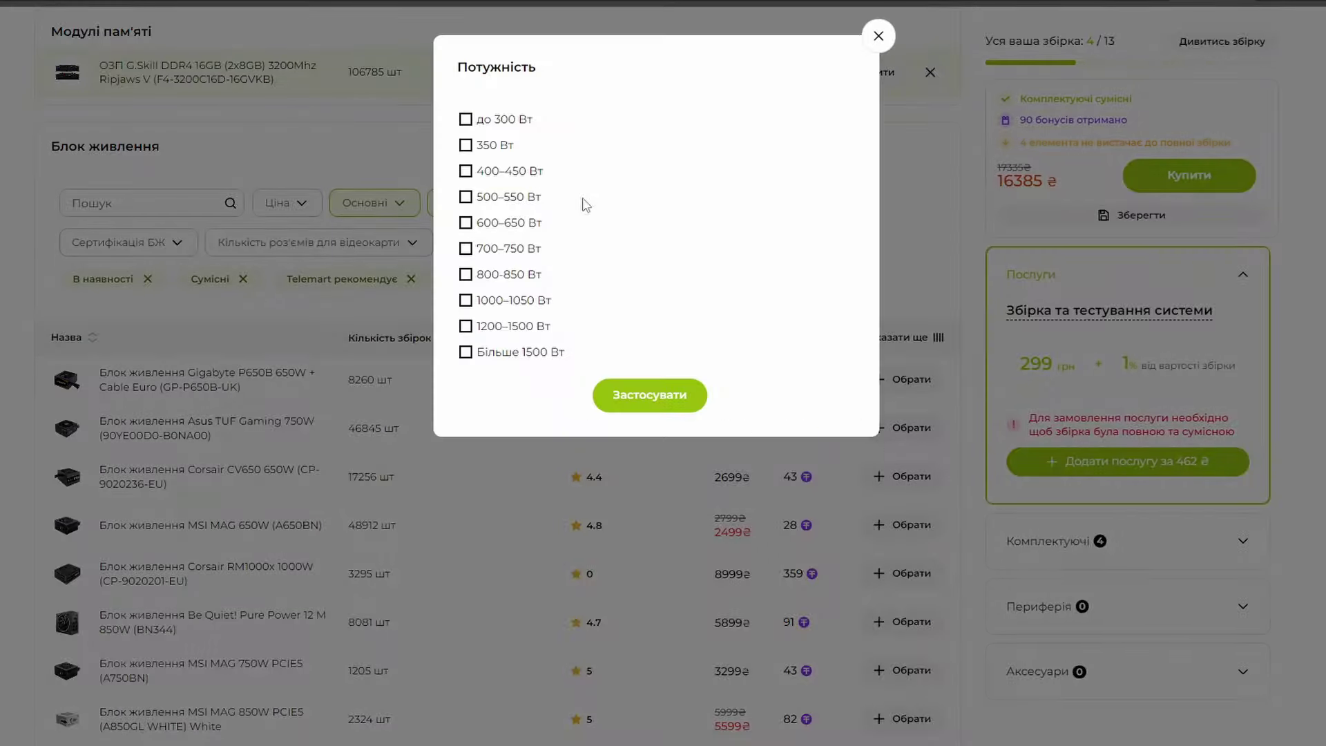
{"action": "left_click", "coordinate": [466, 198]}
{"action": "left_click", "coordinate": [648, 395]}
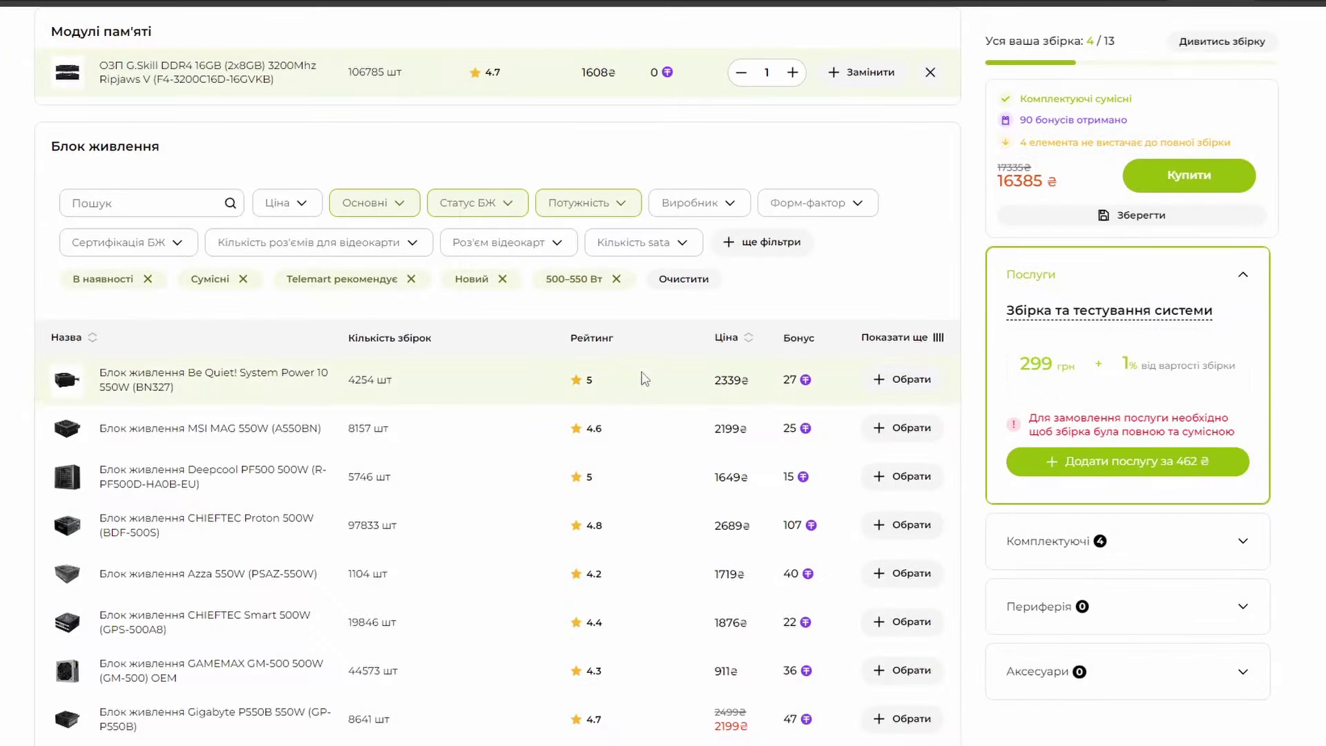
{"action": "left_click", "coordinate": [725, 341]}
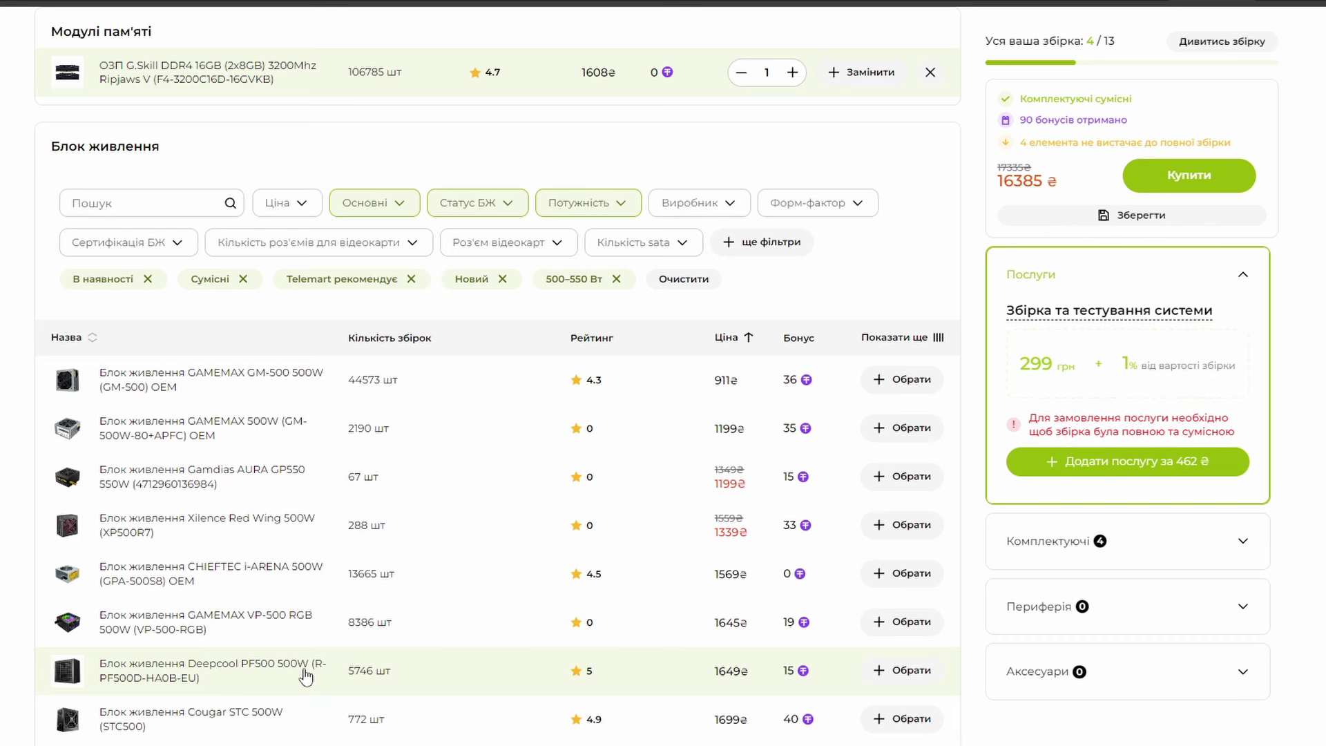
Step: Compare the listed power supplies, view the details and second photo of the CHIEFTEC i-ARENA (GPA-500S8) OEM, and close them
{"action": "scroll", "coordinate": [307, 670], "scroll_direction": "down", "scroll_amount": 1}
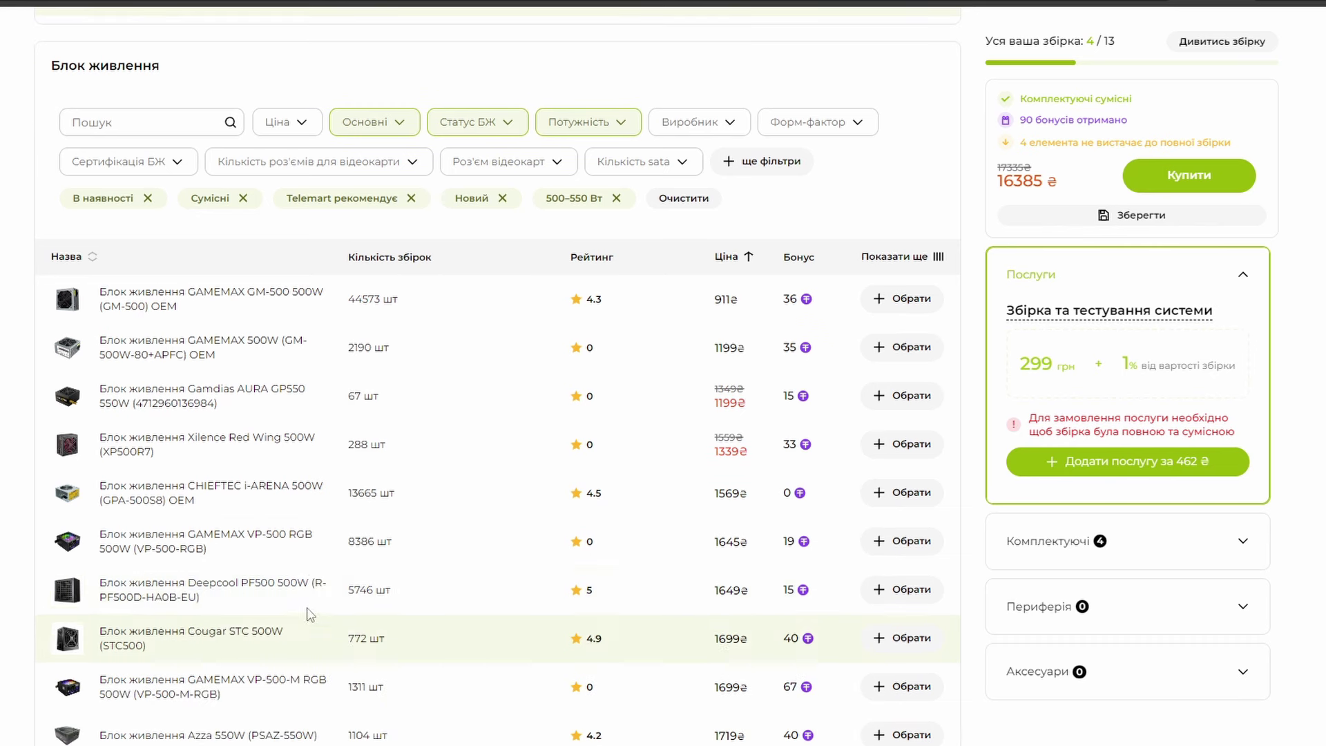
{"action": "scroll", "coordinate": [314, 509], "scroll_direction": "down", "scroll_amount": 1}
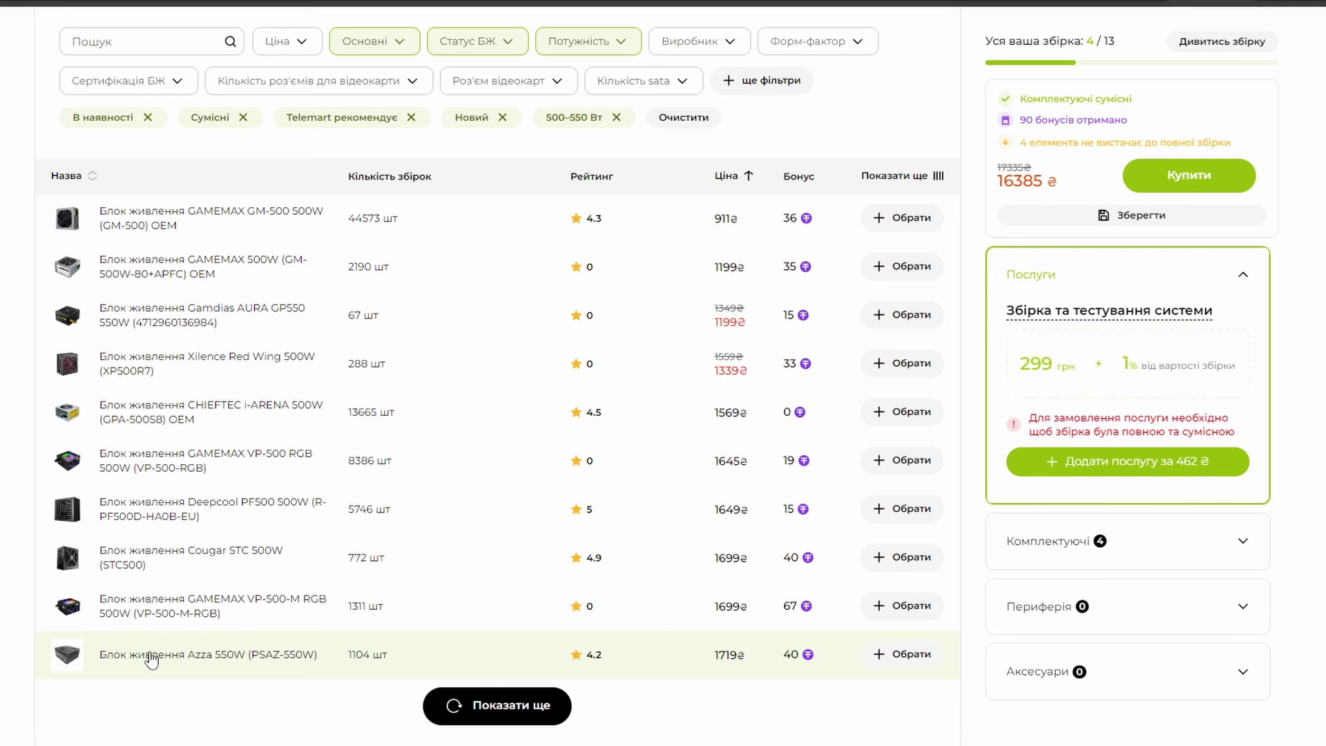
{"action": "scroll", "coordinate": [151, 661], "scroll_direction": "up", "scroll_amount": 2}
{"action": "scroll", "coordinate": [148, 663], "scroll_direction": "down", "scroll_amount": 3}
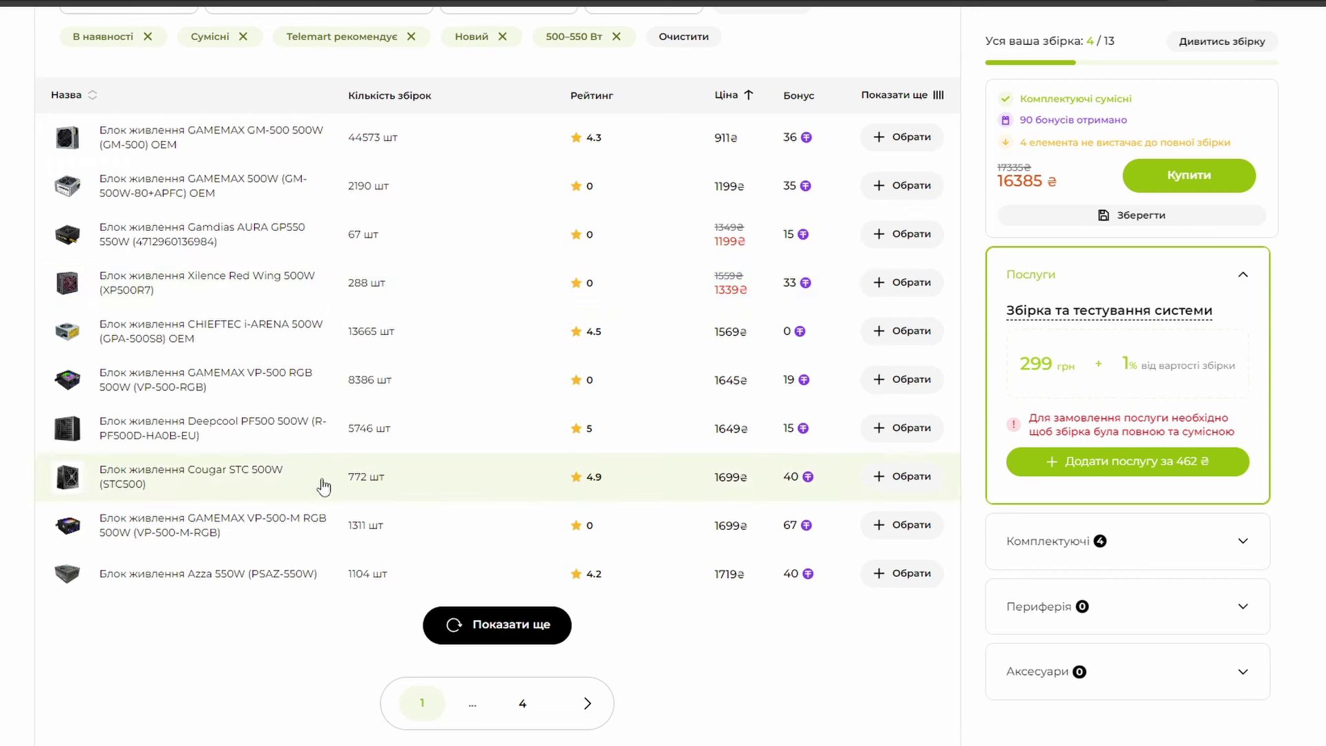
{"action": "left_click", "coordinate": [259, 333]}
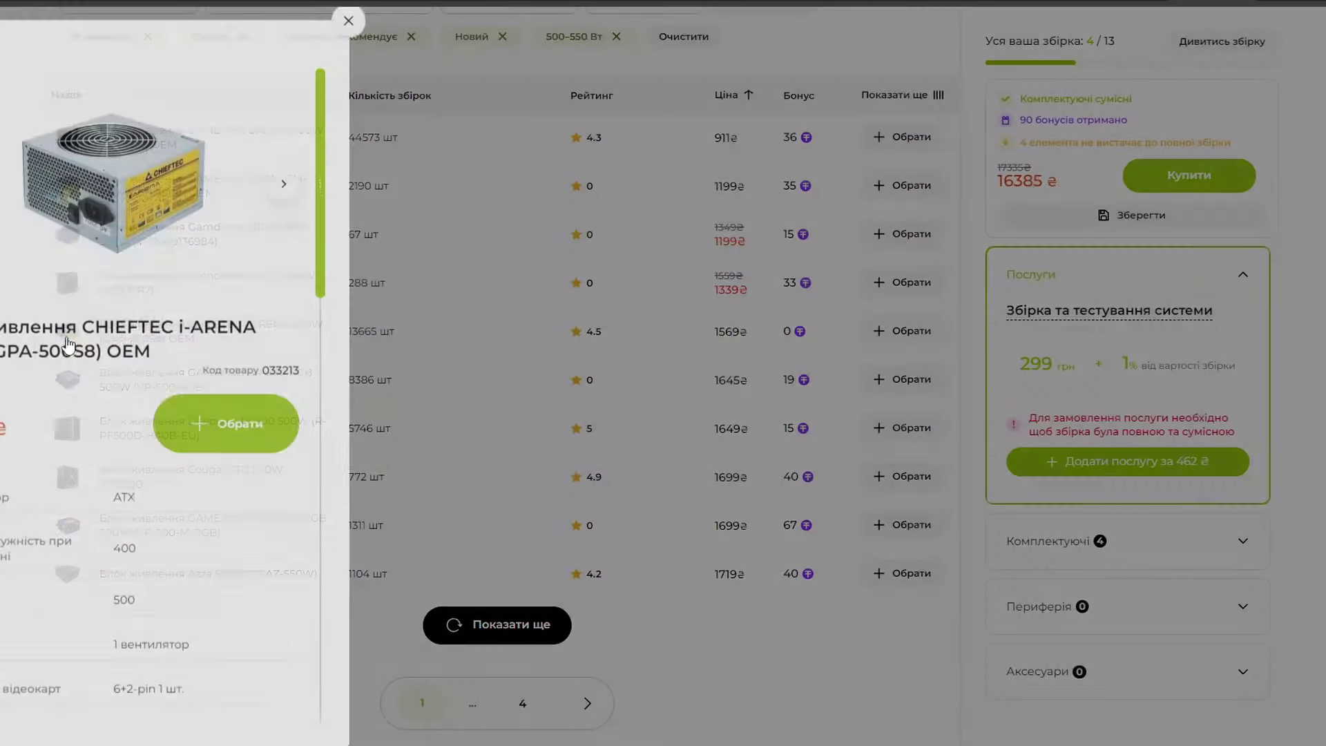
{"action": "left_click", "coordinate": [292, 211]}
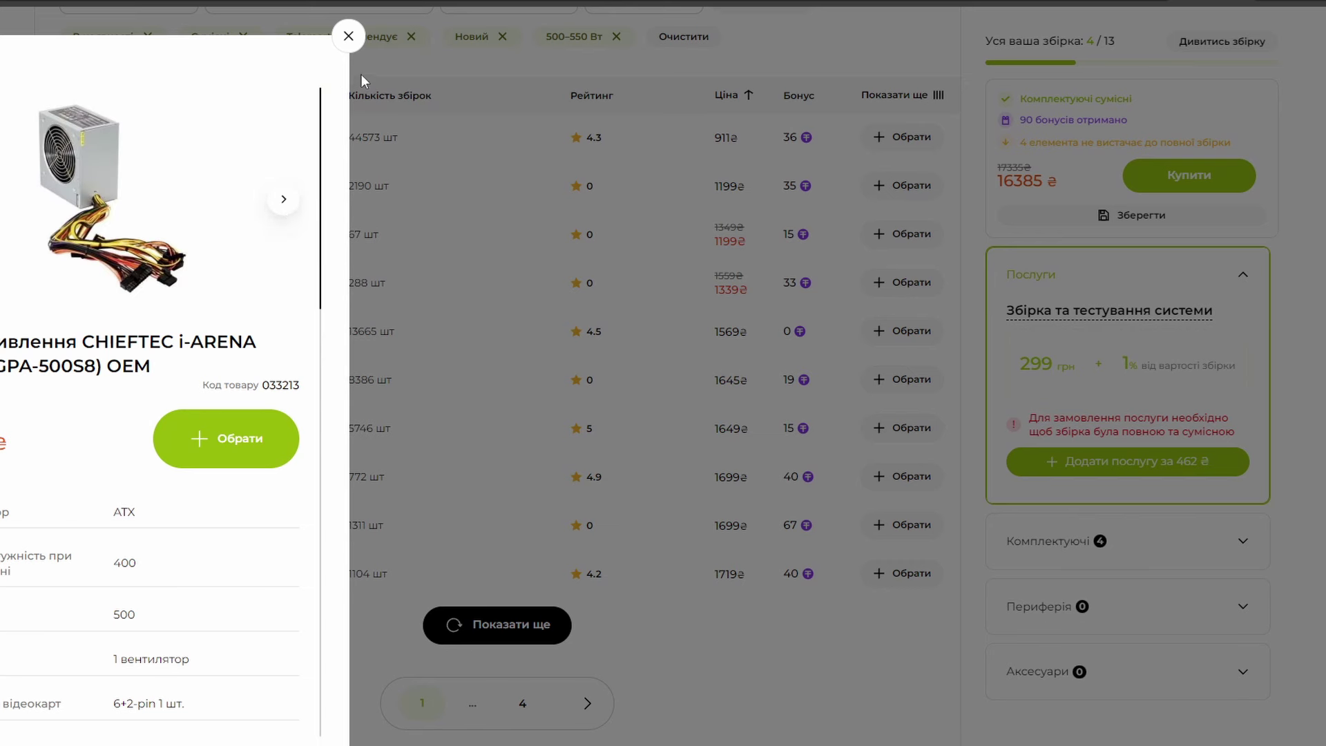
{"action": "left_click", "coordinate": [348, 36]}
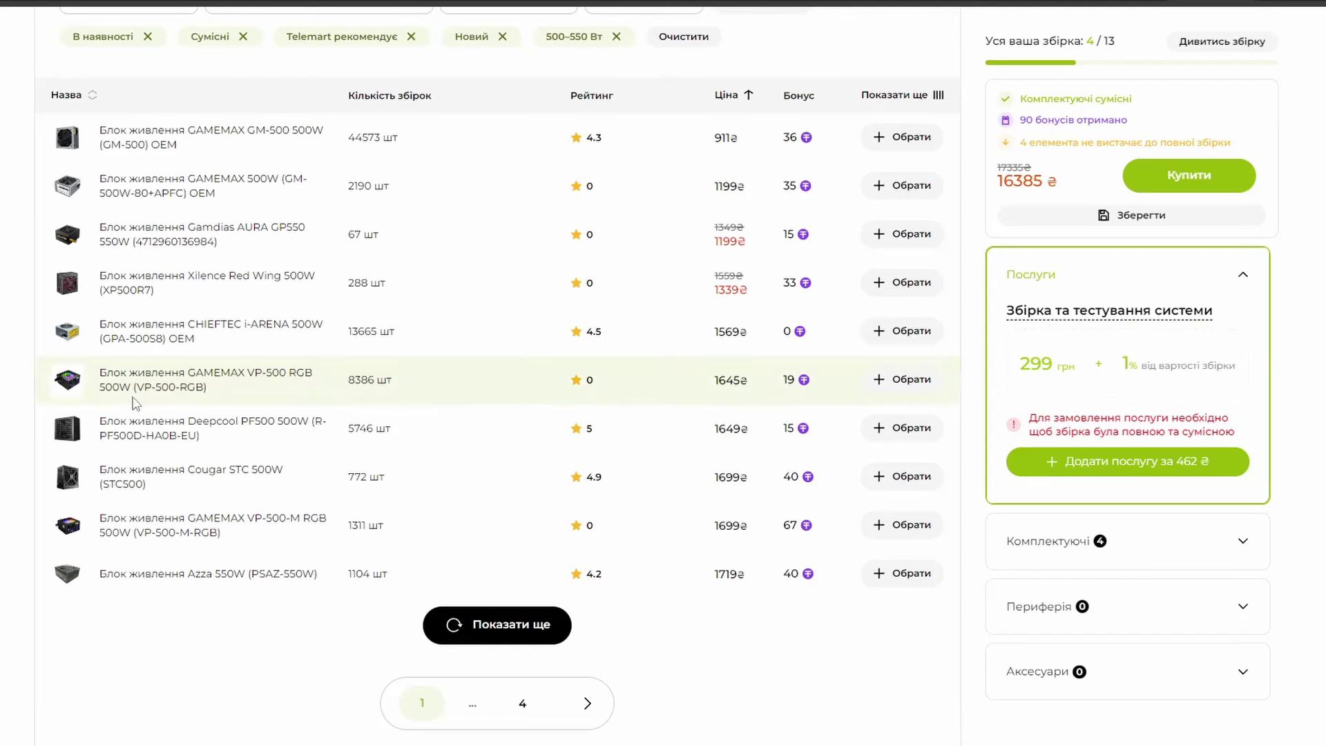
Step: Add the Deepcool PF500 500W (R-PF500D-HA0B-EU) power supply to the build and review the selected components
{"action": "left_click", "coordinate": [207, 428]}
{"action": "scroll", "coordinate": [537, 501], "scroll_direction": "up", "scroll_amount": 10}
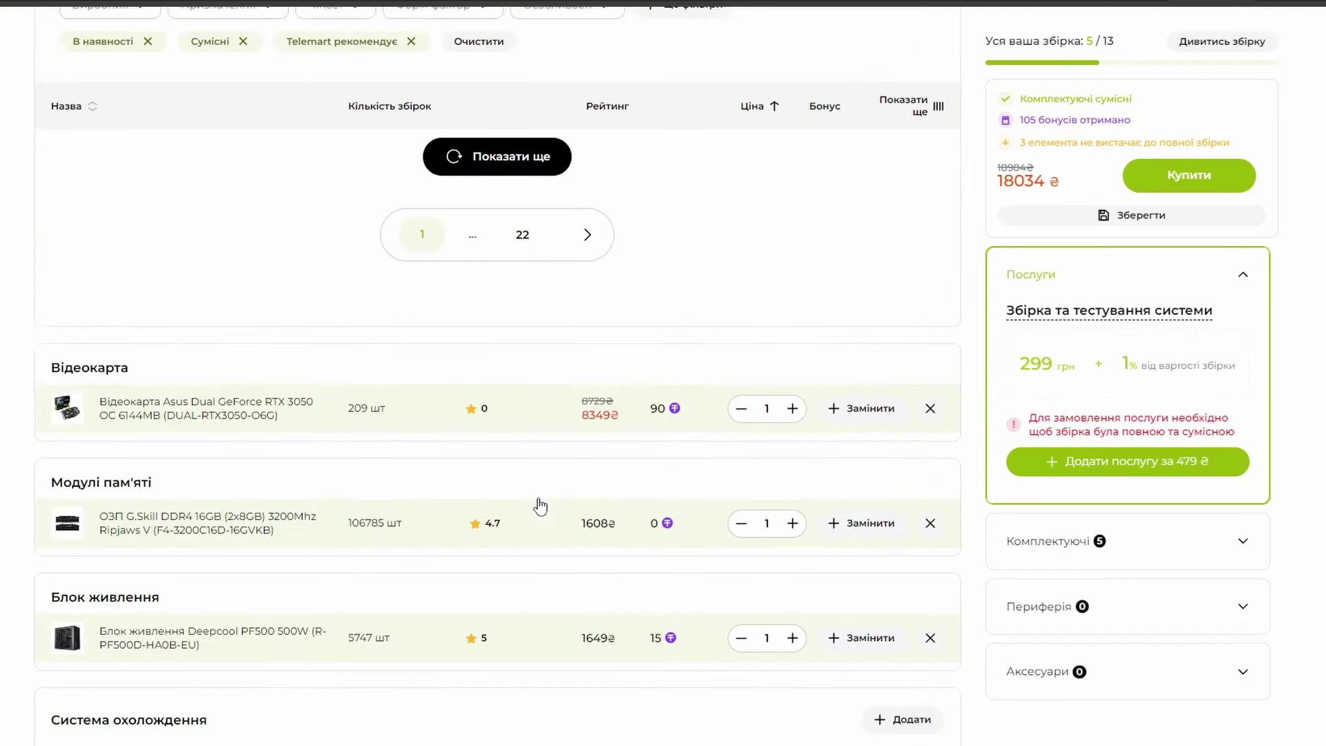
{"action": "scroll", "coordinate": [554, 394], "scroll_direction": "down", "scroll_amount": 10}
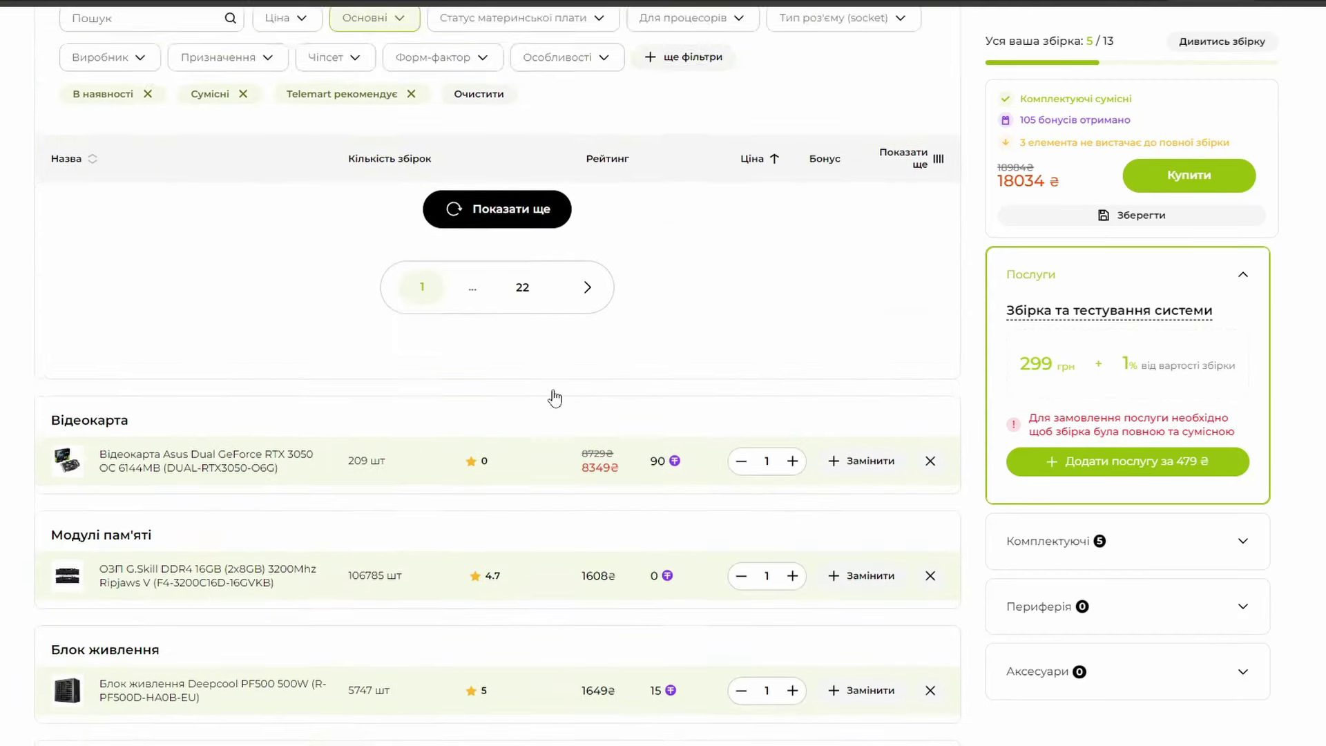
Step: Open the SSD selection, look through the listed drives, and filter them to a capacity of 480–512 ГБ
{"action": "left_click", "coordinate": [574, 400]}
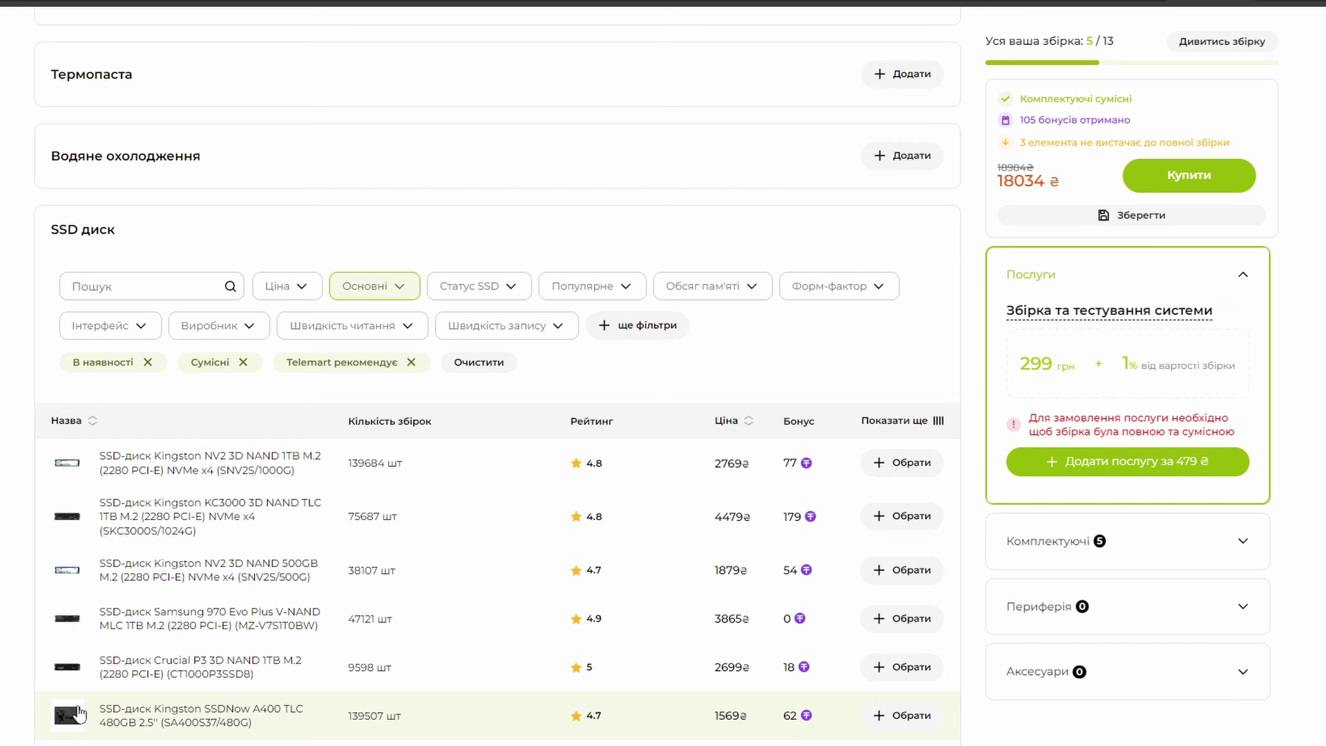
{"action": "scroll", "coordinate": [392, 645], "scroll_direction": "down", "scroll_amount": 1}
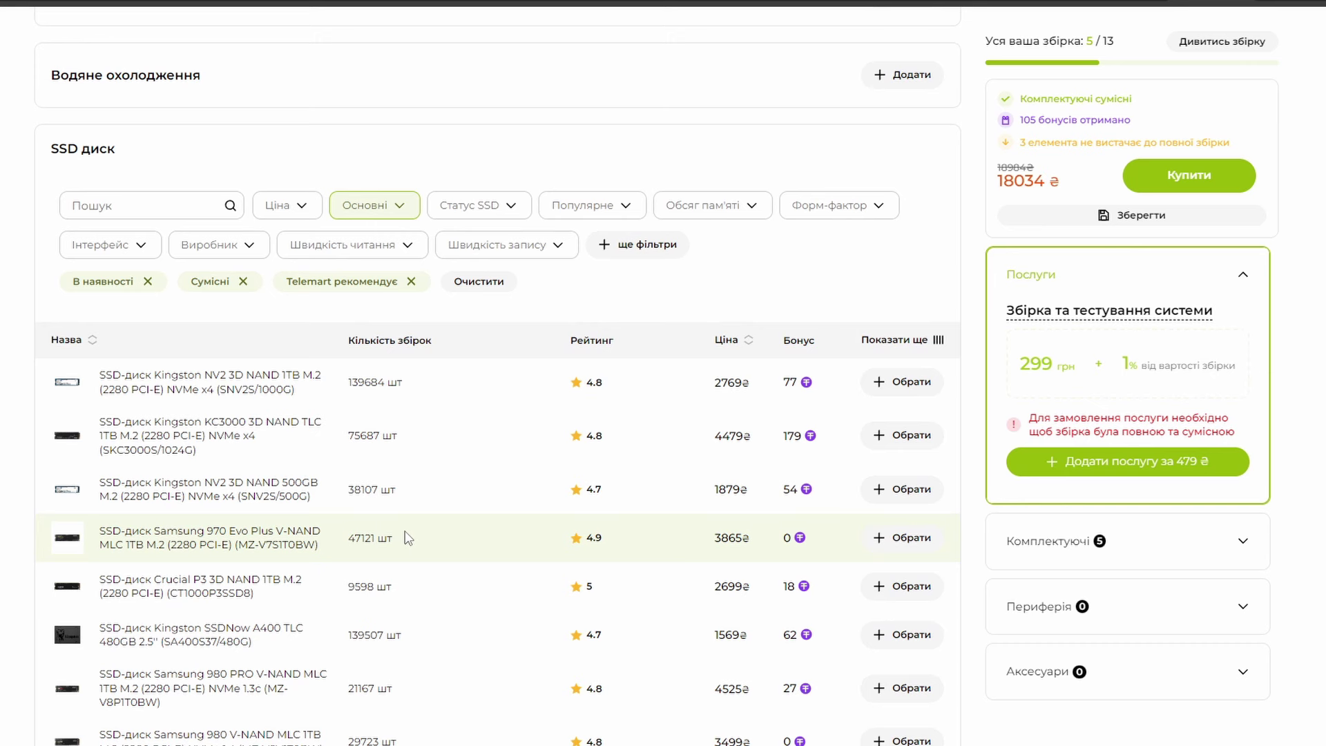
{"action": "scroll", "coordinate": [408, 538], "scroll_direction": "down", "scroll_amount": 2}
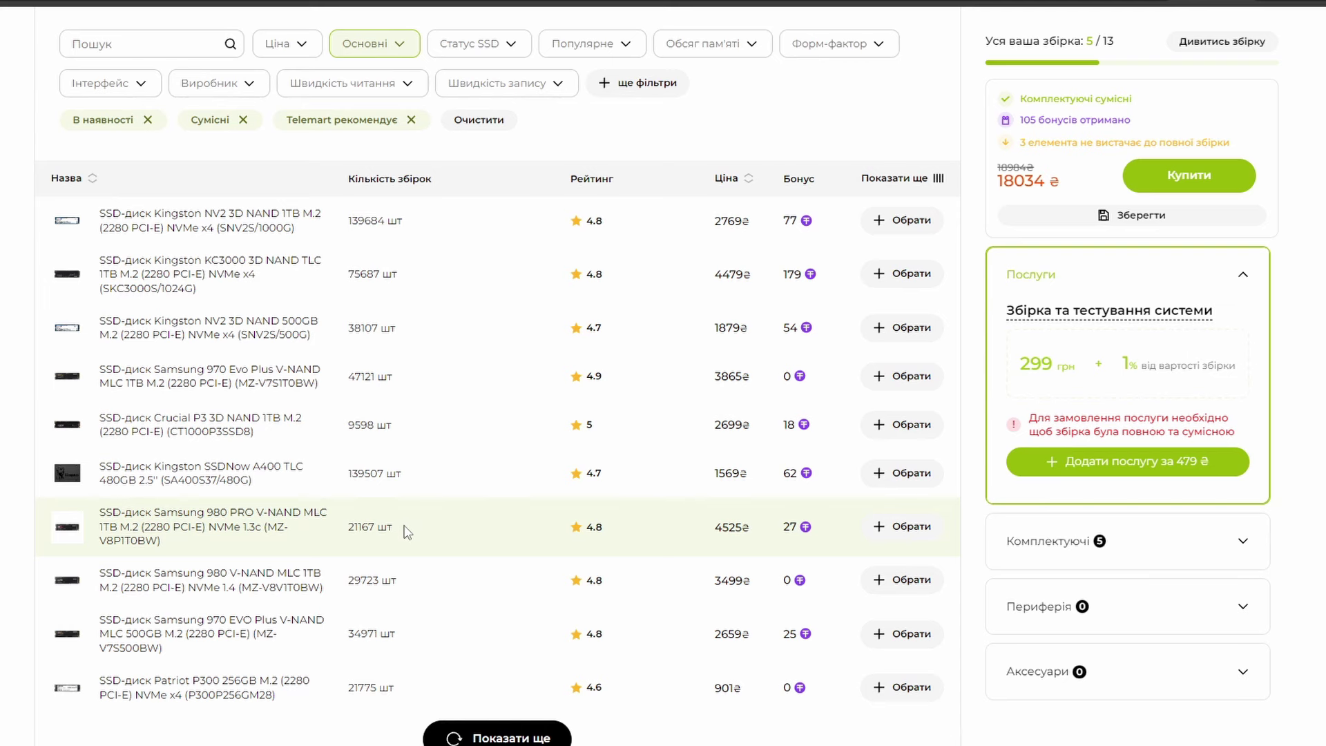
{"action": "scroll", "coordinate": [407, 532], "scroll_direction": "down", "scroll_amount": 2}
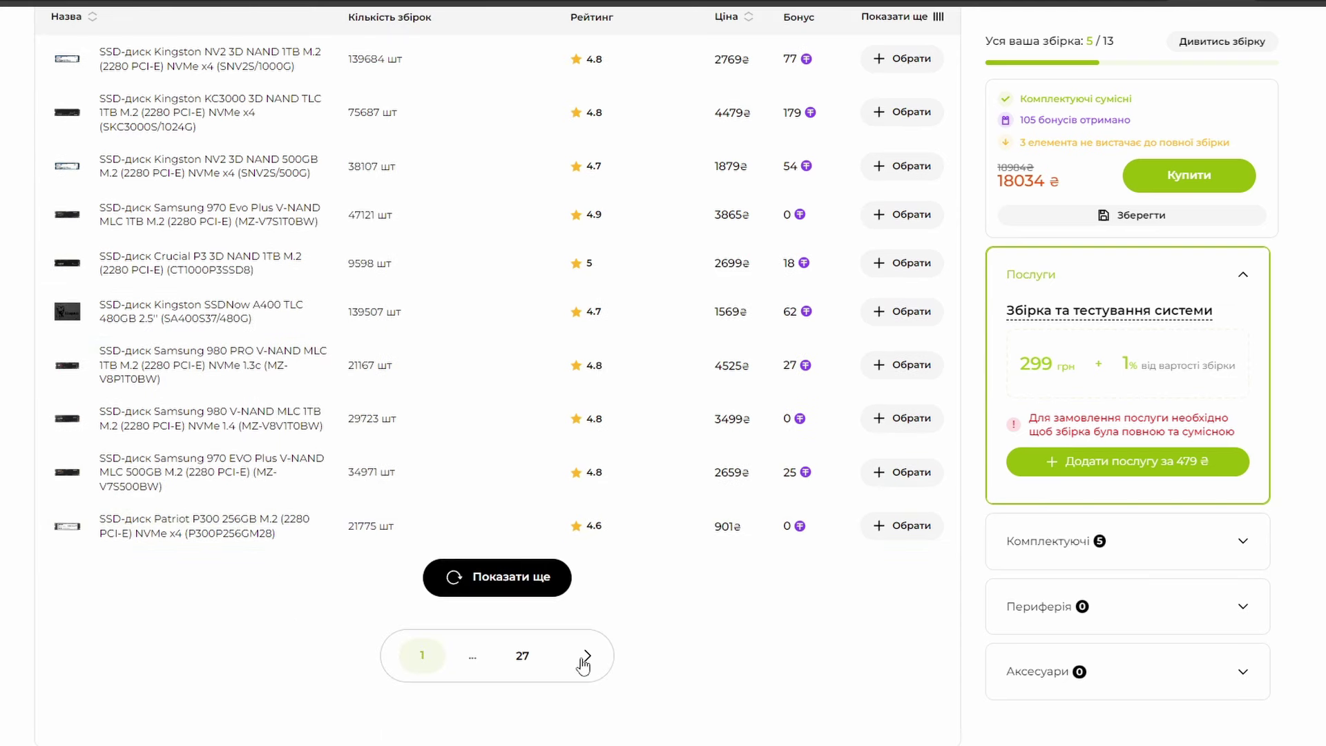
{"action": "scroll", "coordinate": [628, 615], "scroll_direction": "up", "scroll_amount": 3}
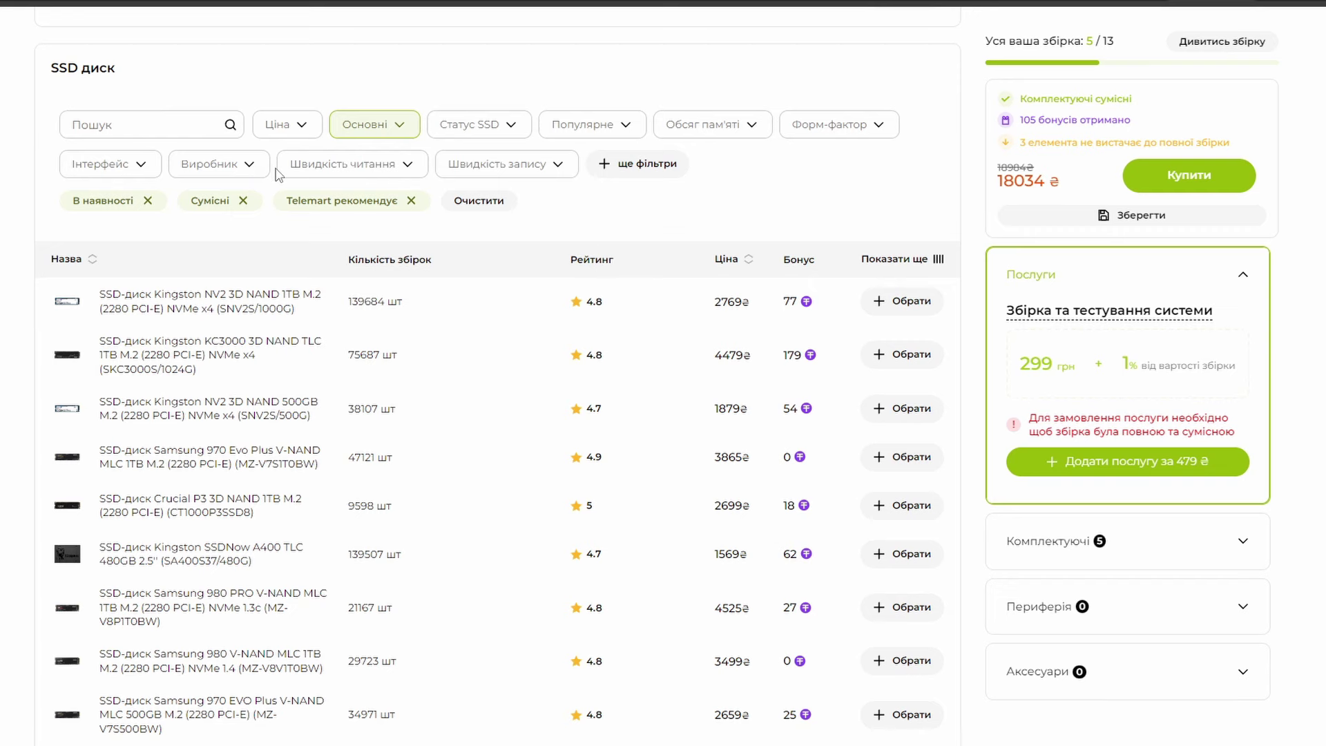
{"action": "left_click", "coordinate": [729, 126]}
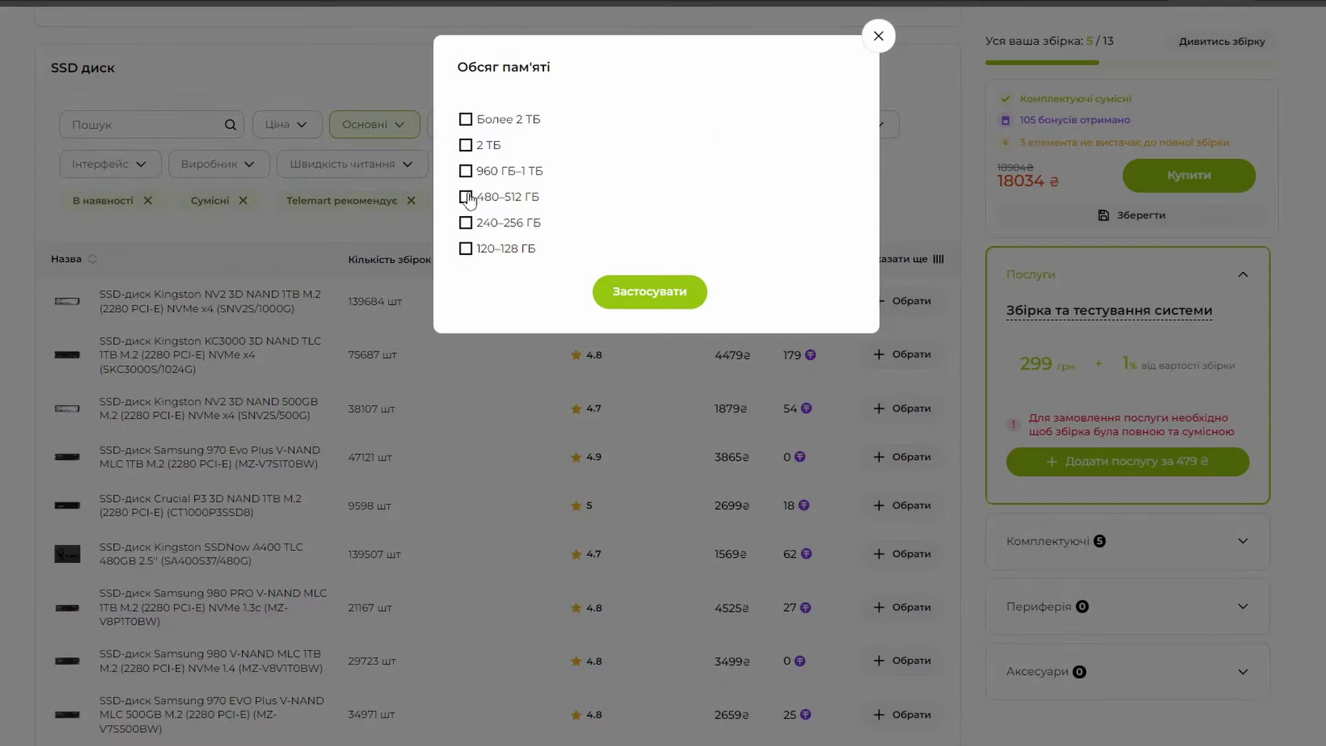
{"action": "left_click", "coordinate": [466, 197]}
{"action": "left_click", "coordinate": [661, 292]}
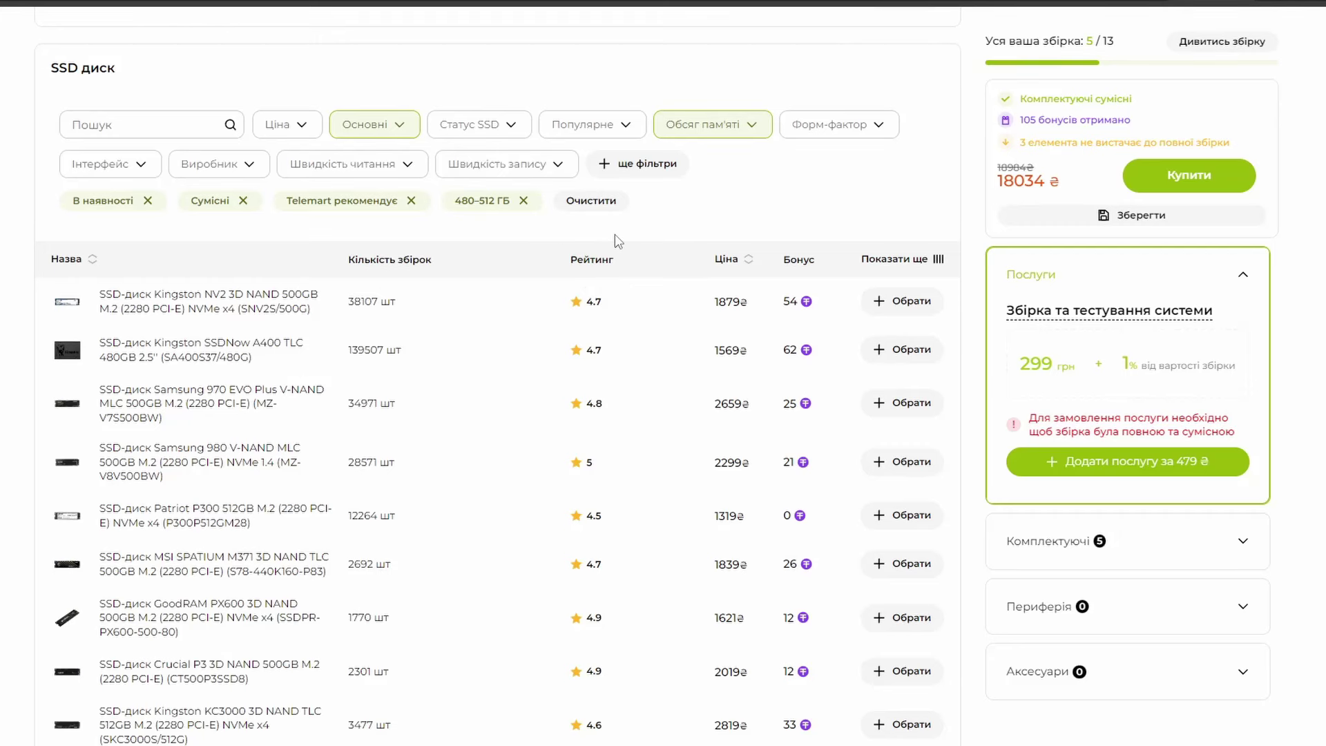
Step: Sort the SSDs by price from lowest to highest and add the Patriot Burst Elite 480GB 2.5" (PBE480GS25SSDR) to the build
{"action": "left_click", "coordinate": [732, 258]}
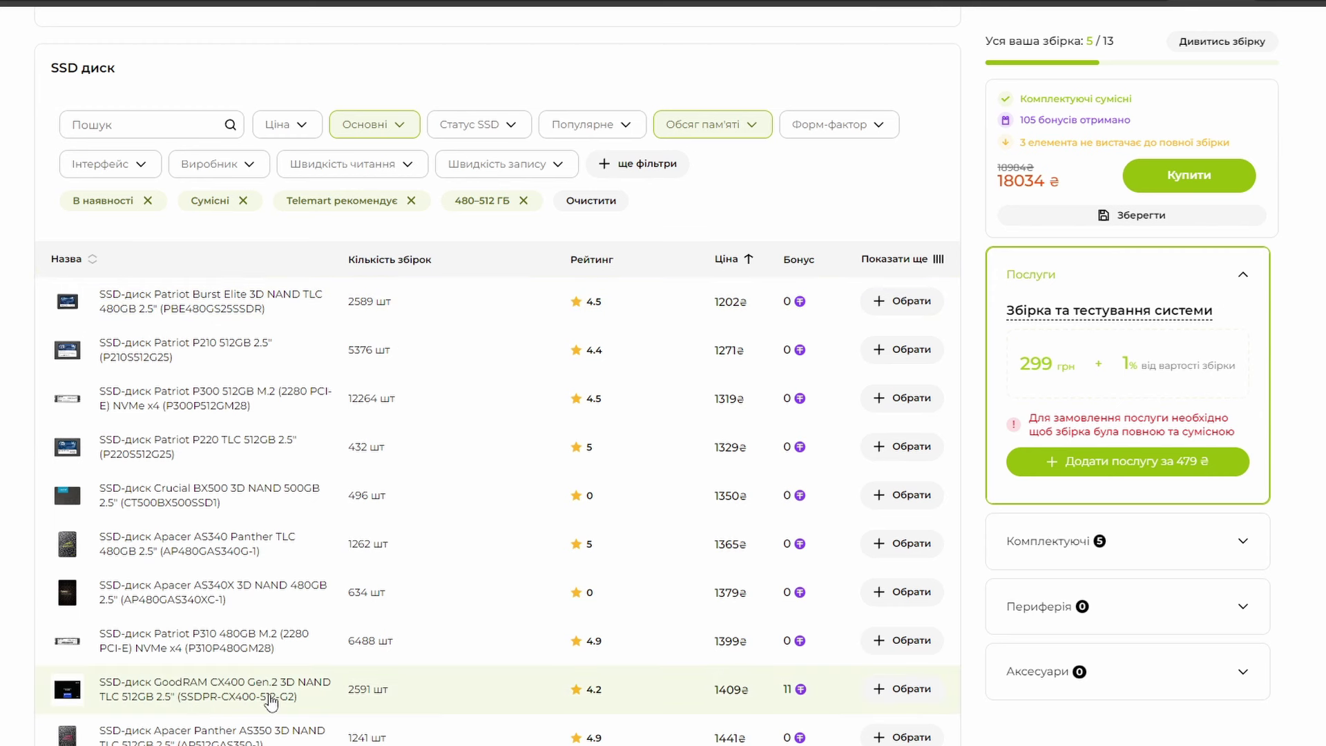
{"action": "left_click", "coordinate": [901, 301]}
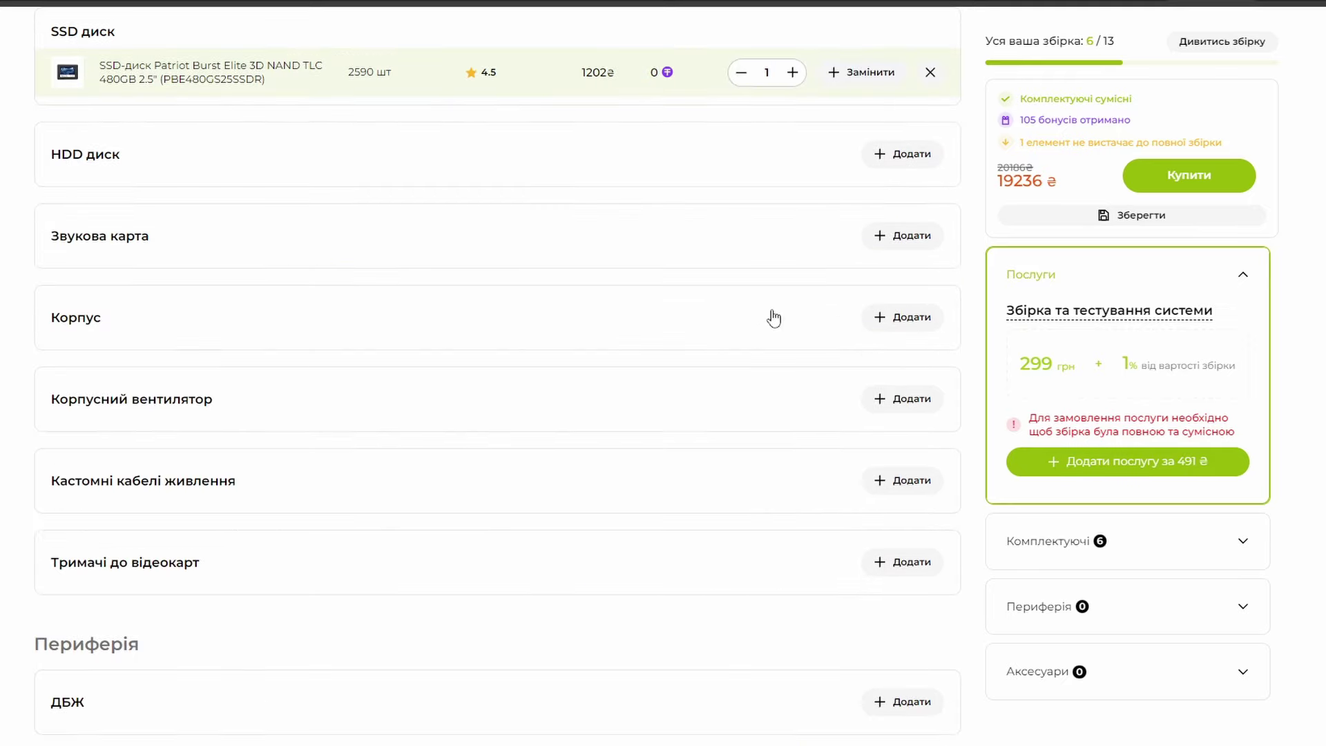
{"action": "scroll", "coordinate": [774, 317], "scroll_direction": "up", "scroll_amount": 5}
{"action": "scroll", "coordinate": [610, 396], "scroll_direction": "down", "scroll_amount": 4}
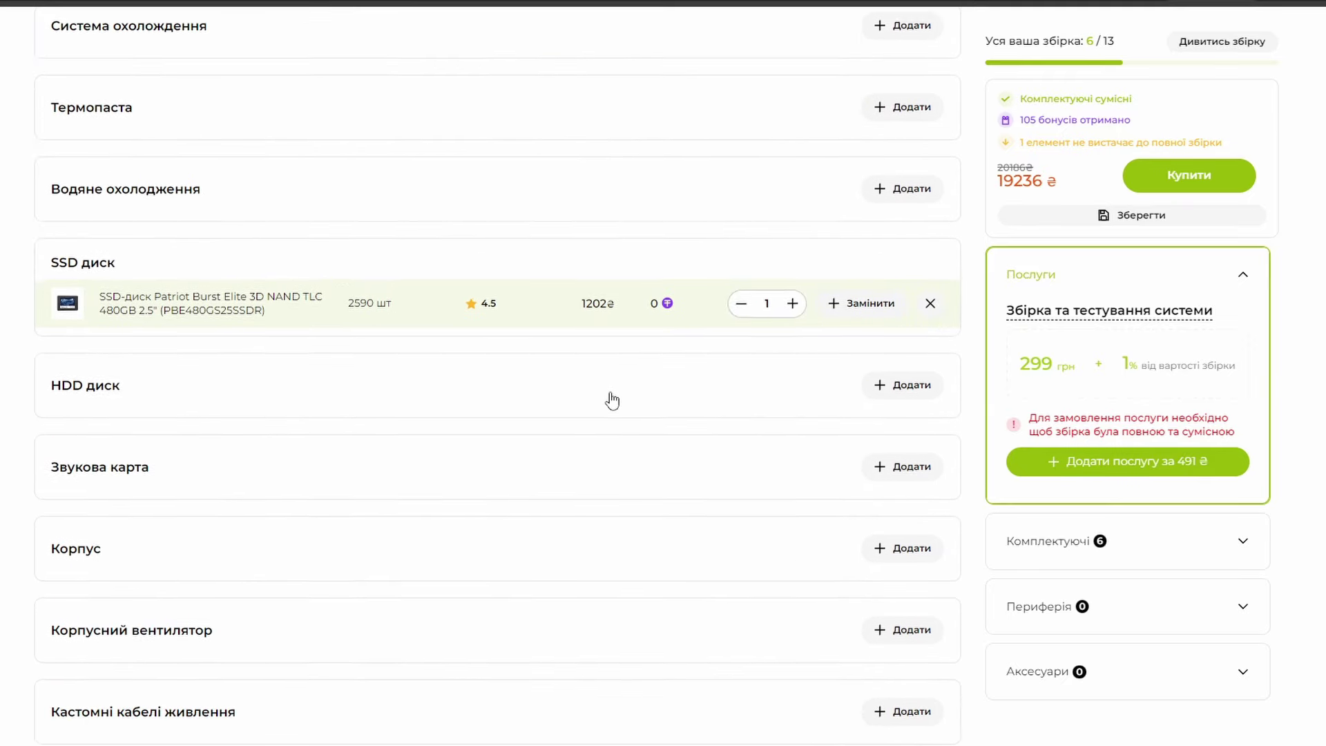
Step: Review the components selected so far and the categories still empty in the build
{"action": "scroll", "coordinate": [608, 396], "scroll_direction": "down", "scroll_amount": 3}
{"action": "scroll", "coordinate": [605, 398], "scroll_direction": "up", "scroll_amount": 3}
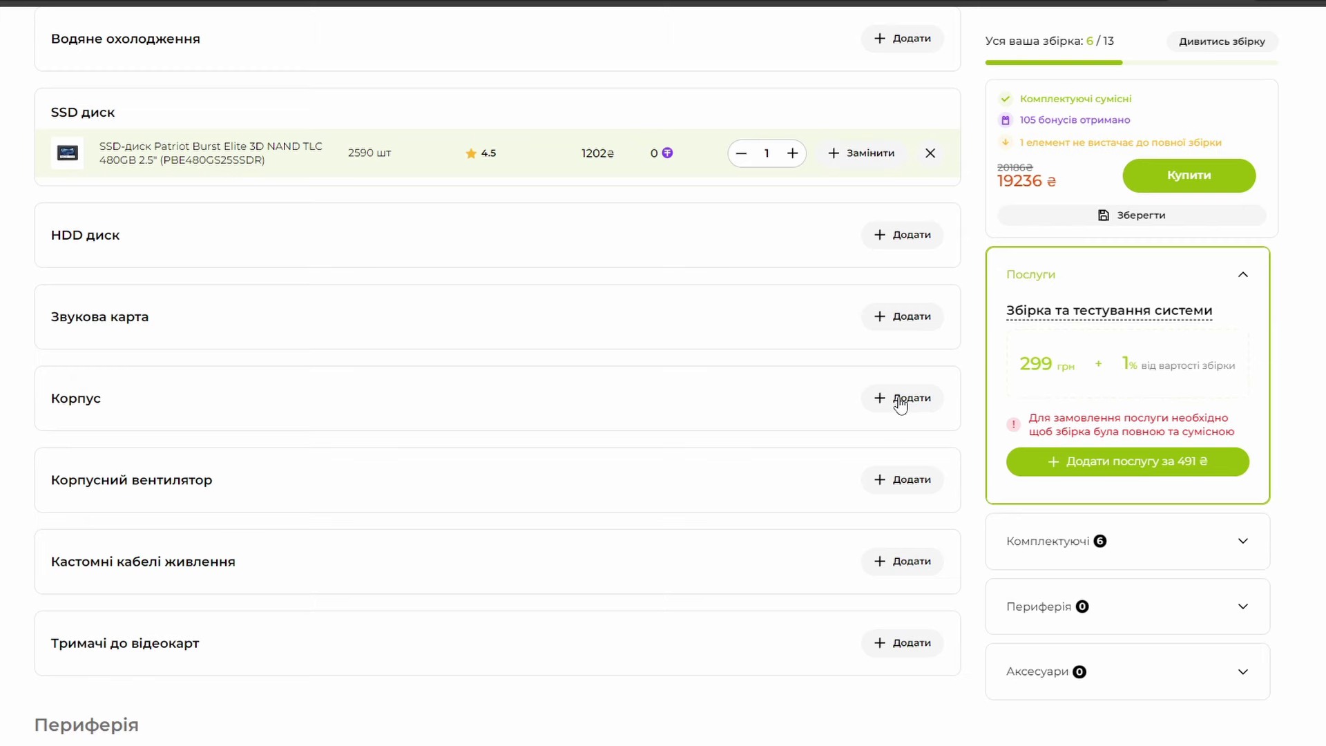
{"action": "scroll", "coordinate": [877, 435], "scroll_direction": "up", "scroll_amount": 10}
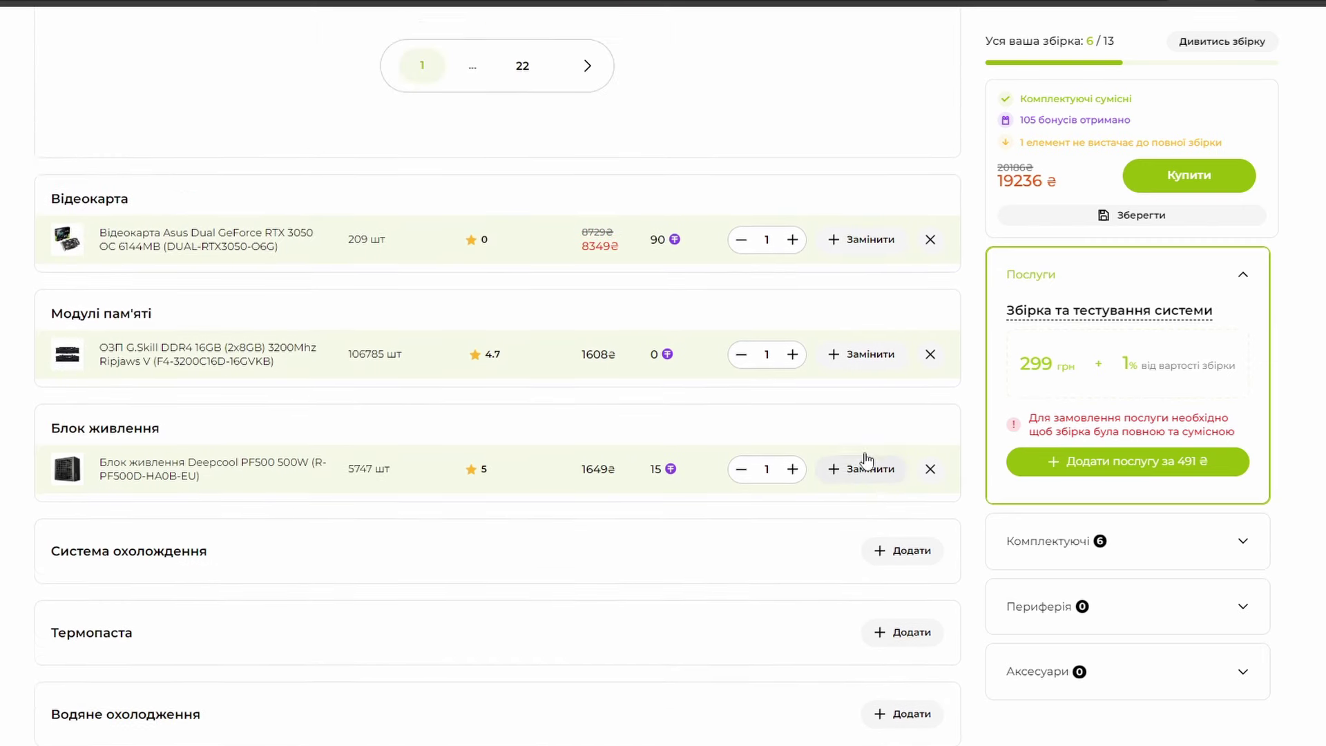
{"action": "scroll", "coordinate": [864, 449], "scroll_direction": "down", "scroll_amount": 7}
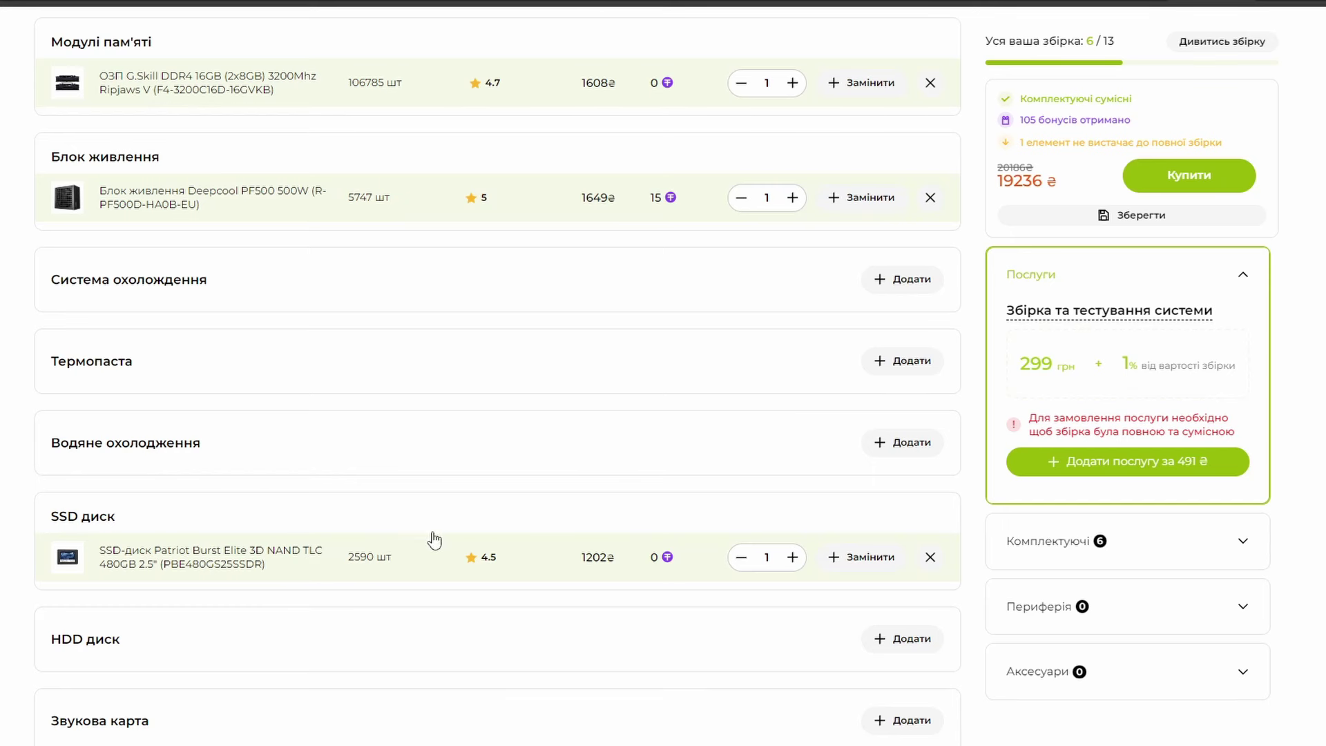
{"action": "scroll", "coordinate": [434, 540], "scroll_direction": "up", "scroll_amount": 2}
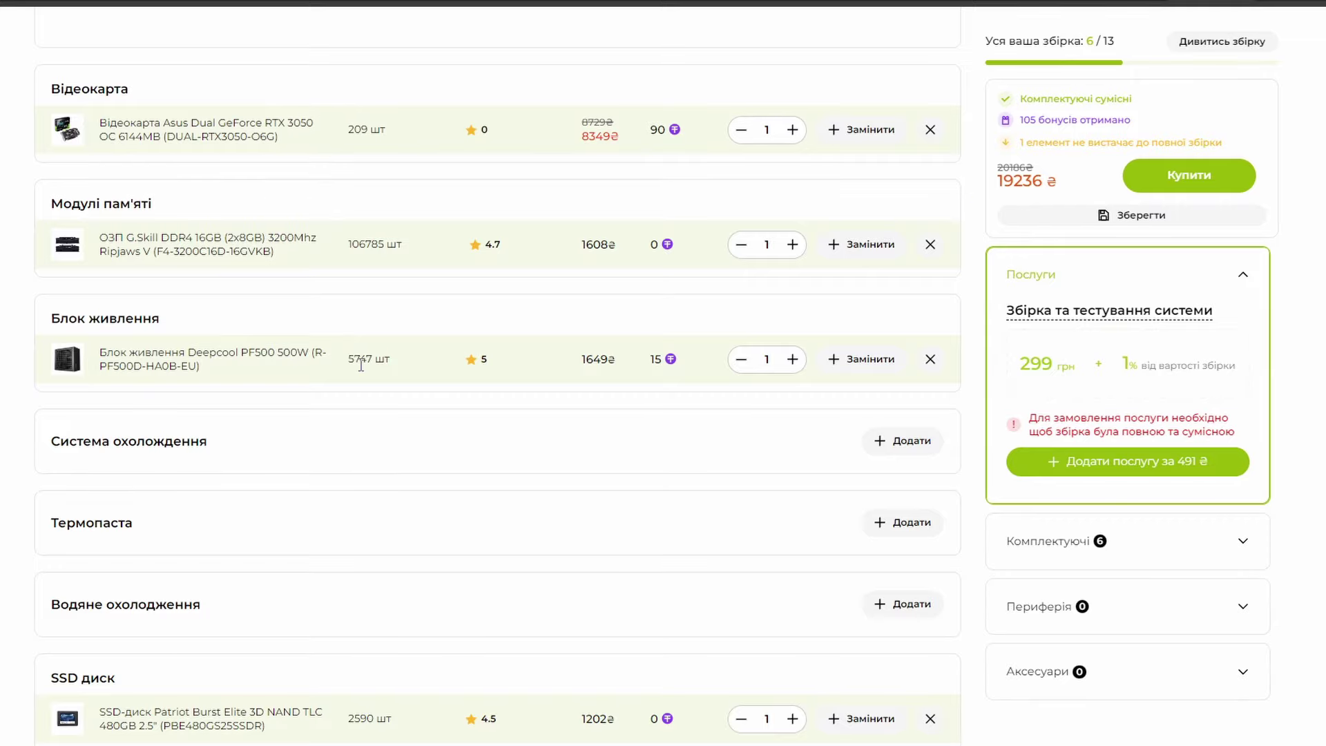
{"action": "scroll", "coordinate": [355, 366], "scroll_direction": "up", "scroll_amount": 7}
{"action": "scroll", "coordinate": [352, 447], "scroll_direction": "up", "scroll_amount": 4}
{"action": "scroll", "coordinate": [356, 428], "scroll_direction": "down", "scroll_amount": 12}
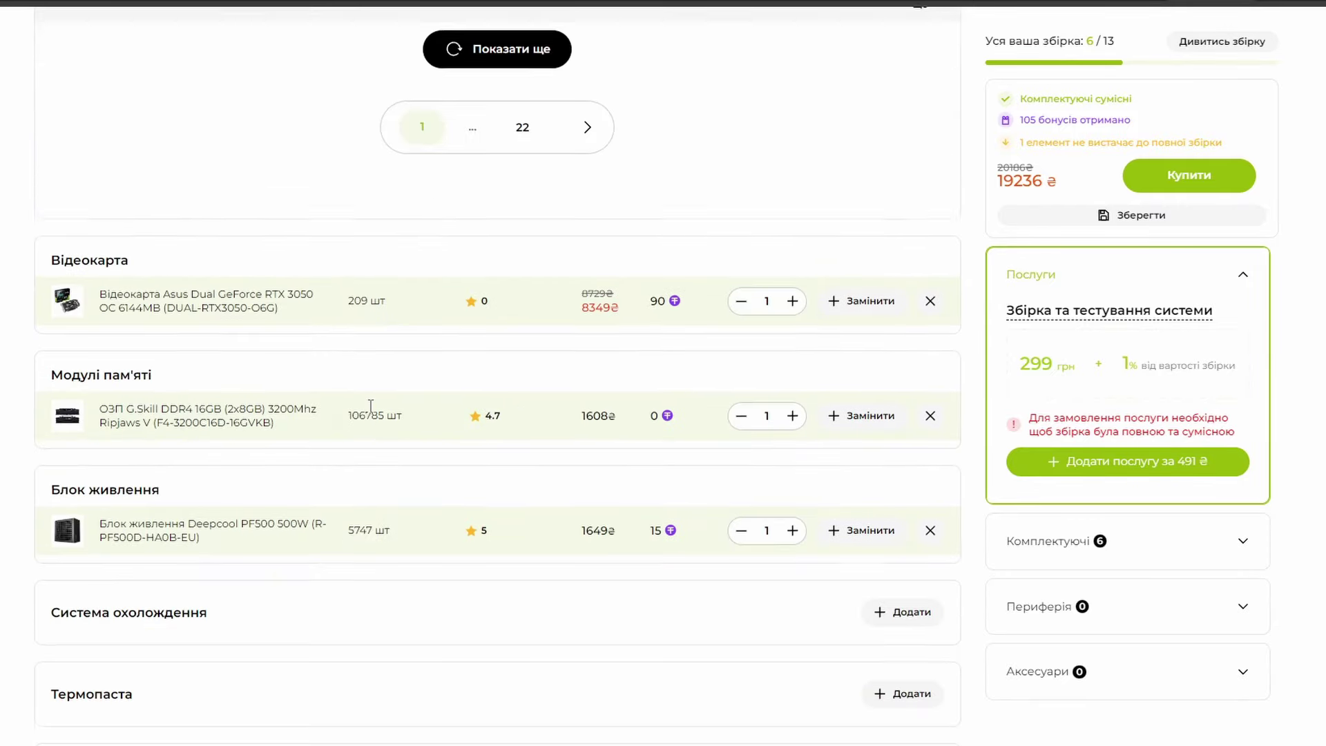
{"action": "scroll", "coordinate": [368, 412], "scroll_direction": "down", "scroll_amount": 3}
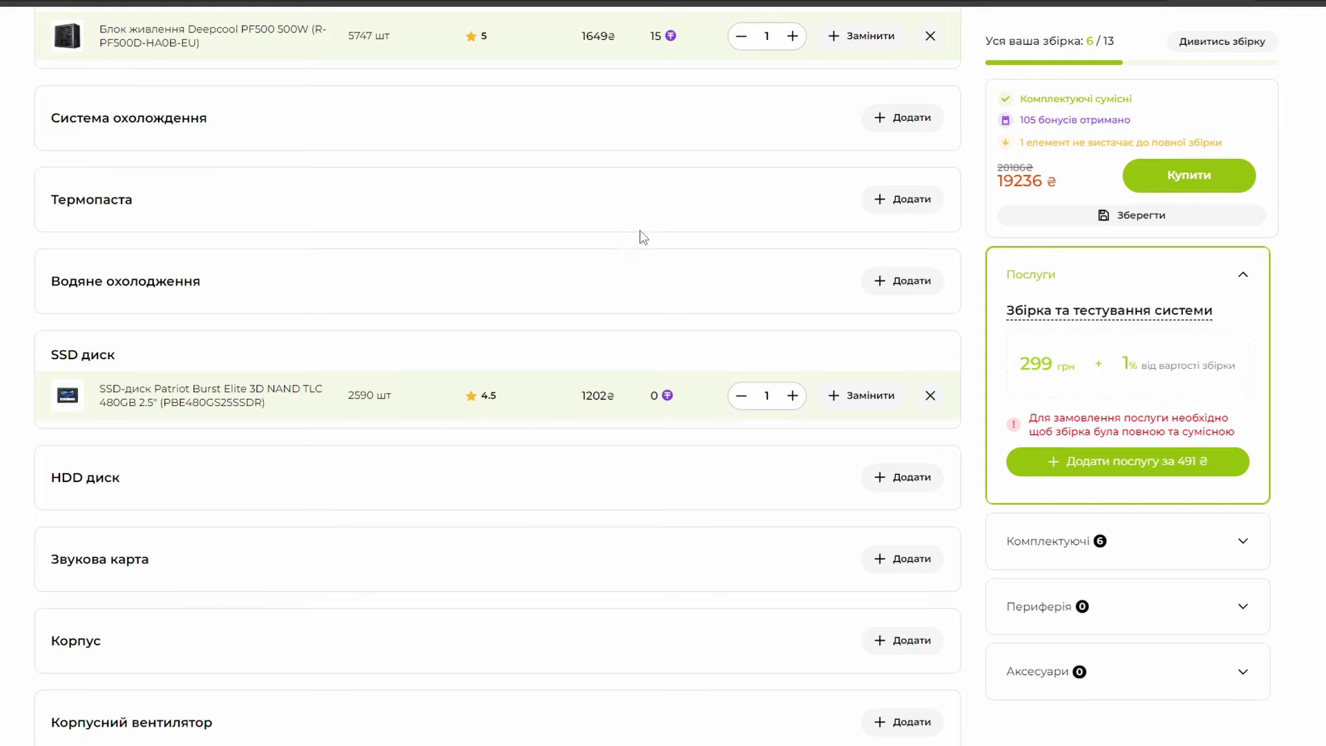
Step: Open the case selection and sort the cases by price from lowest to highest
{"action": "scroll", "coordinate": [642, 237], "scroll_direction": "down", "scroll_amount": 1}
{"action": "left_click", "coordinate": [915, 561]}
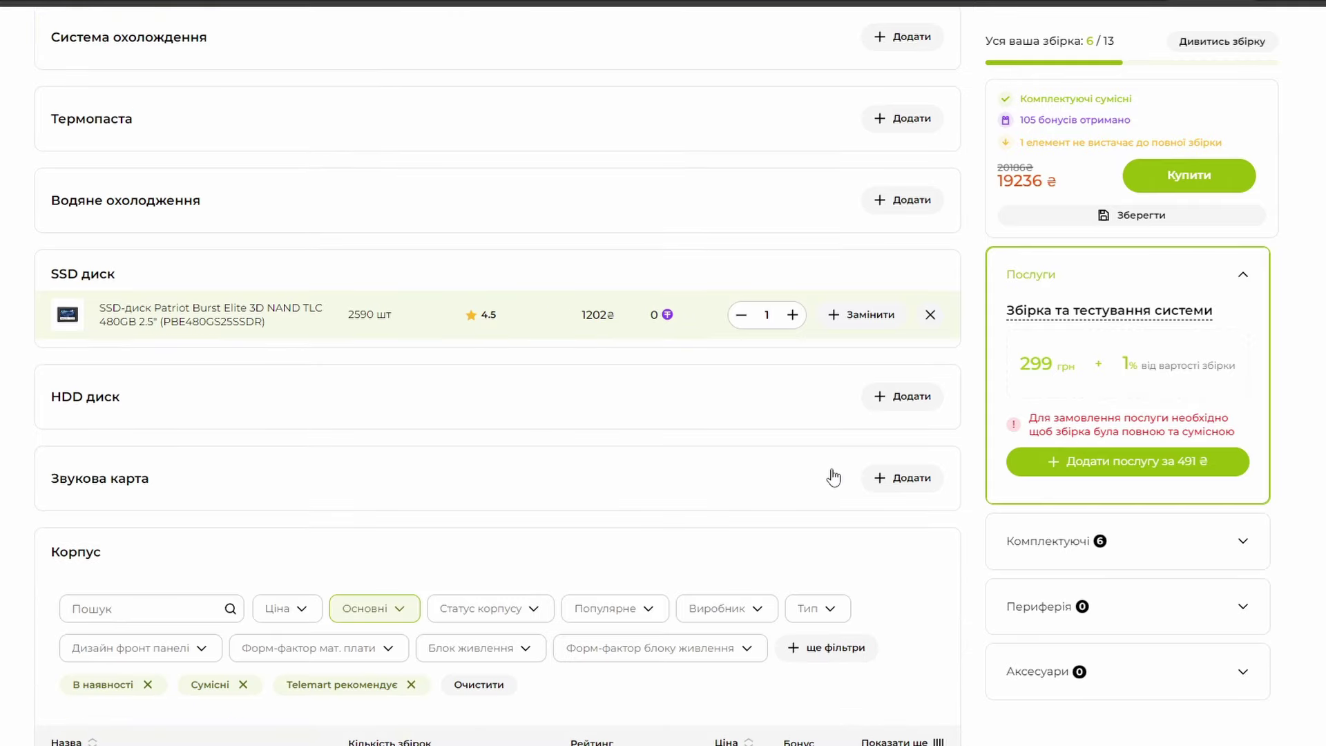
{"action": "scroll", "coordinate": [815, 466], "scroll_direction": "down", "scroll_amount": 3}
{"action": "left_click", "coordinate": [722, 507]}
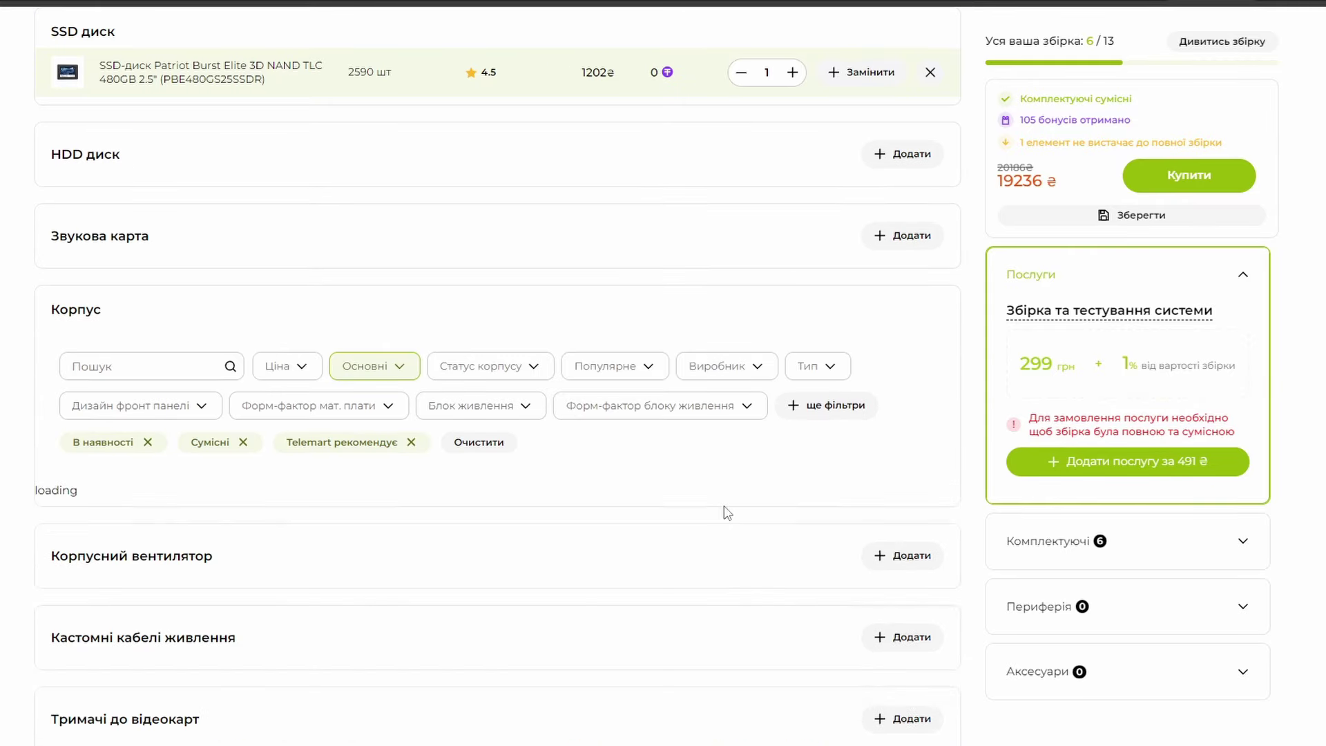
{"action": "scroll", "coordinate": [722, 472], "scroll_direction": "down", "scroll_amount": 2}
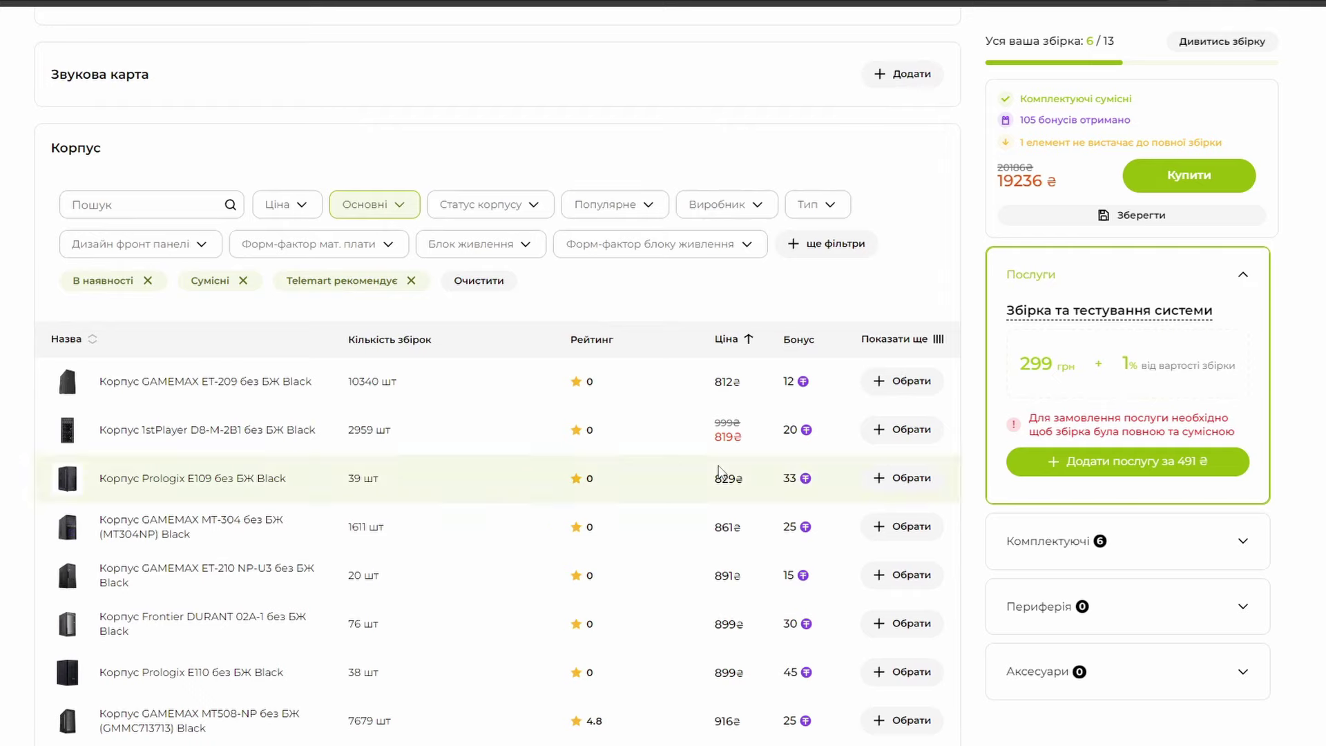
Step: Filter the cases to «Корпус з БЖ» and check the power supply form-factor options without choosing any
{"action": "left_click", "coordinate": [543, 250]}
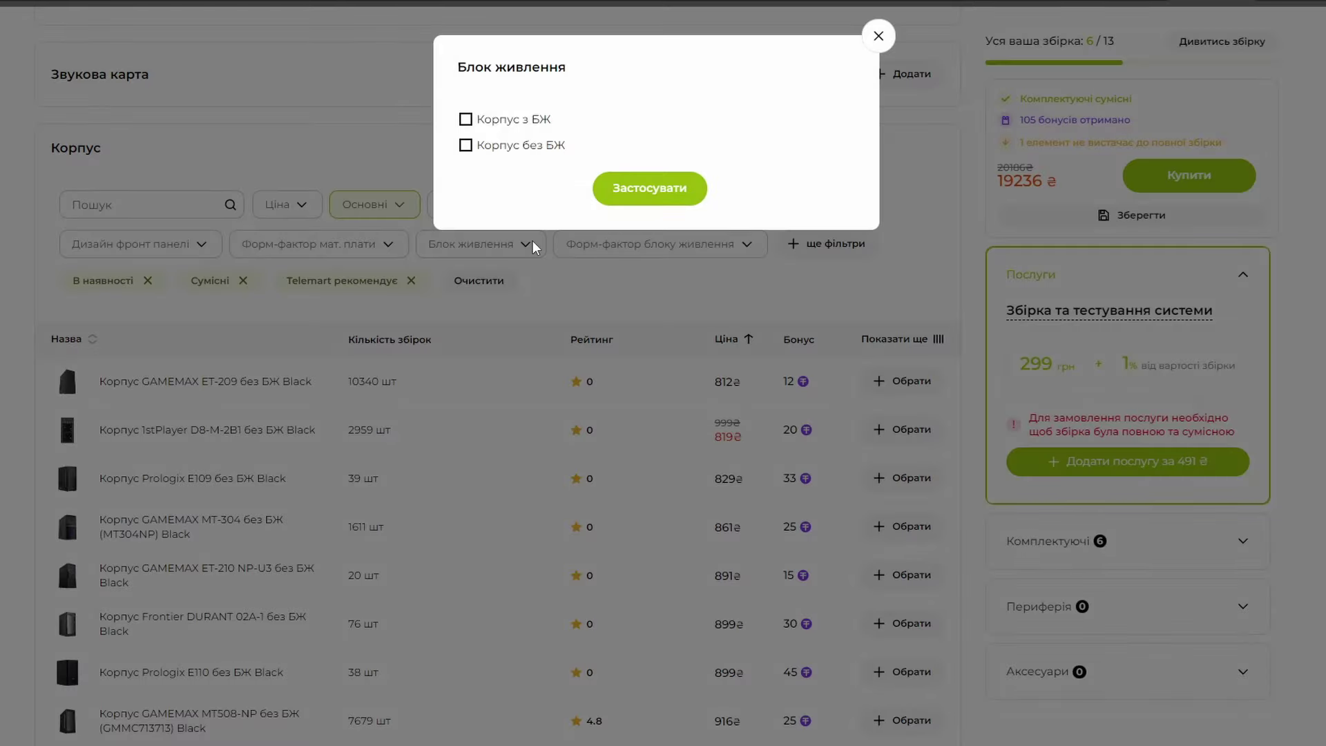
{"action": "left_click", "coordinate": [504, 124]}
{"action": "left_click", "coordinate": [657, 193]}
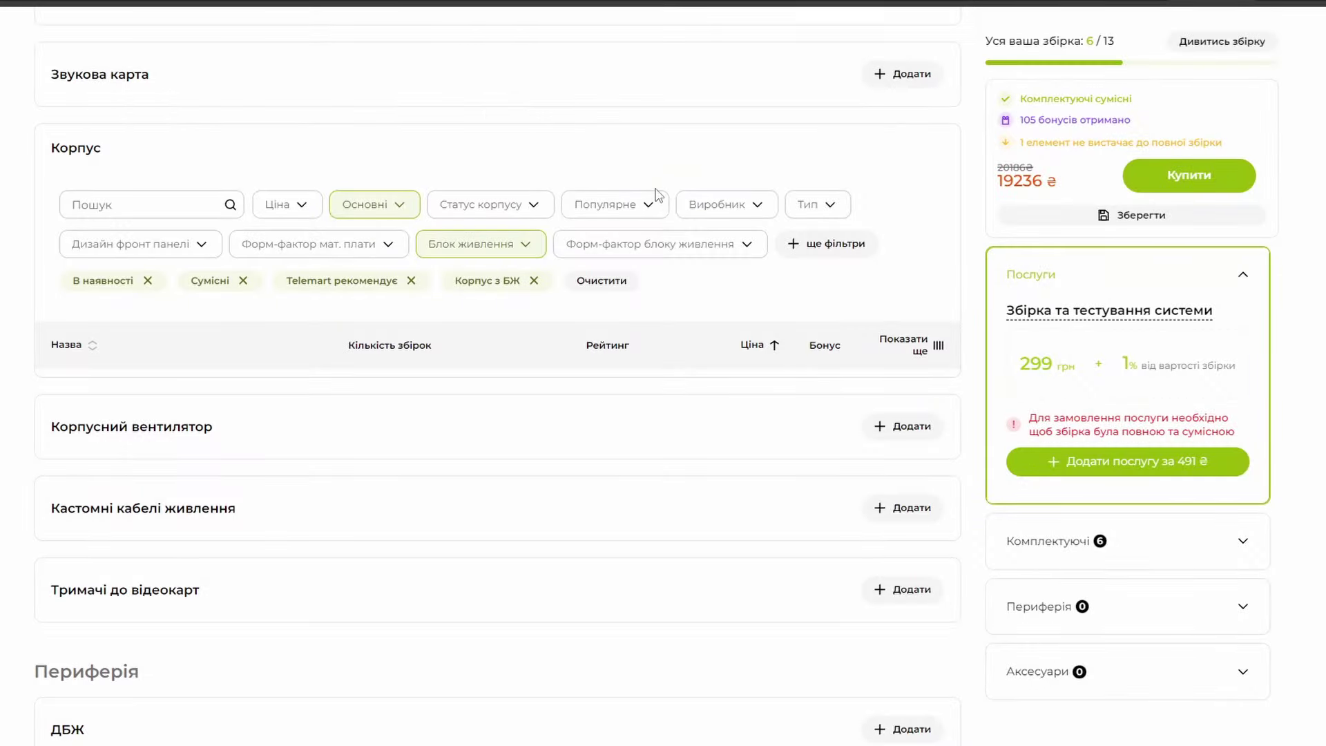
{"action": "left_click", "coordinate": [663, 247]}
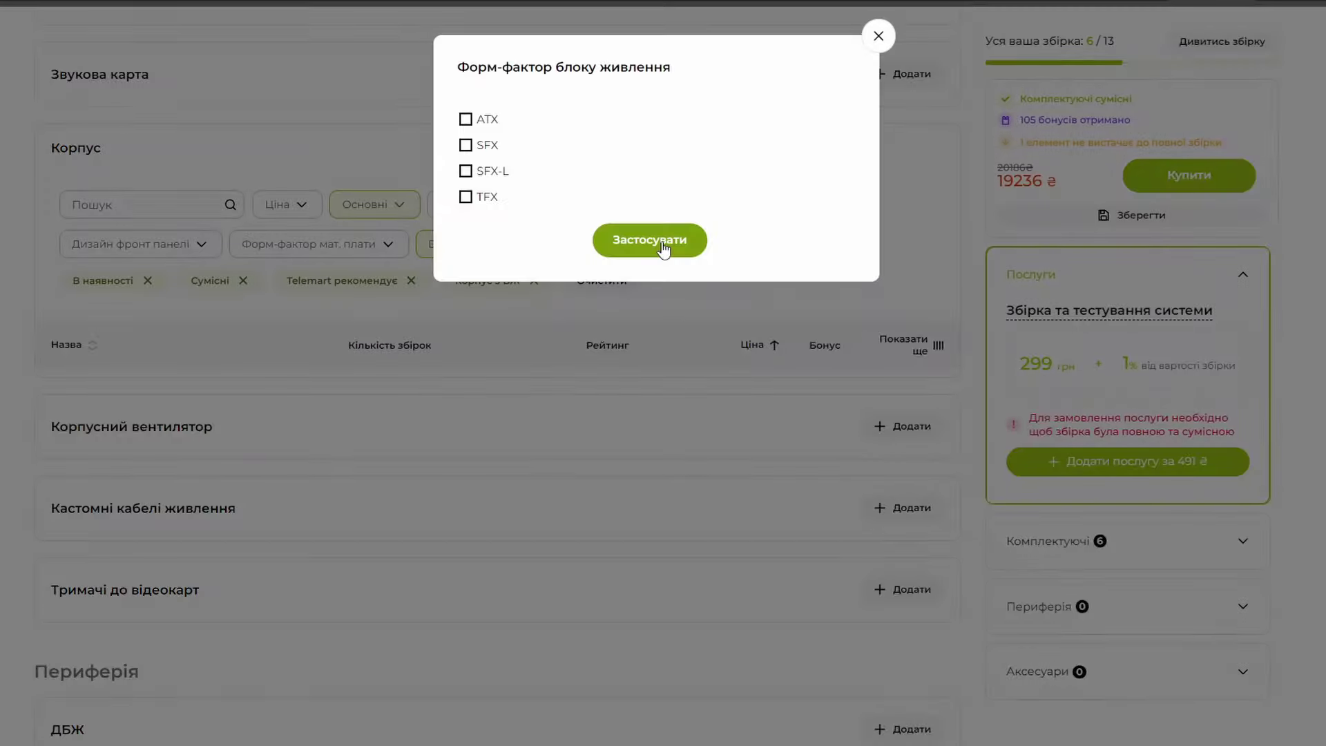
{"action": "left_click", "coordinate": [877, 38]}
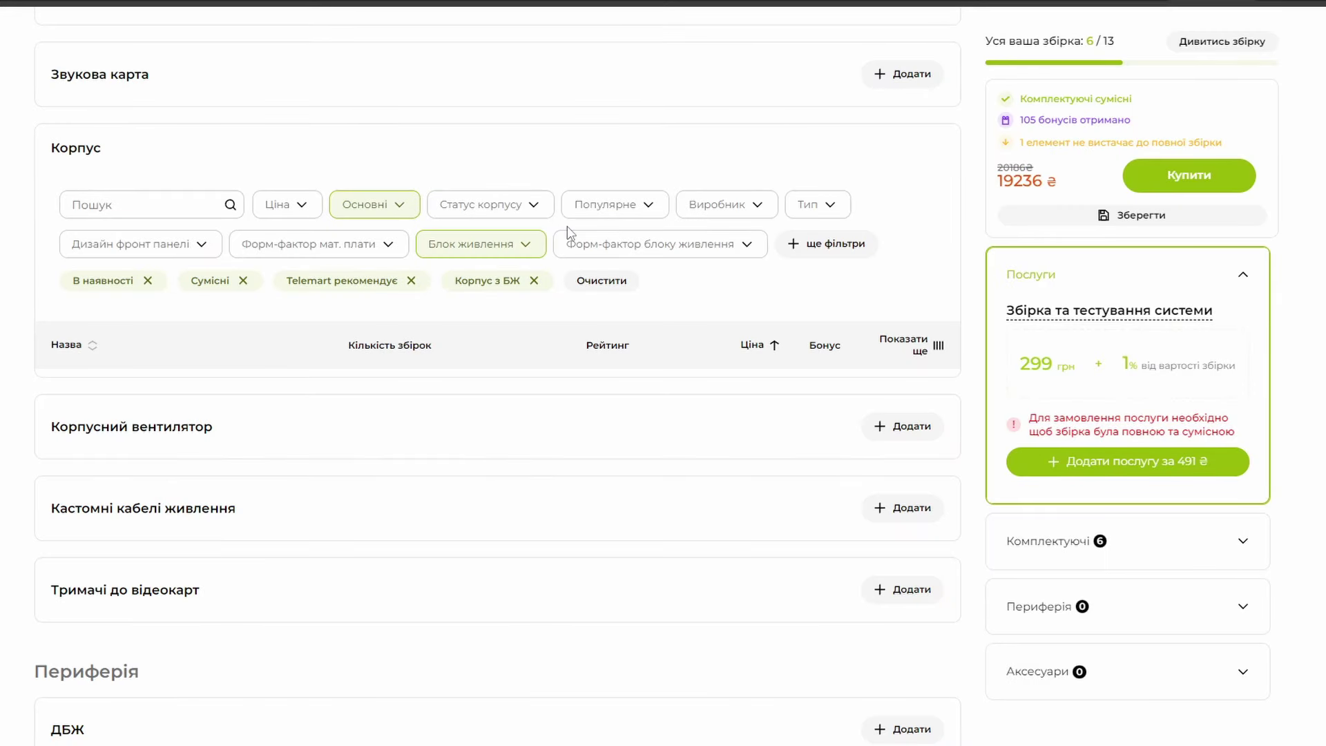
Step: Show the additional case filters and limit the power supply bay to «Нижнє розташування»
{"action": "left_click", "coordinate": [835, 248]}
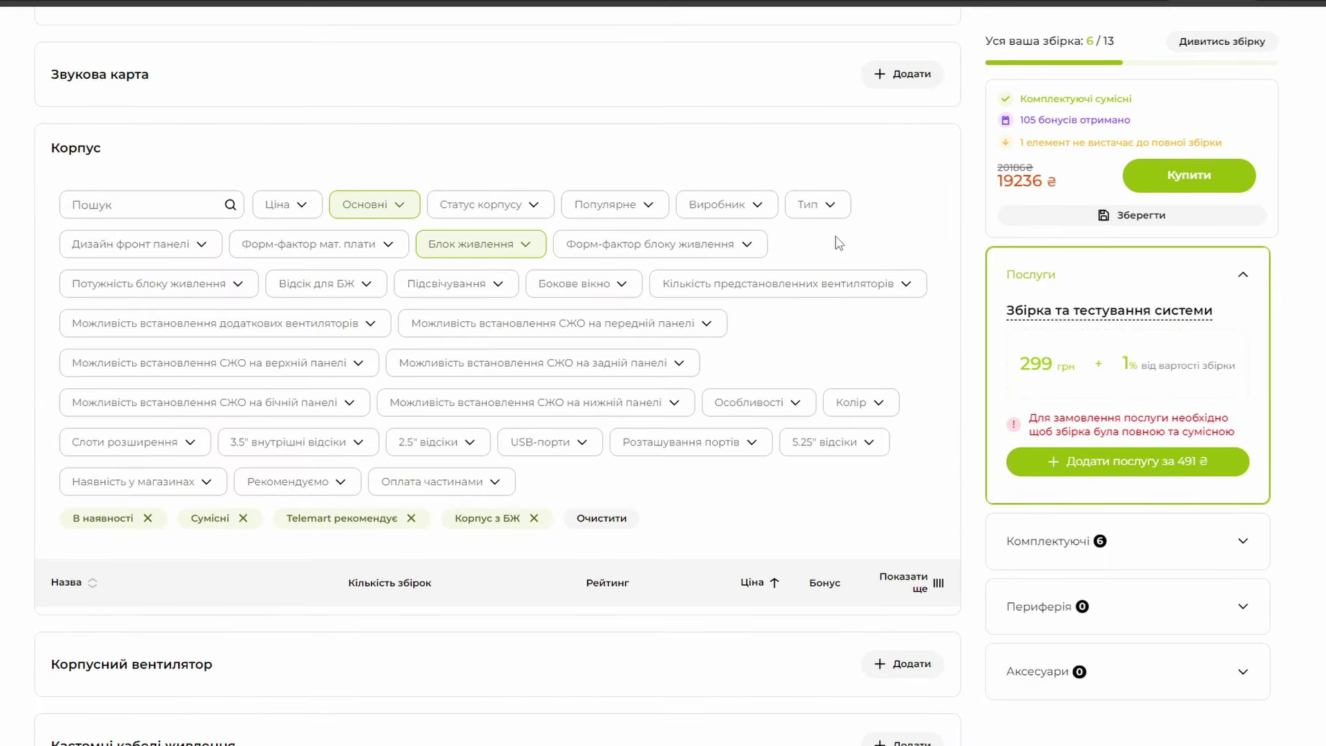
{"action": "left_click", "coordinate": [346, 280]}
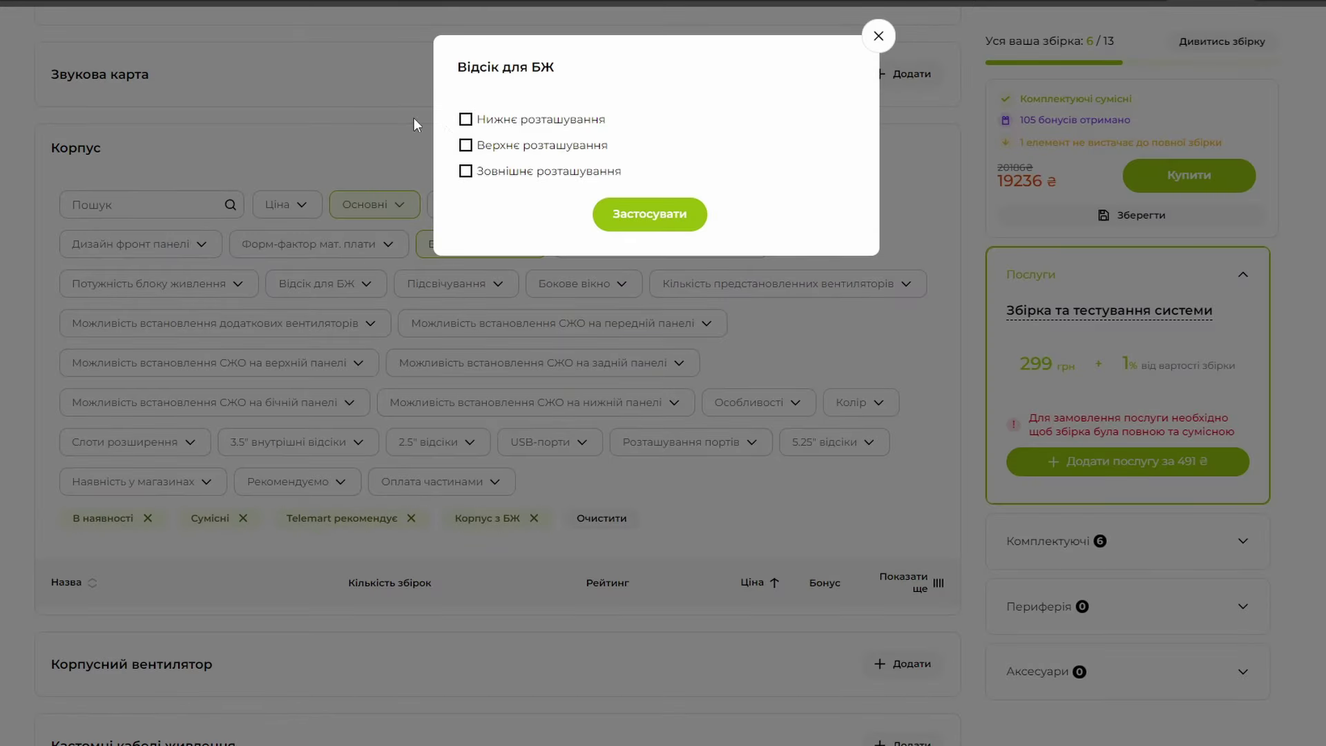
{"action": "left_click", "coordinate": [466, 120]}
{"action": "left_click", "coordinate": [646, 217]}
Step: Check the filtered case list and remove the «Корпус з БЖ» filter
{"action": "scroll", "coordinate": [626, 202], "scroll_direction": "down", "scroll_amount": 5}
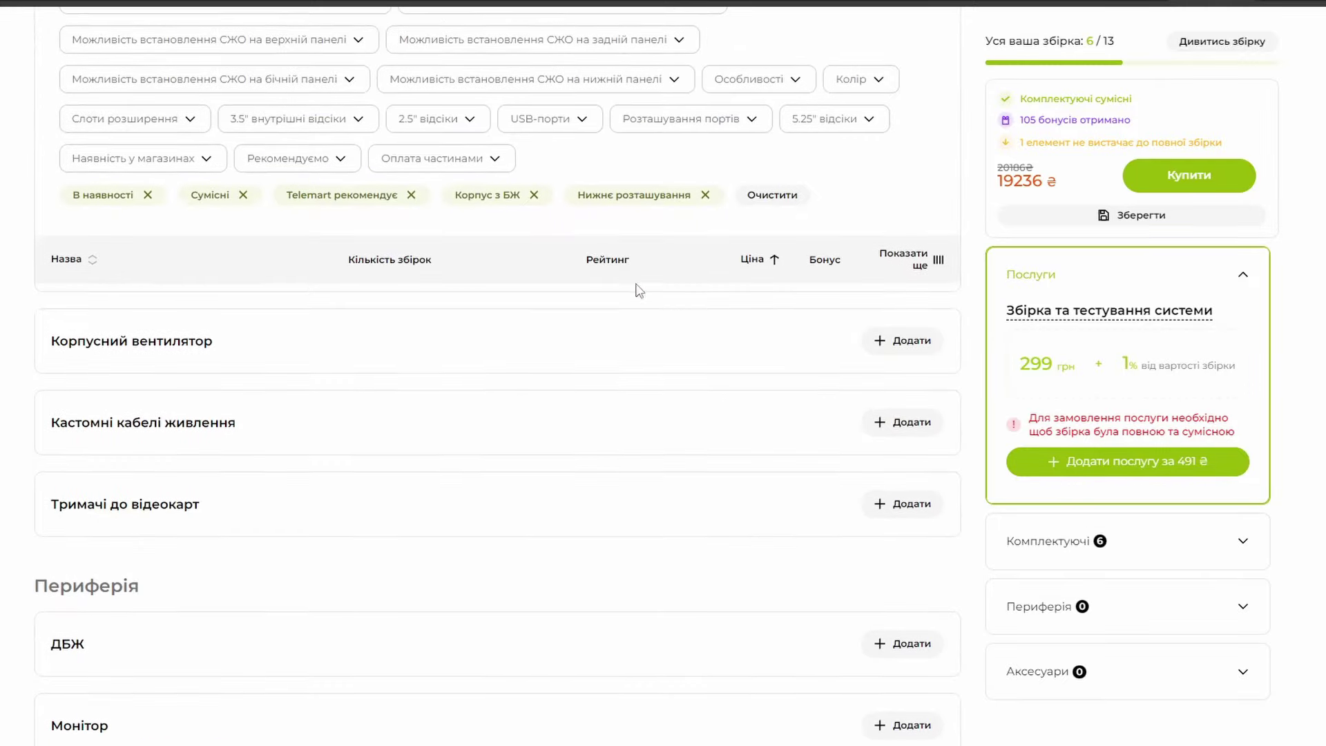
{"action": "scroll", "coordinate": [672, 308], "scroll_direction": "up", "scroll_amount": 8}
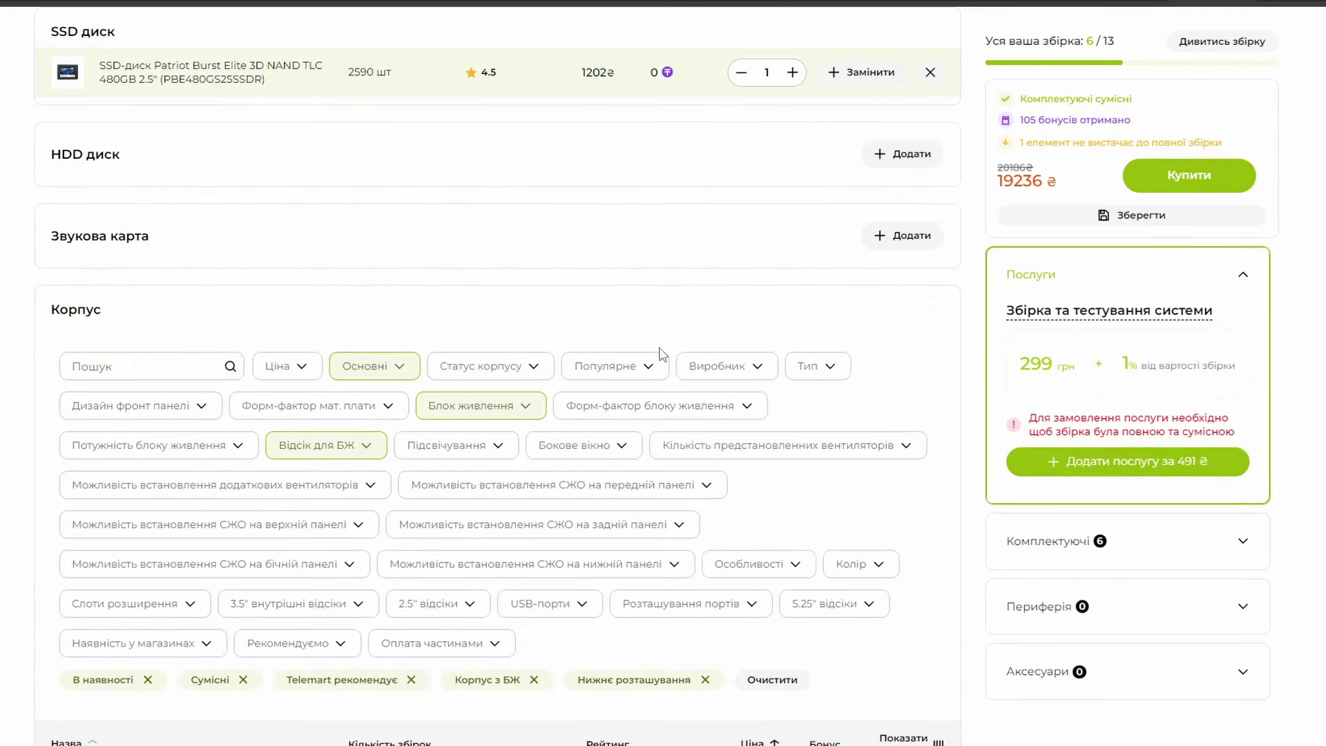
{"action": "scroll", "coordinate": [662, 363], "scroll_direction": "down", "scroll_amount": 7}
{"action": "scroll", "coordinate": [632, 338], "scroll_direction": "up", "scroll_amount": 5}
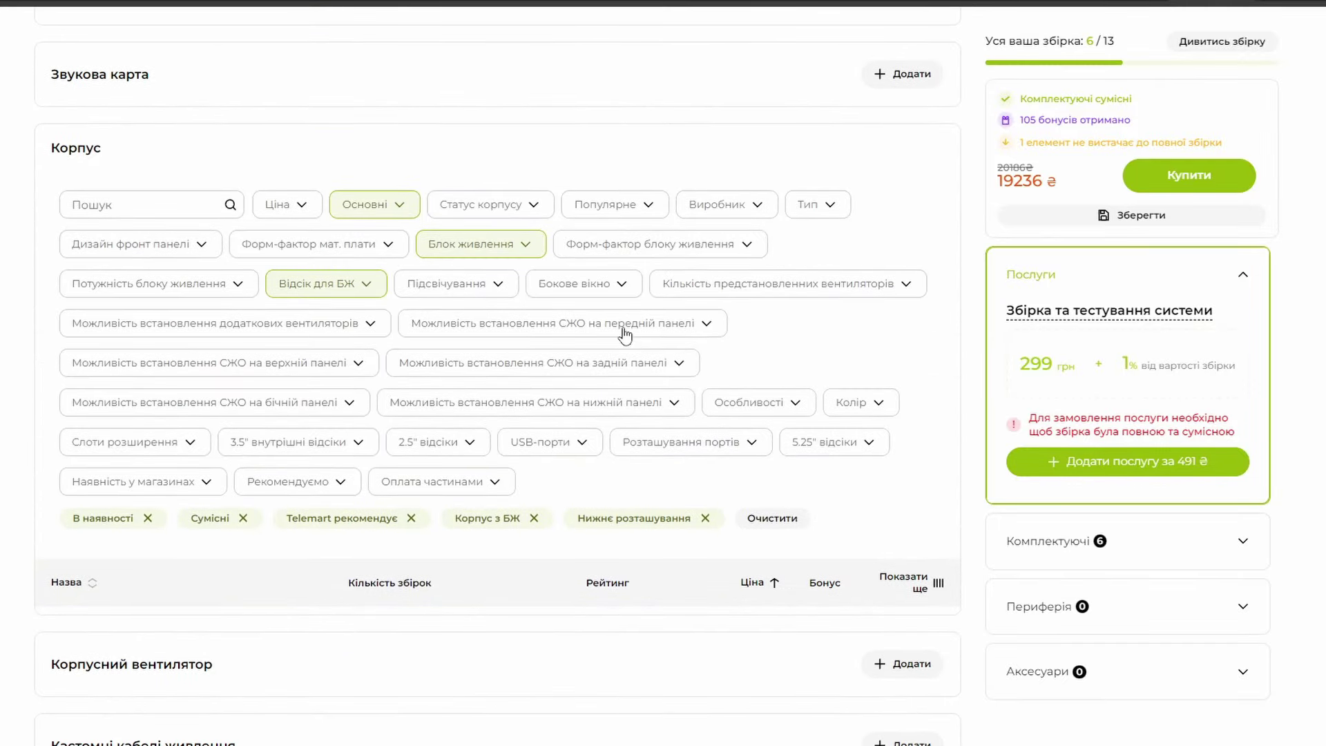
{"action": "scroll", "coordinate": [622, 329], "scroll_direction": "down", "scroll_amount": 15}
{"action": "scroll", "coordinate": [618, 345], "scroll_direction": "up", "scroll_amount": 10}
{"action": "scroll", "coordinate": [619, 392], "scroll_direction": "up", "scroll_amount": 5}
{"action": "left_click", "coordinate": [486, 243]}
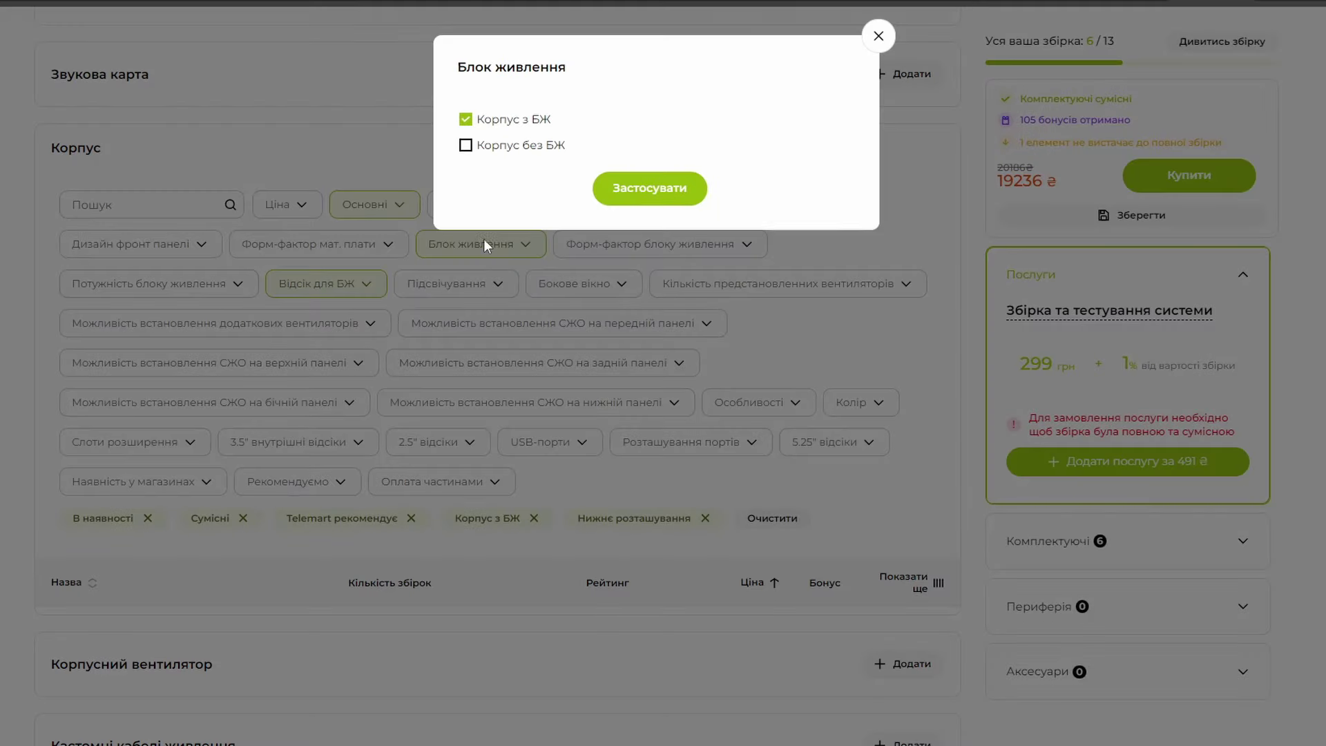
{"action": "left_click", "coordinate": [465, 119]}
{"action": "left_click", "coordinate": [639, 195]}
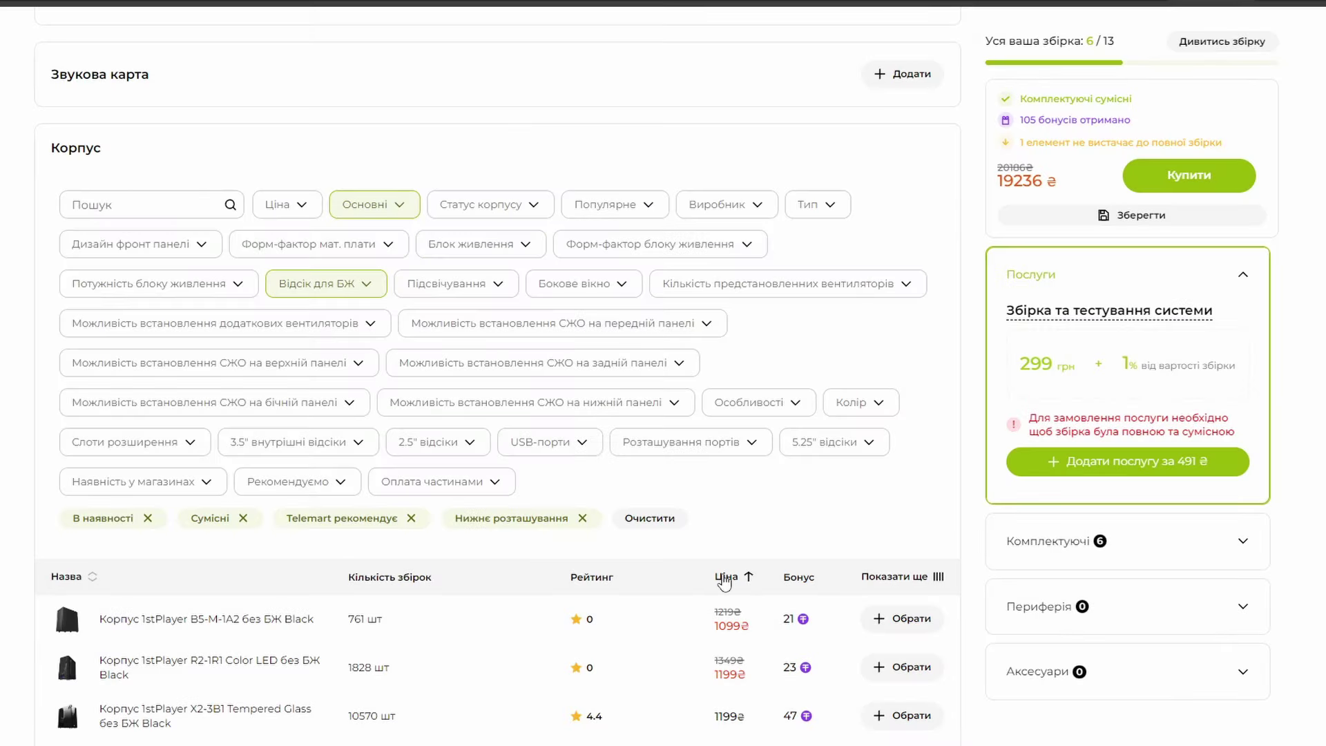
Step: Look through the product photos of the 1stPlayer B5-M-1A2 case and close its details
{"action": "left_click", "coordinate": [67, 625]}
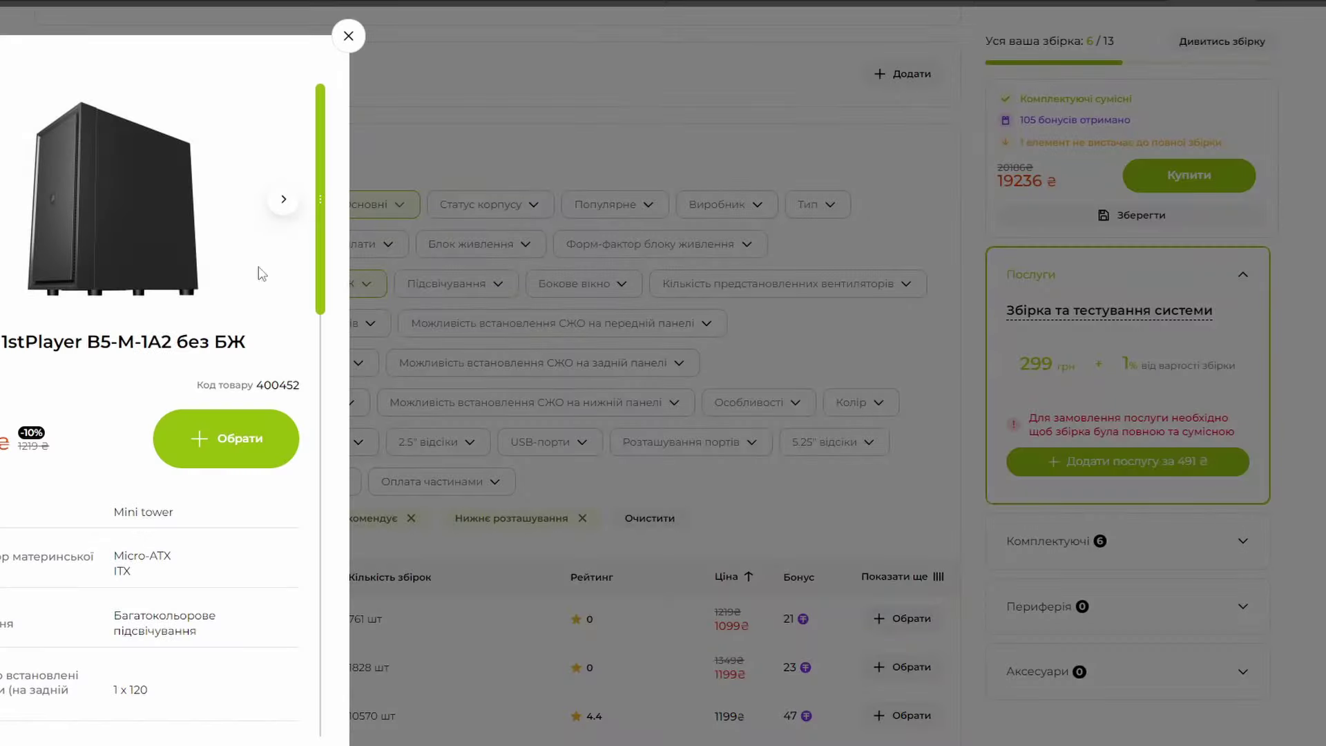
{"action": "left_click", "coordinate": [283, 200]}
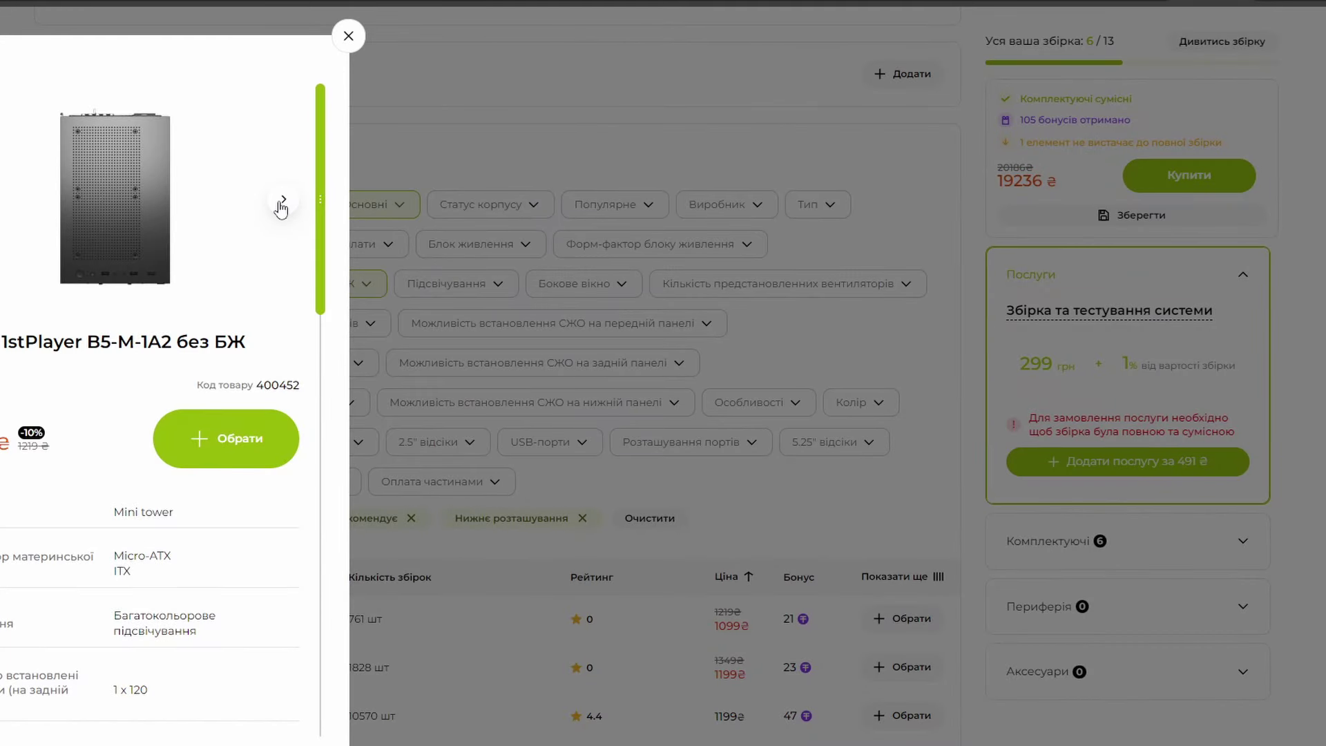
{"action": "left_click", "coordinate": [284, 201]}
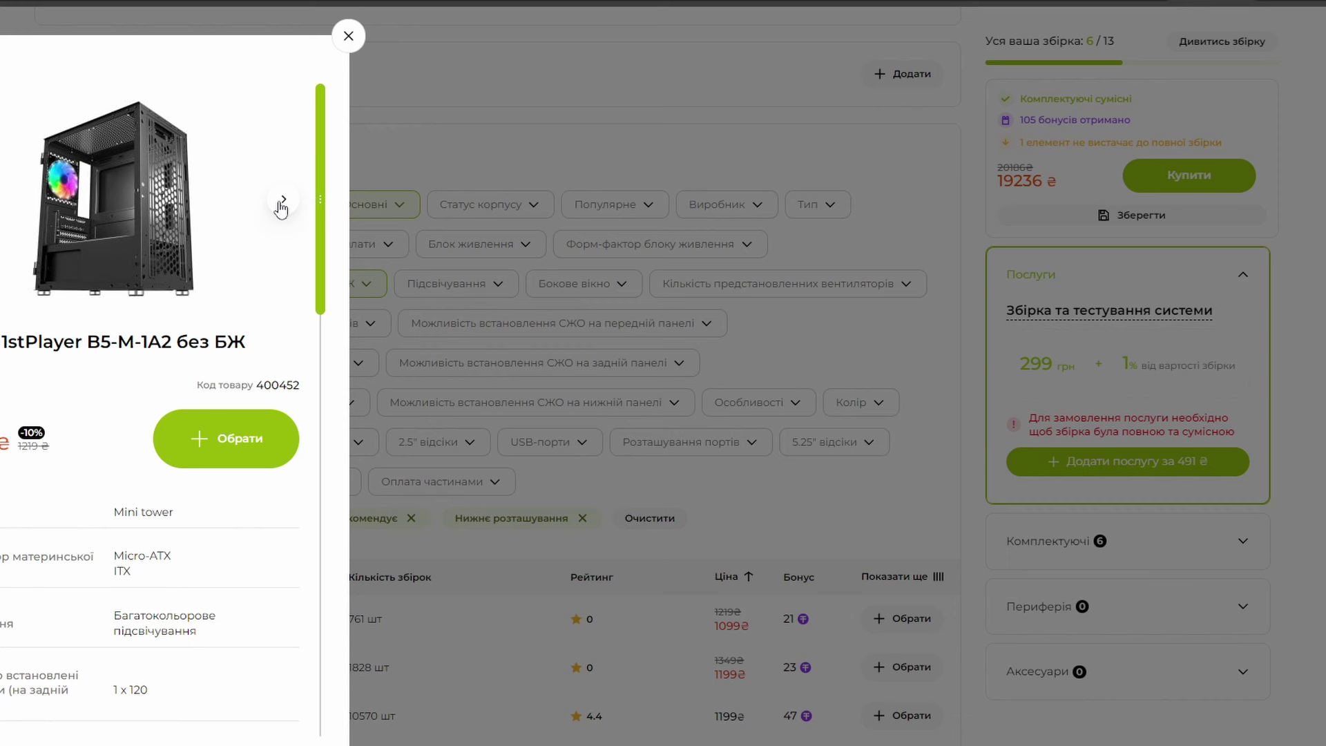
{"action": "left_click", "coordinate": [283, 202]}
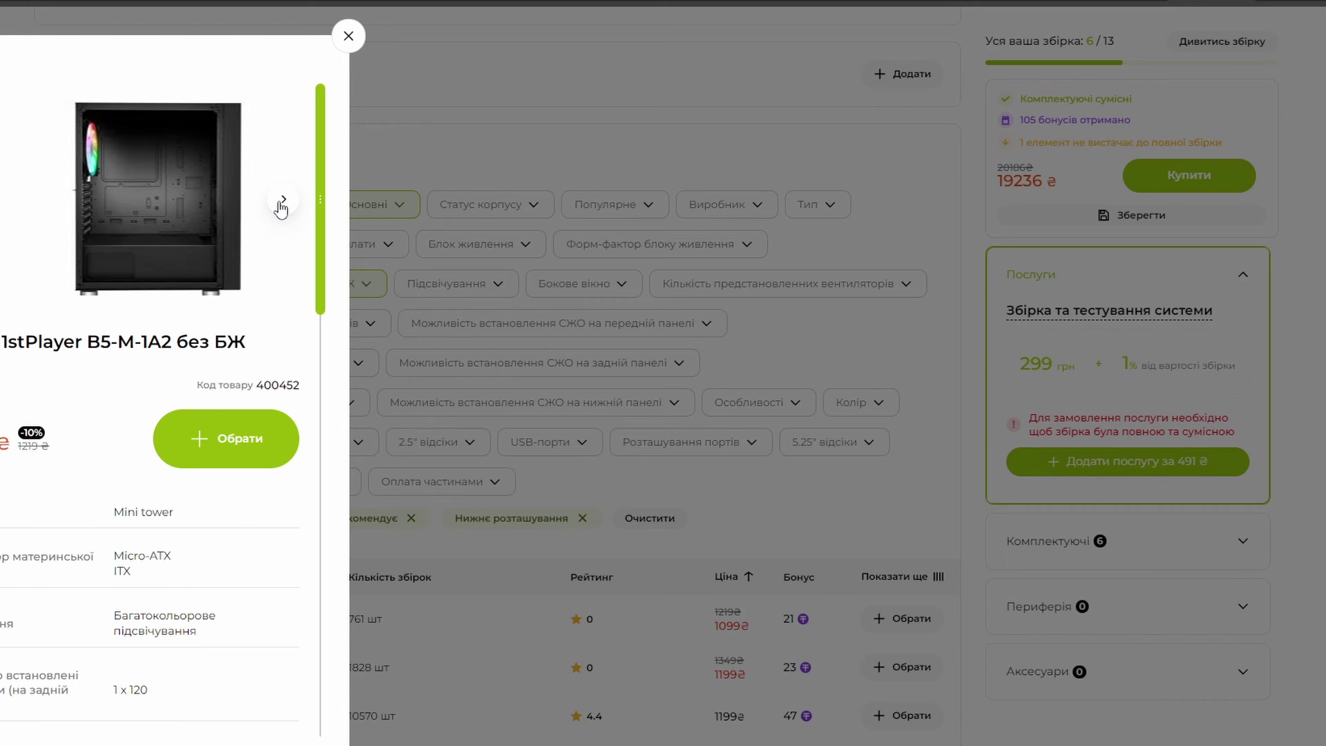
{"action": "left_click", "coordinate": [280, 207]}
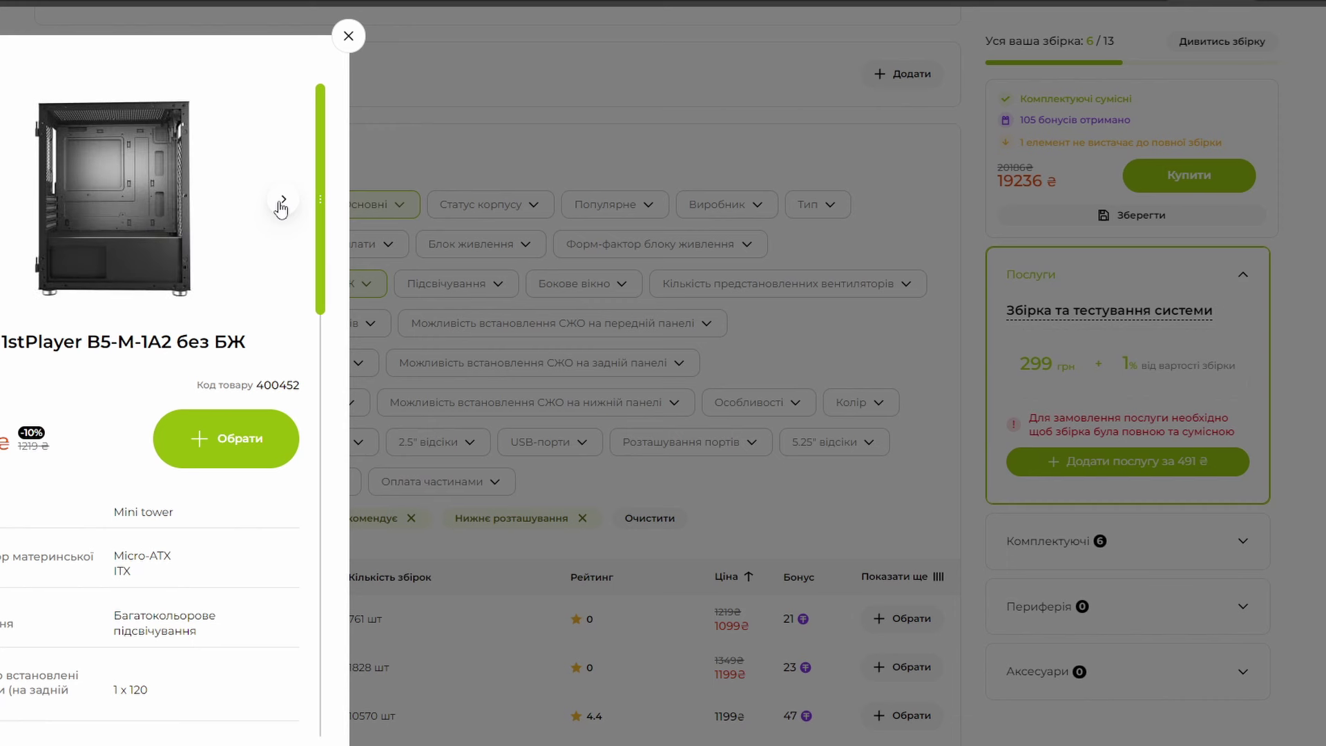
{"action": "left_click", "coordinate": [275, 210]}
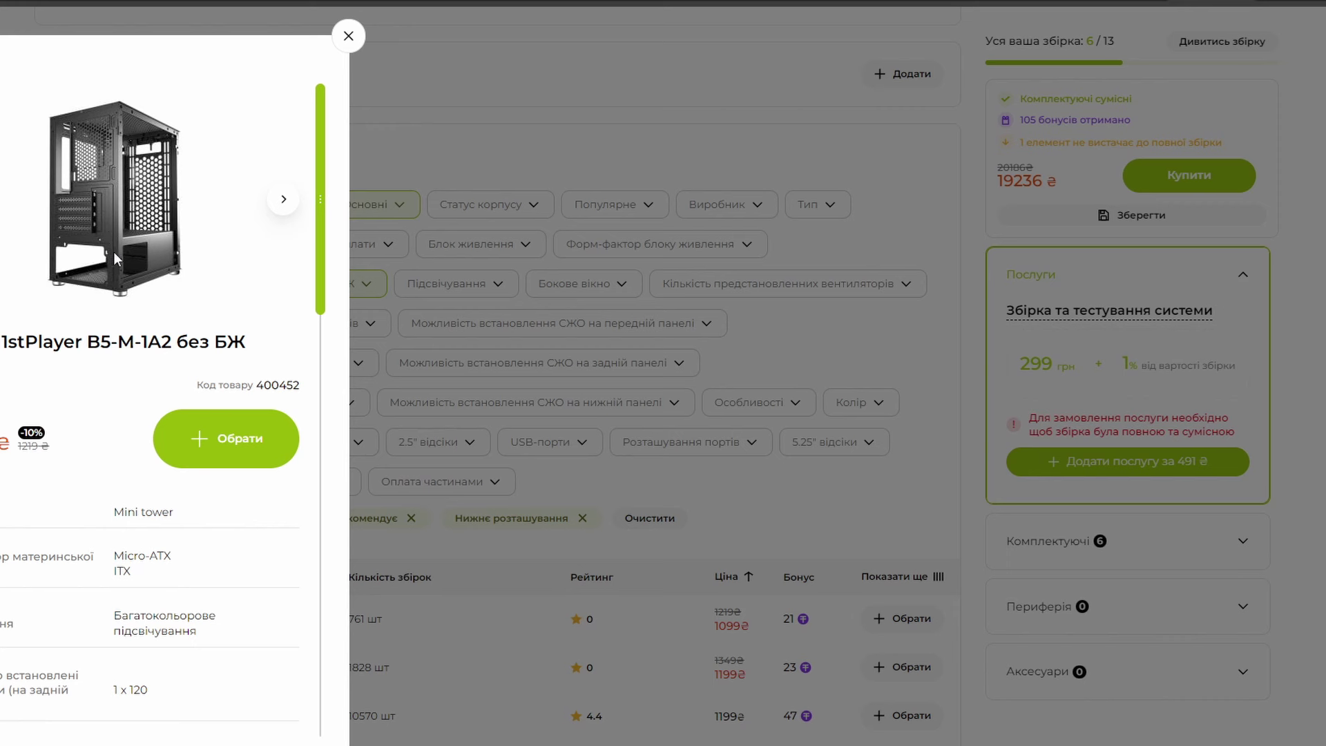
{"action": "left_click", "coordinate": [281, 205]}
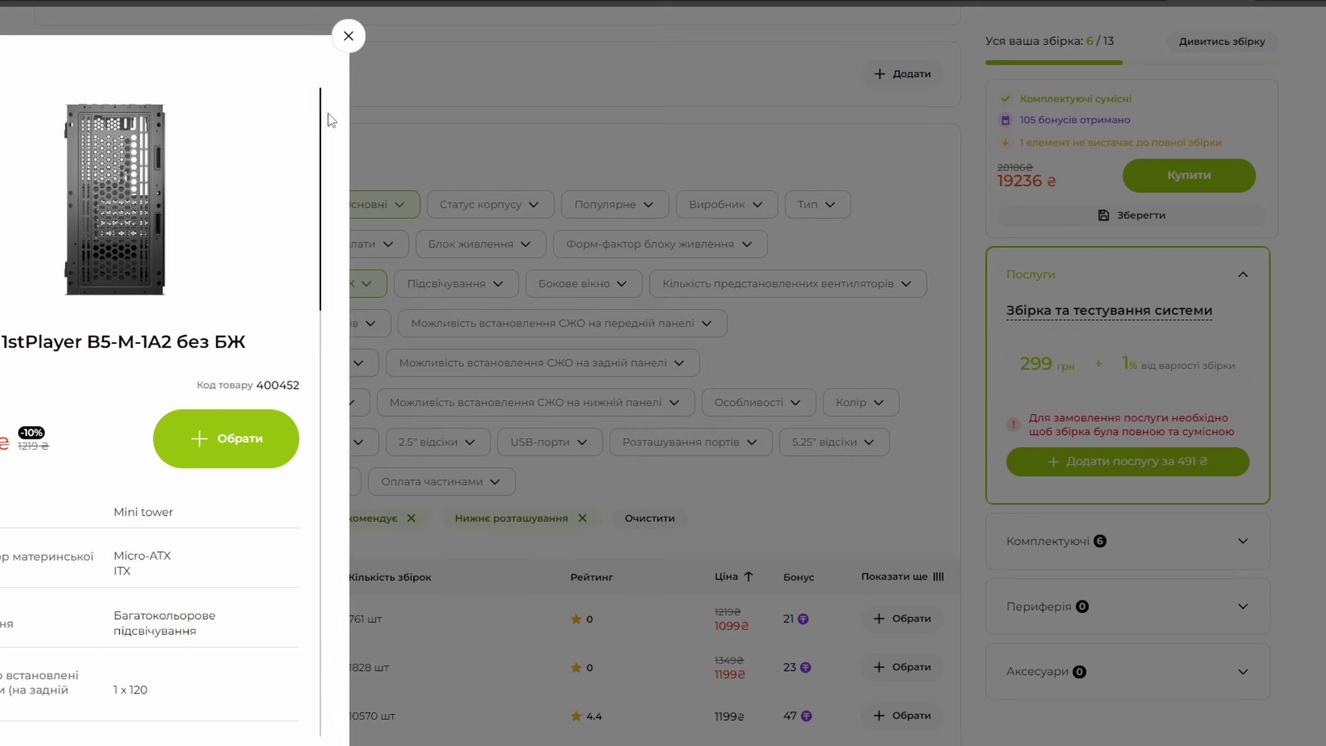
{"action": "left_click", "coordinate": [348, 36]}
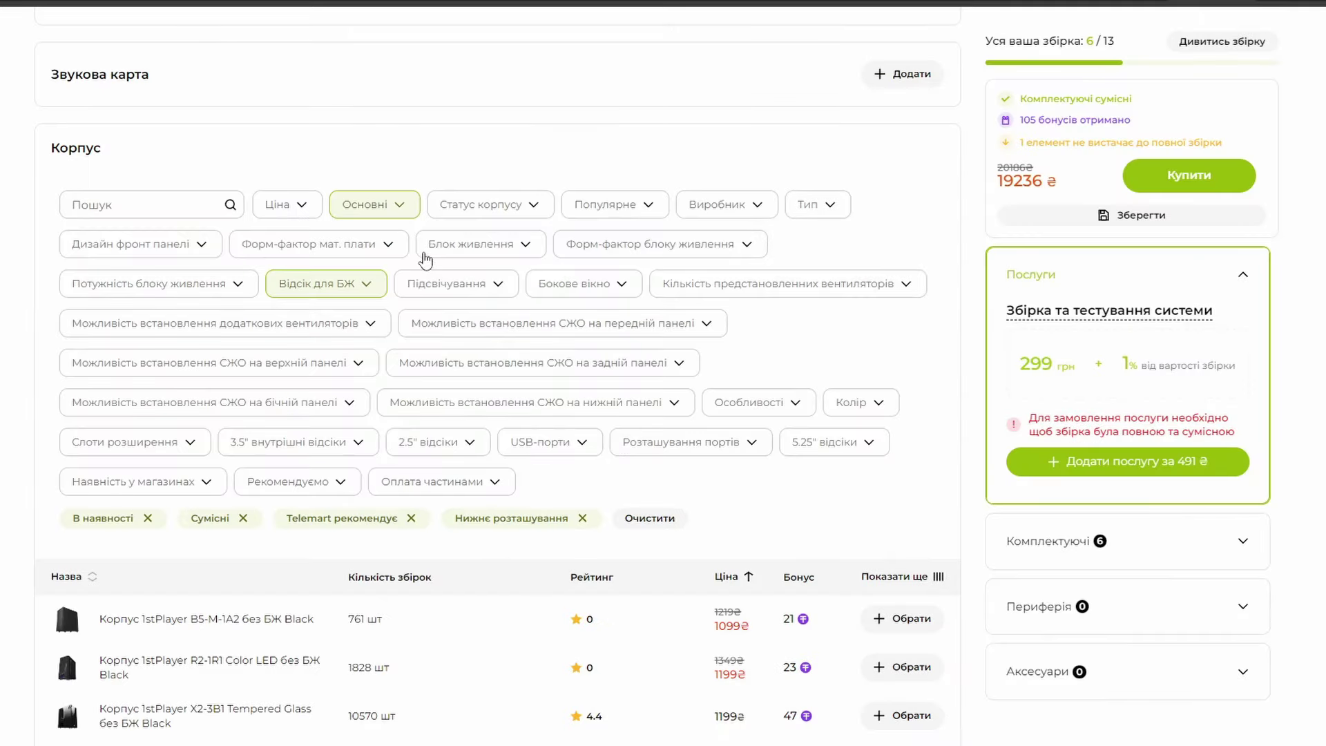
Step: Examine the photos and specifications of the 1stPlayer R2-1R1 Color LED case, closing its details when done
{"action": "scroll", "coordinate": [410, 253], "scroll_direction": "down", "scroll_amount": 1}
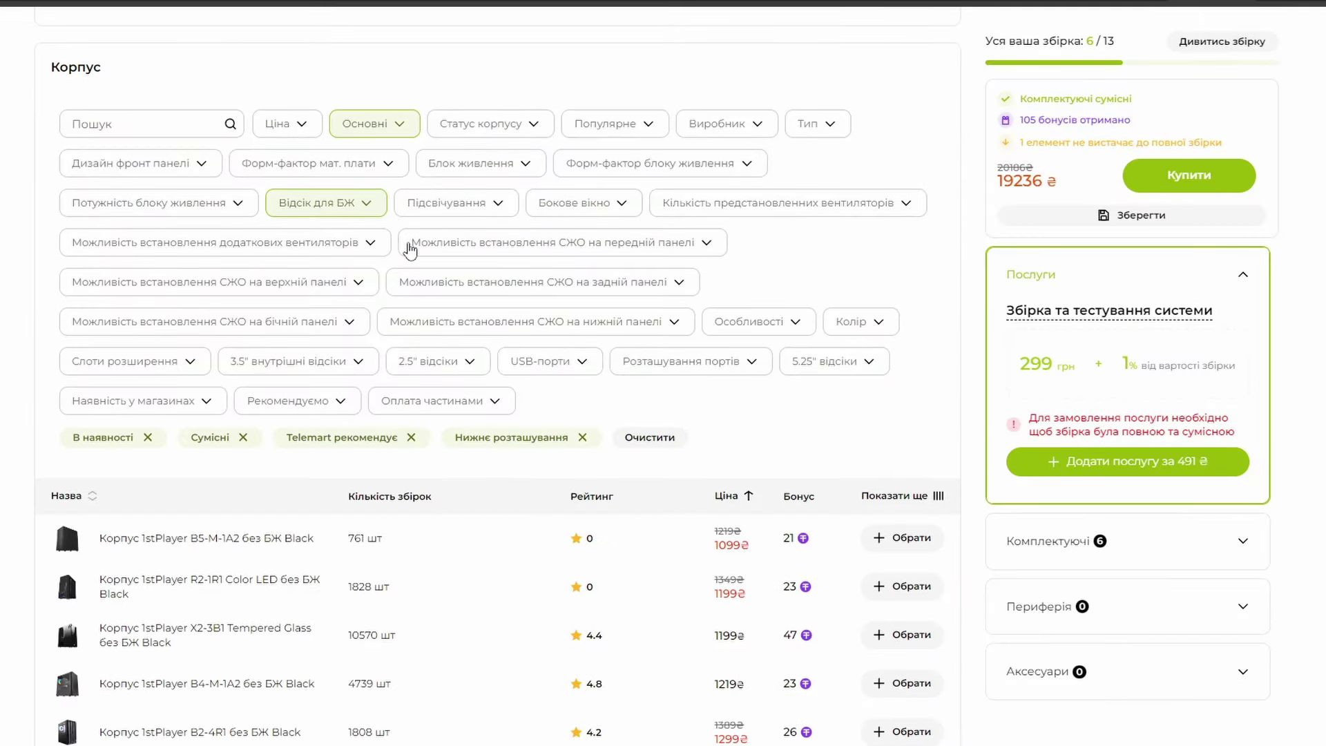
{"action": "scroll", "coordinate": [409, 253], "scroll_direction": "down", "scroll_amount": 1}
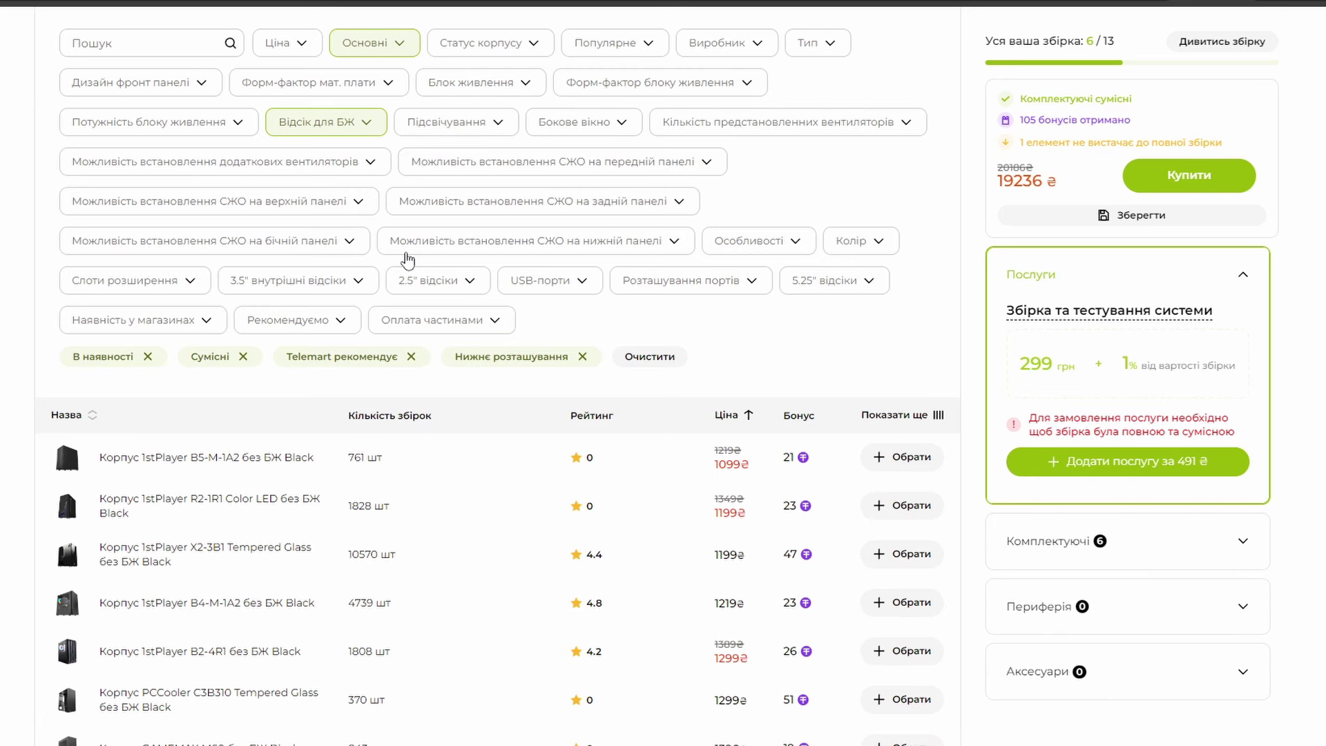
{"action": "scroll", "coordinate": [405, 255], "scroll_direction": "down", "scroll_amount": 1}
{"action": "scroll", "coordinate": [403, 253], "scroll_direction": "down", "scroll_amount": 1}
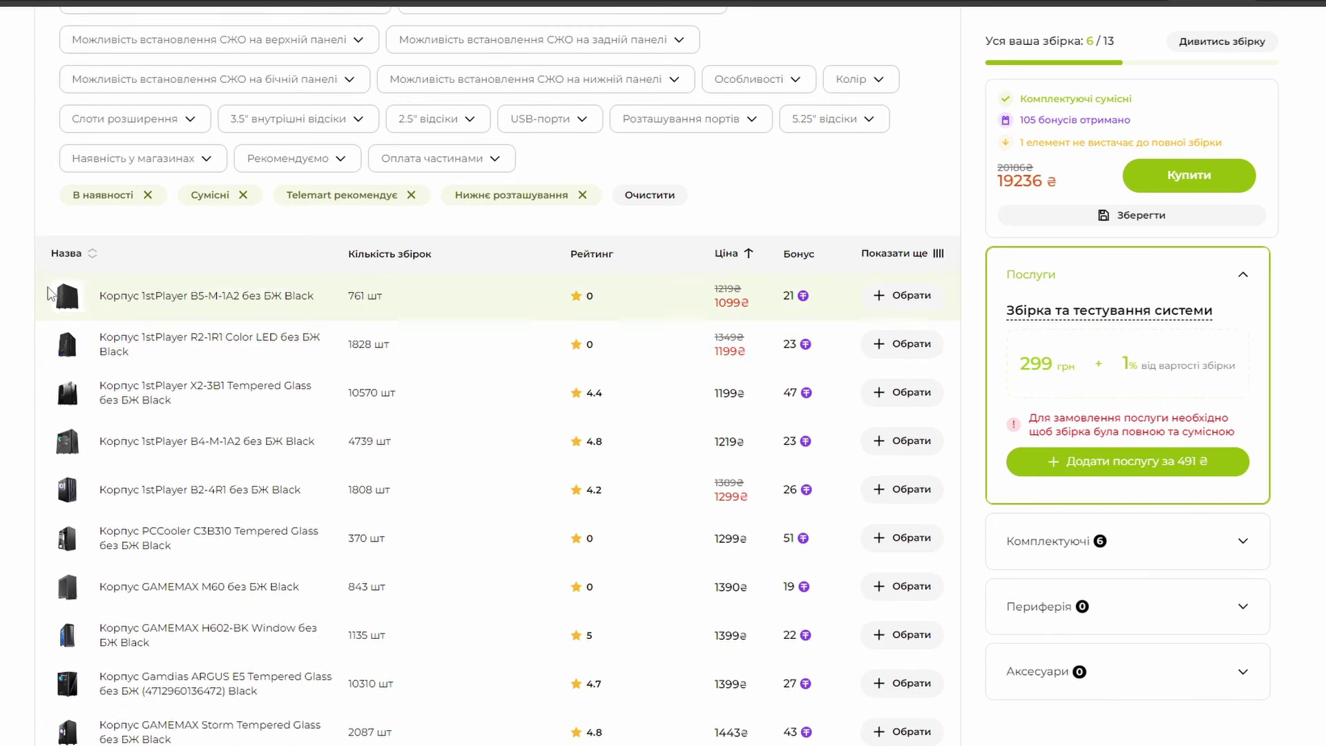
{"action": "left_click", "coordinate": [68, 350]}
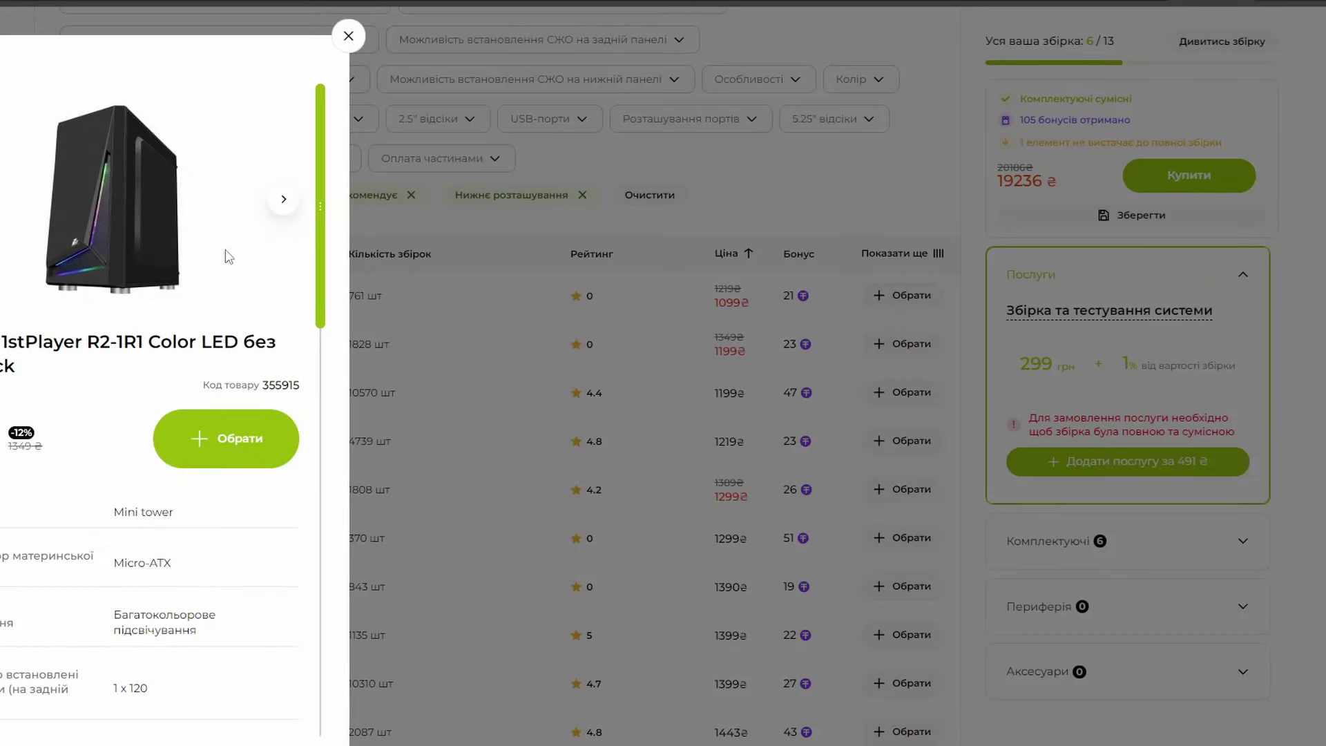
{"action": "left_click", "coordinate": [284, 199]}
{"action": "left_click", "coordinate": [284, 200]}
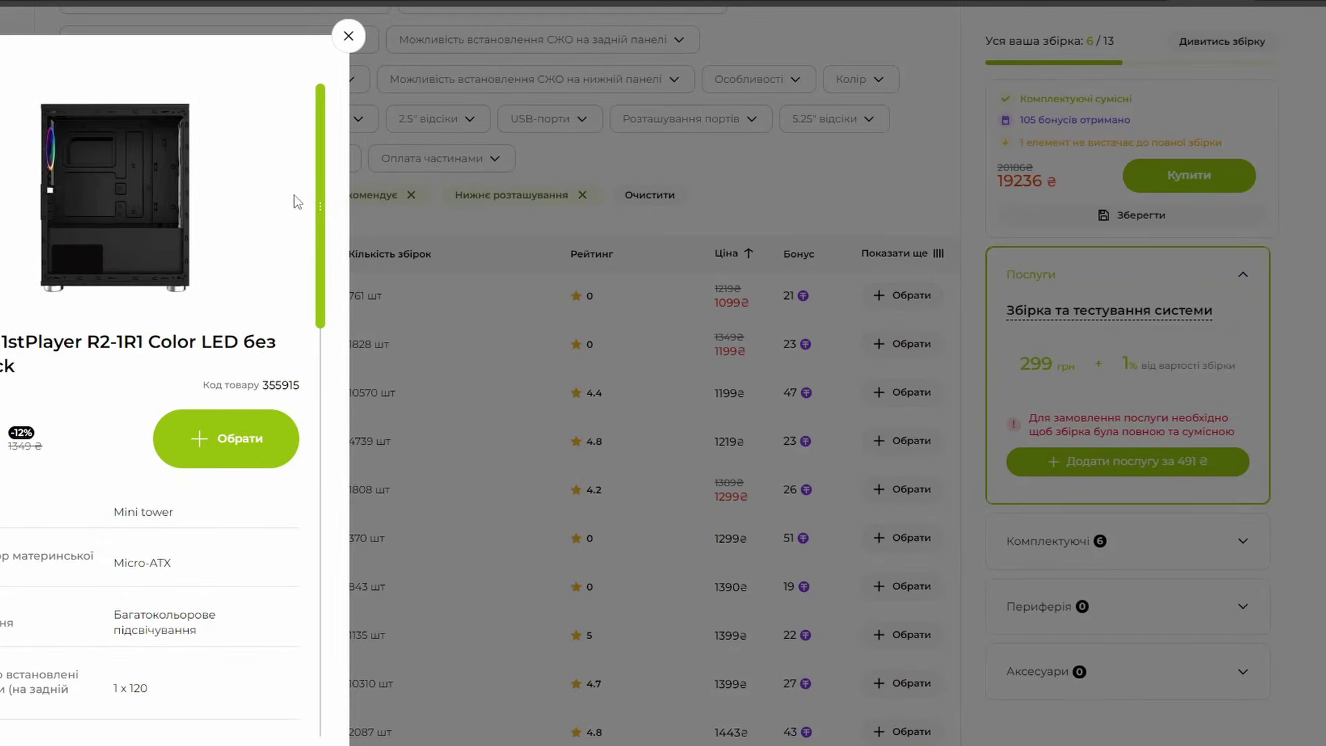
{"action": "scroll", "coordinate": [285, 207], "scroll_direction": "down", "scroll_amount": 2}
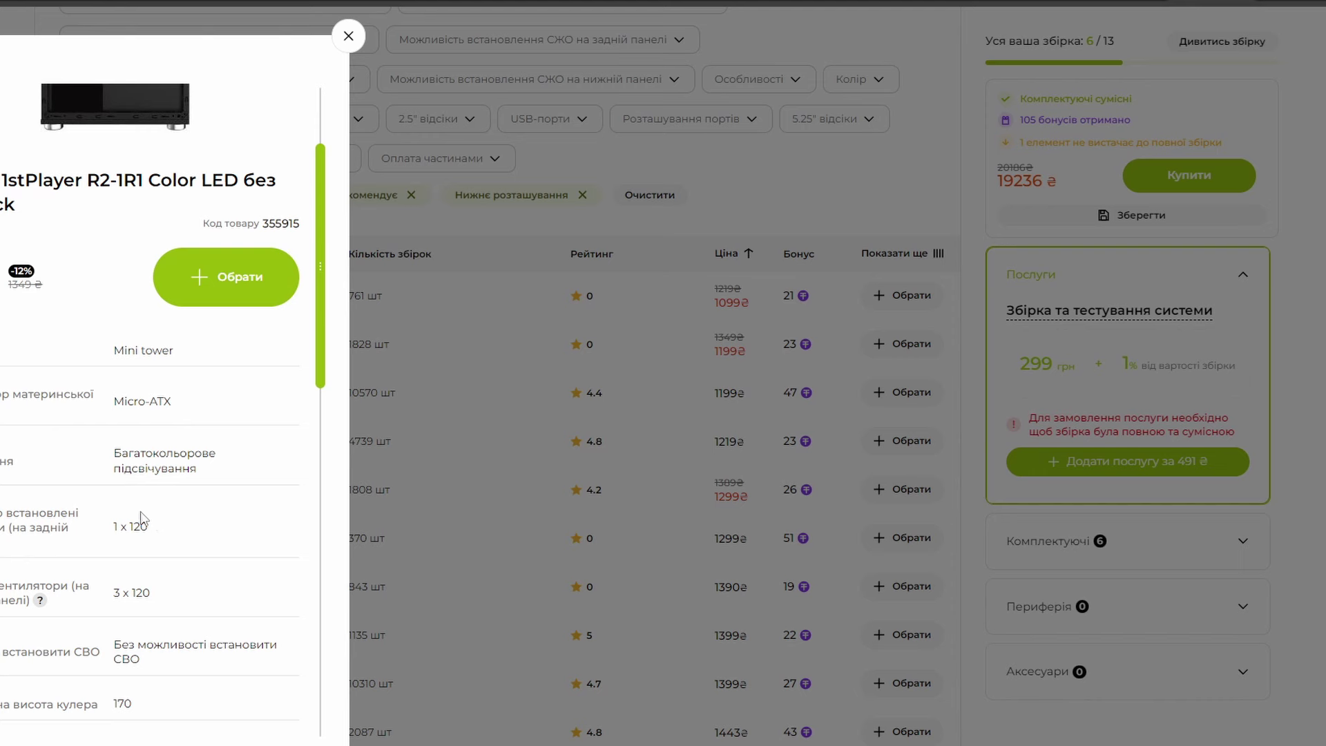
{"action": "left_click", "coordinate": [348, 35]}
Step: Page forward through the price-sorted case list to the models priced from 1799 ₴
{"action": "scroll", "coordinate": [506, 308], "scroll_direction": "down", "scroll_amount": 2}
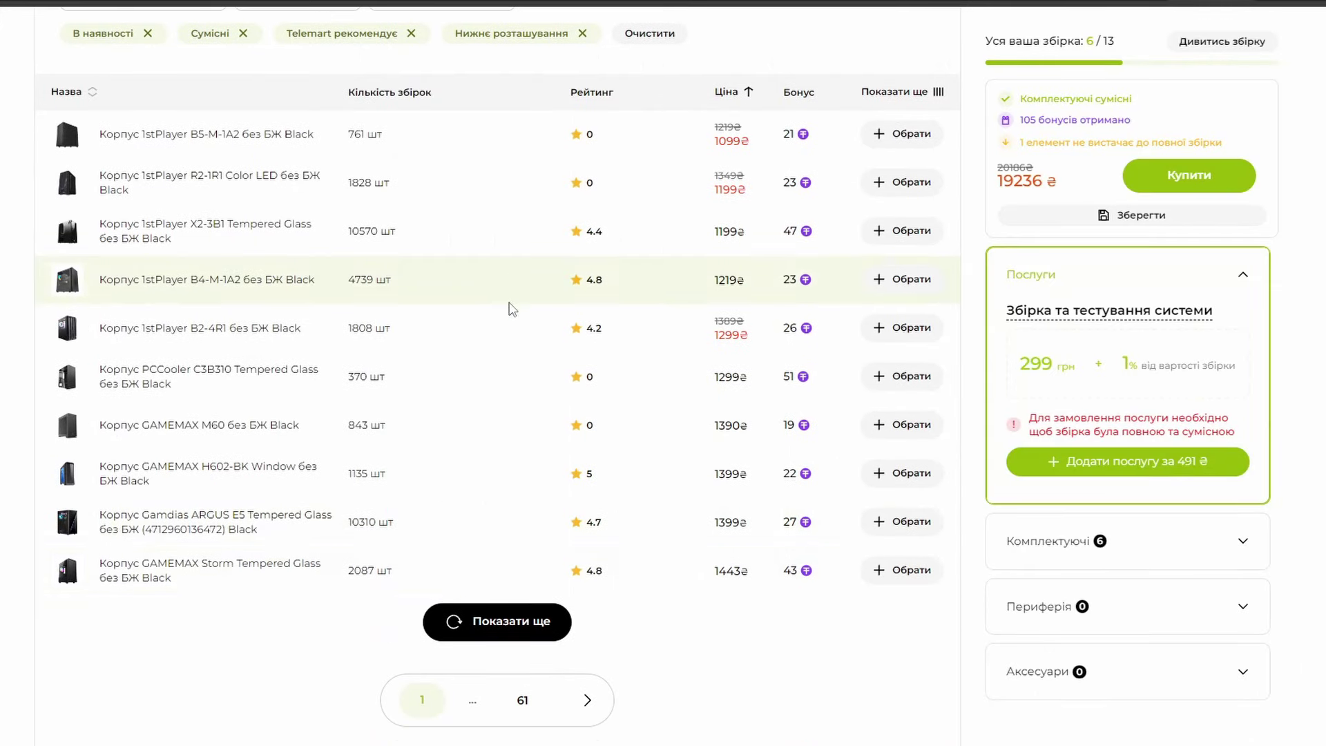
{"action": "left_click", "coordinate": [587, 700]}
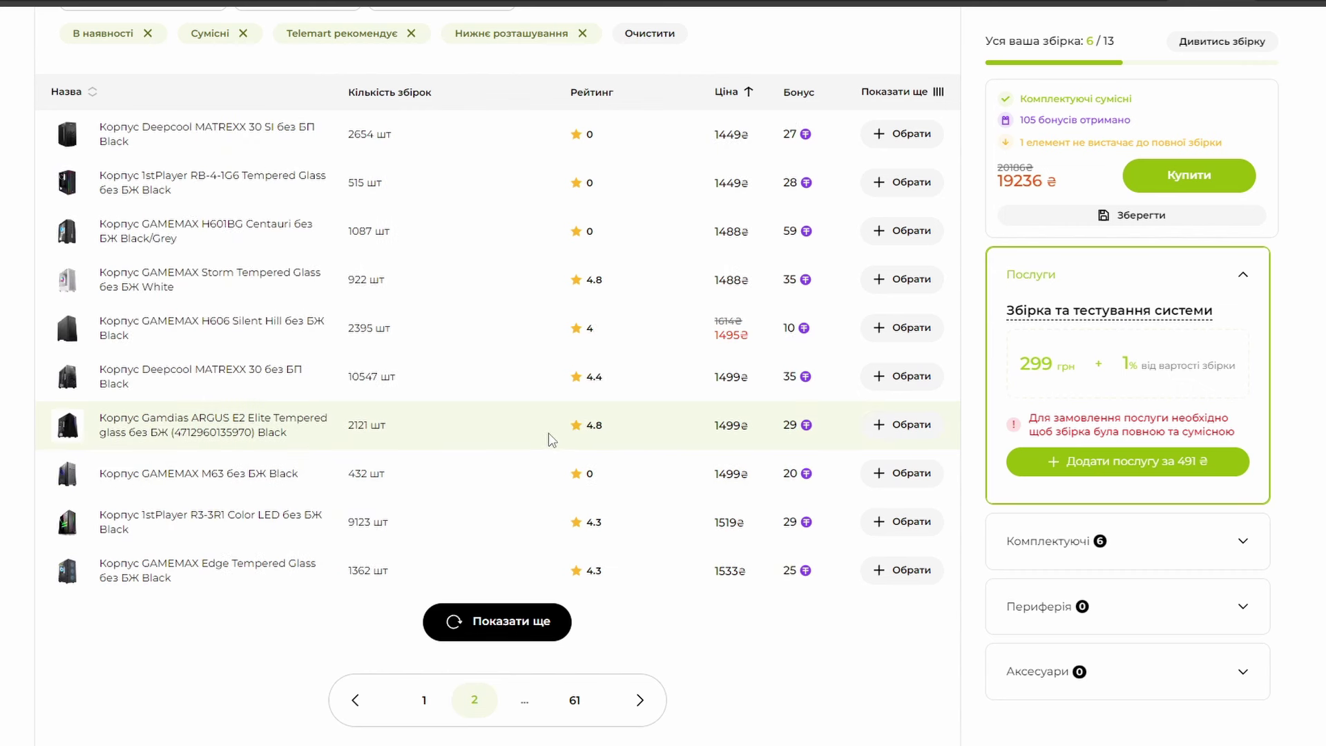
{"action": "left_click", "coordinate": [639, 701]}
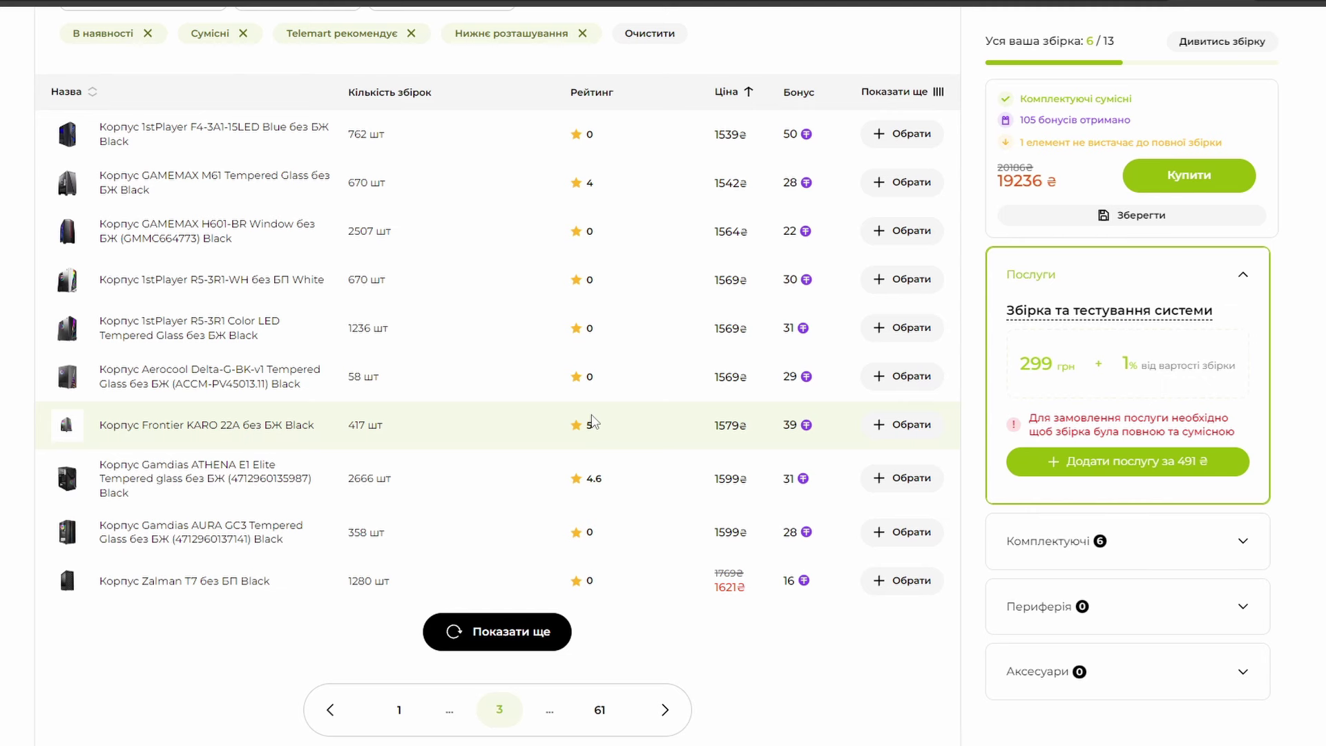
{"action": "left_click", "coordinate": [667, 712]}
{"action": "left_click", "coordinate": [665, 712]}
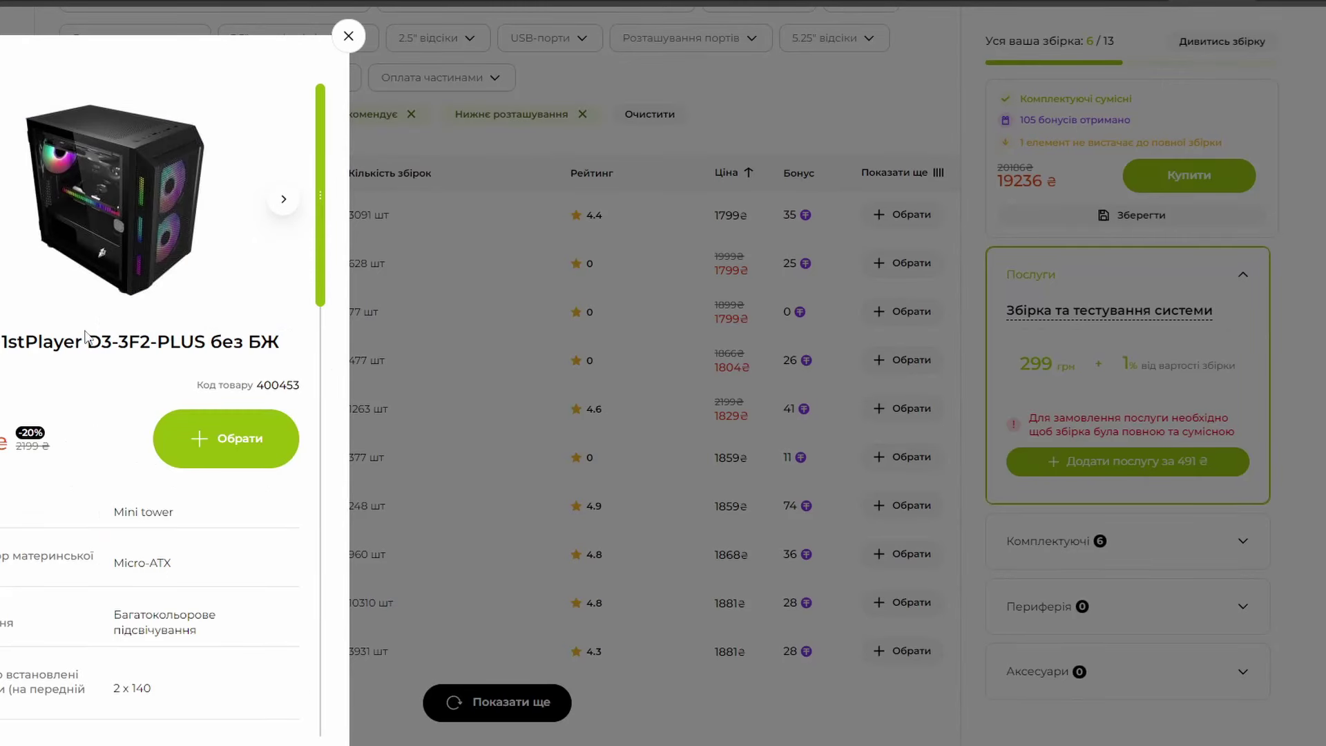
Step: Look through the photos of the 1stPlayer D3-3F2-PLUS case in black and add it to the build
{"action": "left_click", "coordinate": [276, 201]}
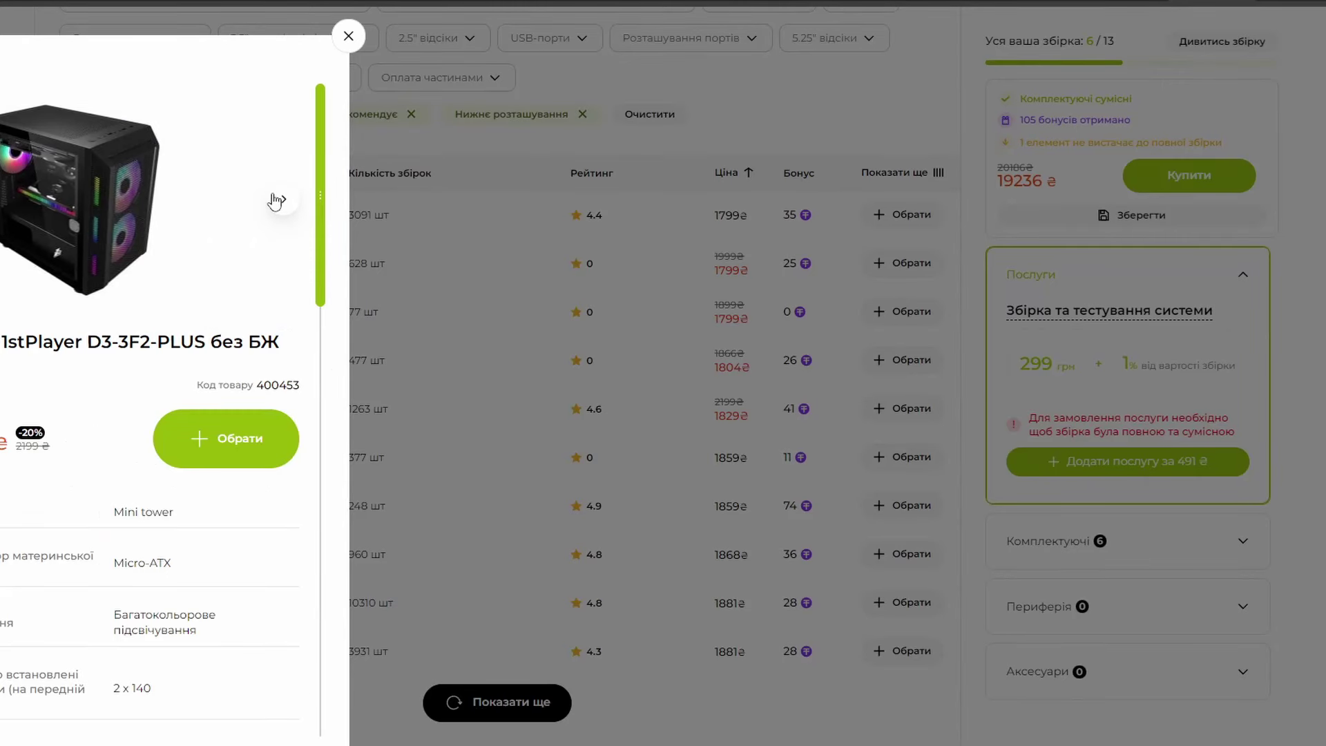
{"action": "left_click", "coordinate": [276, 200]}
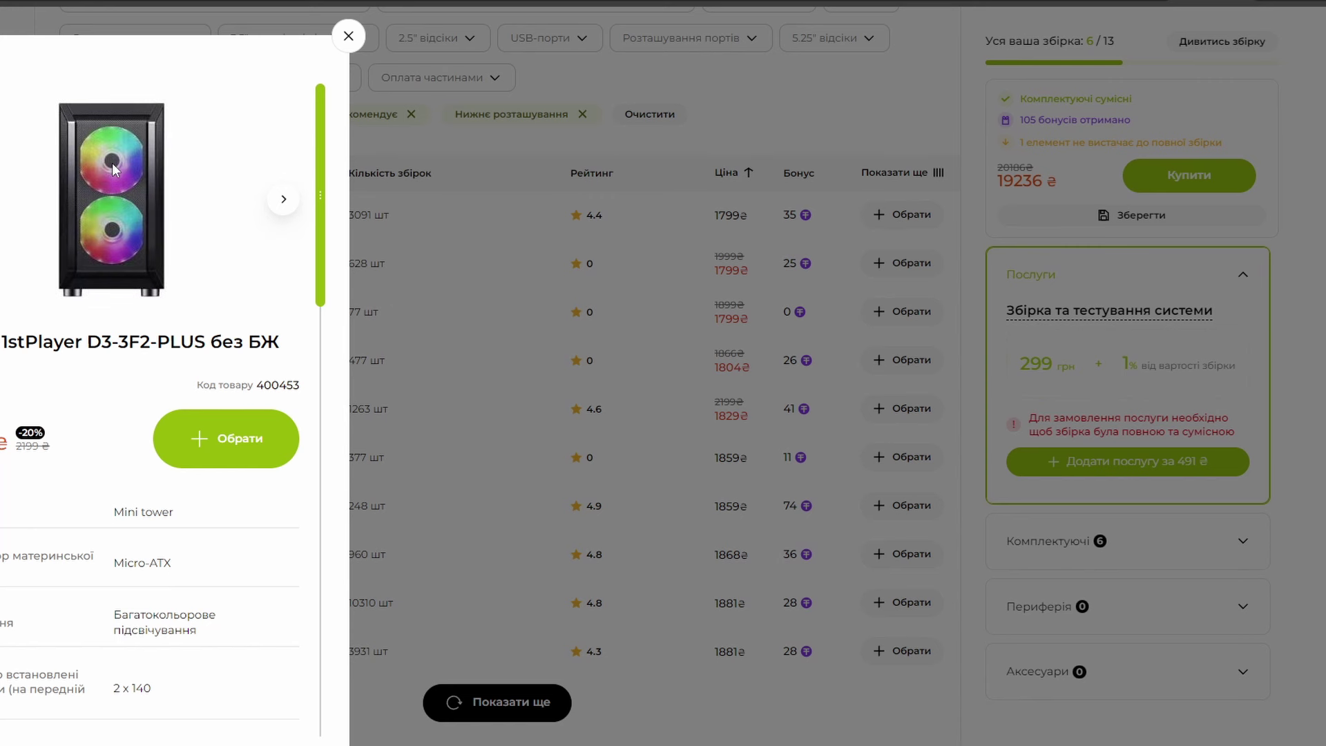
{"action": "left_click", "coordinate": [286, 203]}
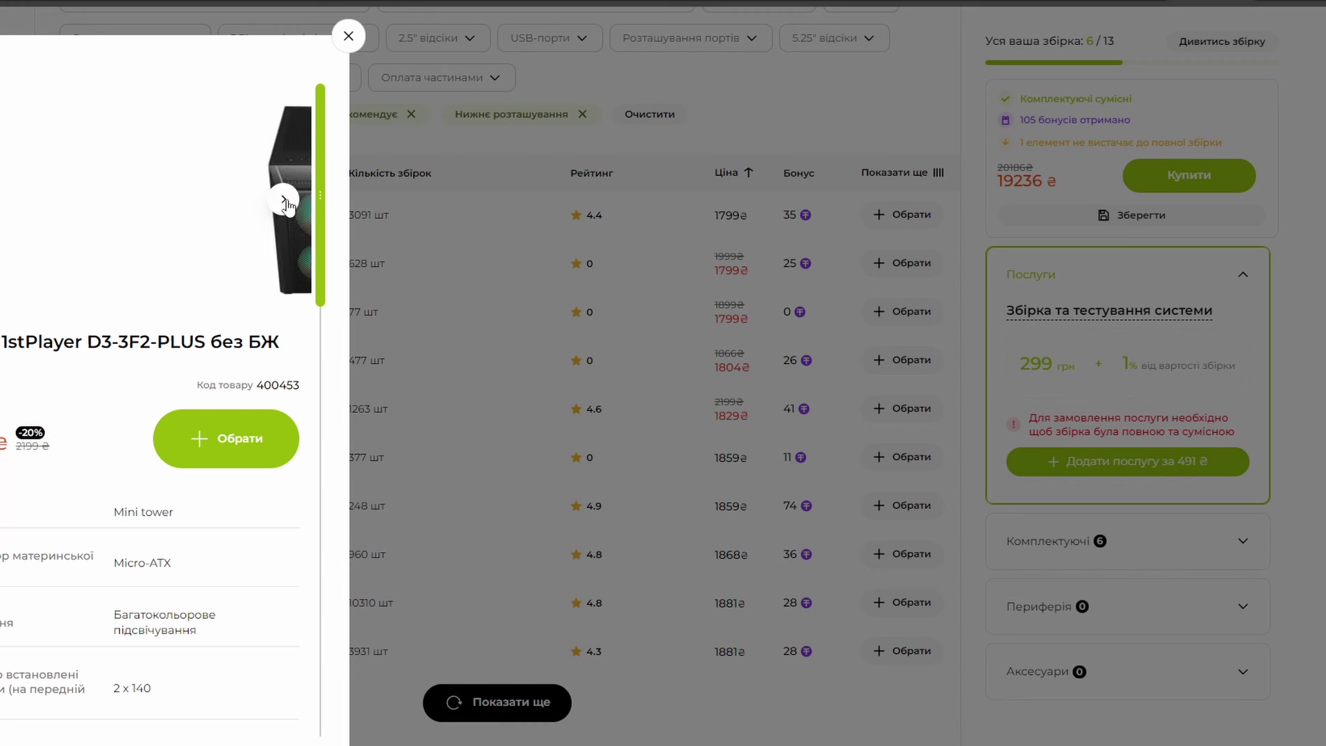
{"action": "left_click", "coordinate": [288, 205]}
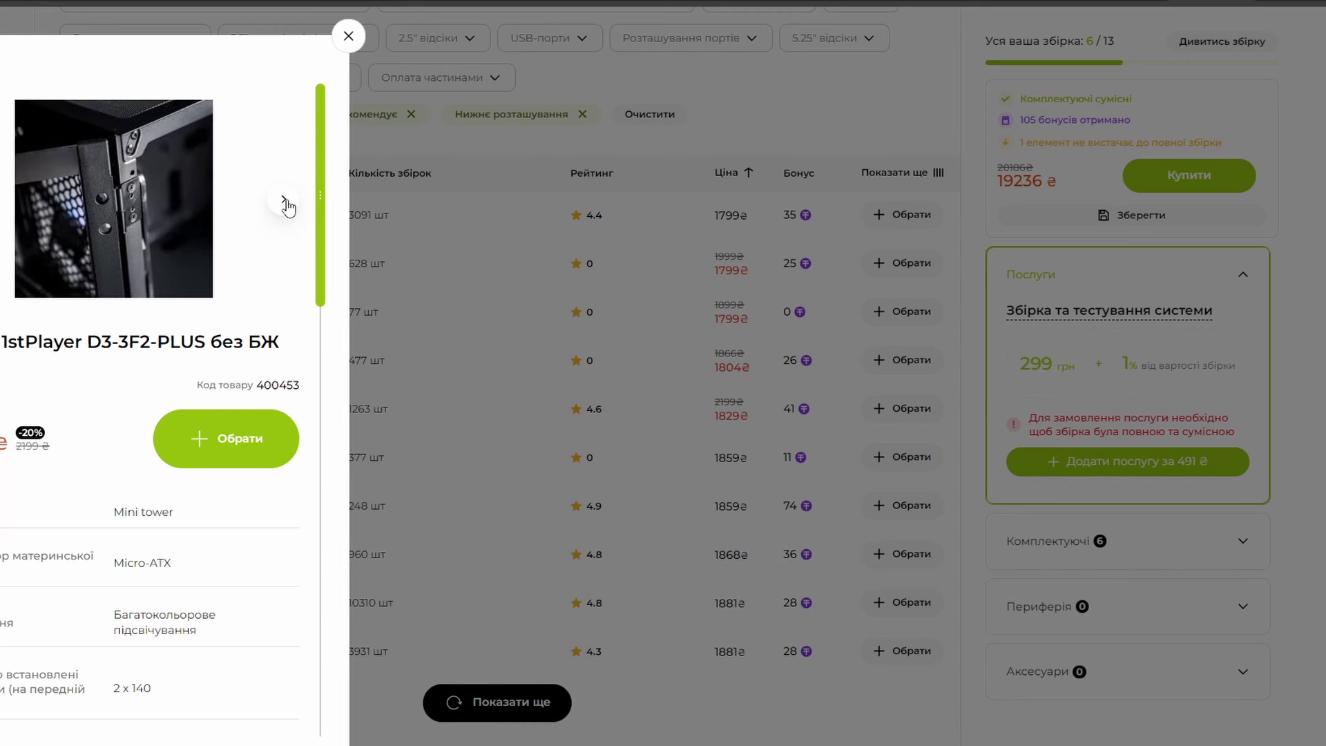
{"action": "left_click", "coordinate": [287, 206]}
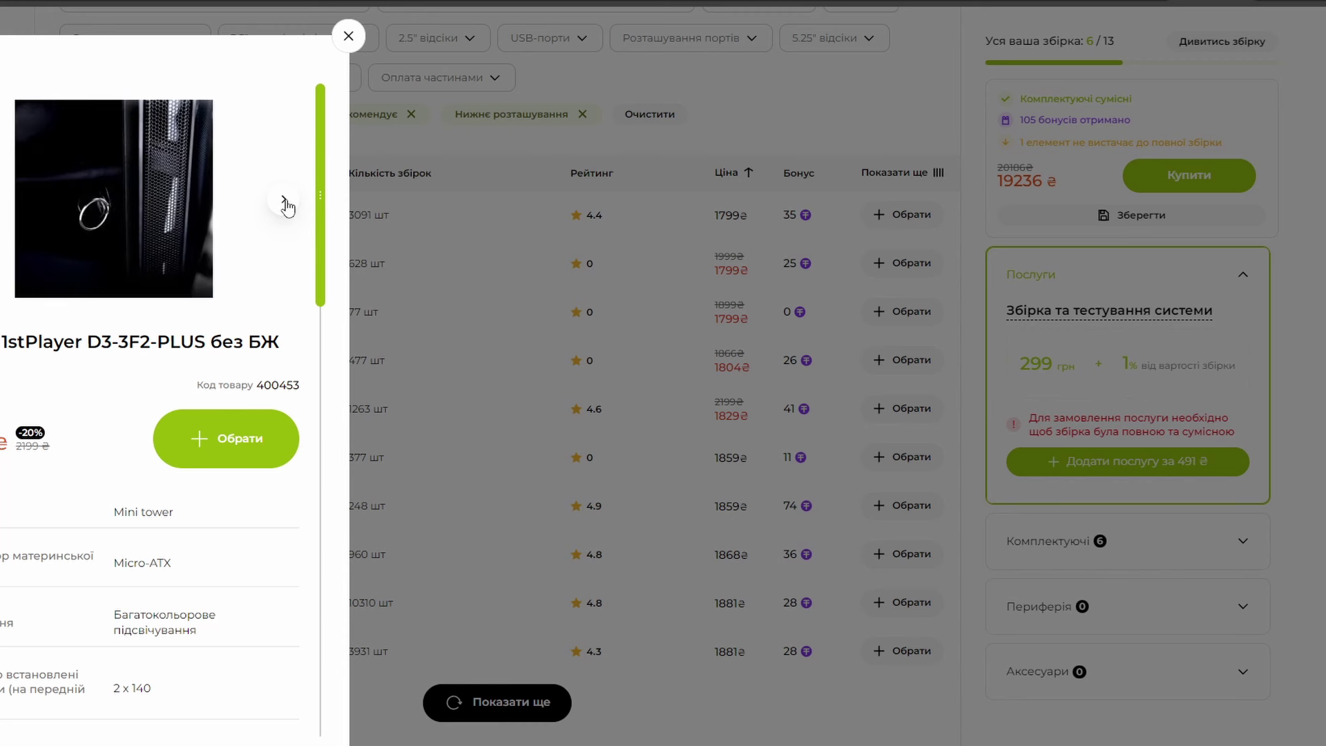
{"action": "left_click", "coordinate": [287, 206]}
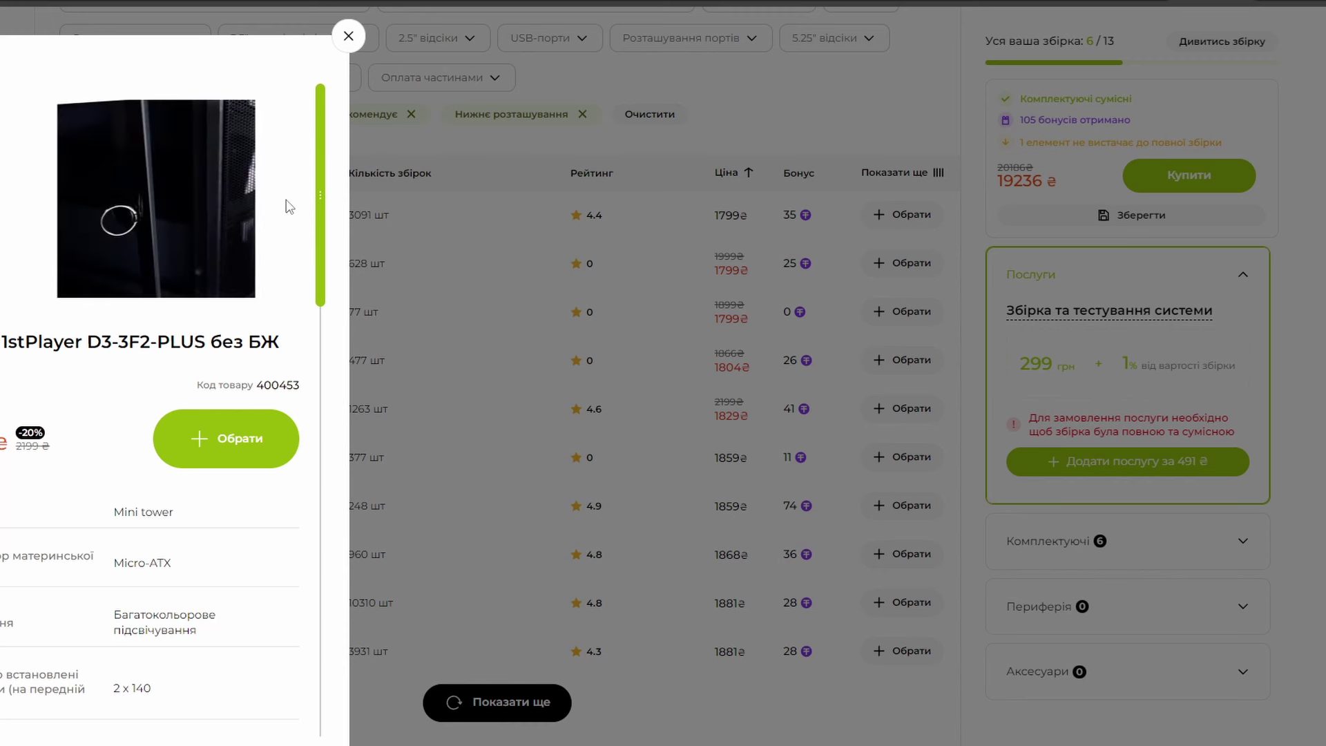
{"action": "left_click", "coordinate": [349, 36]}
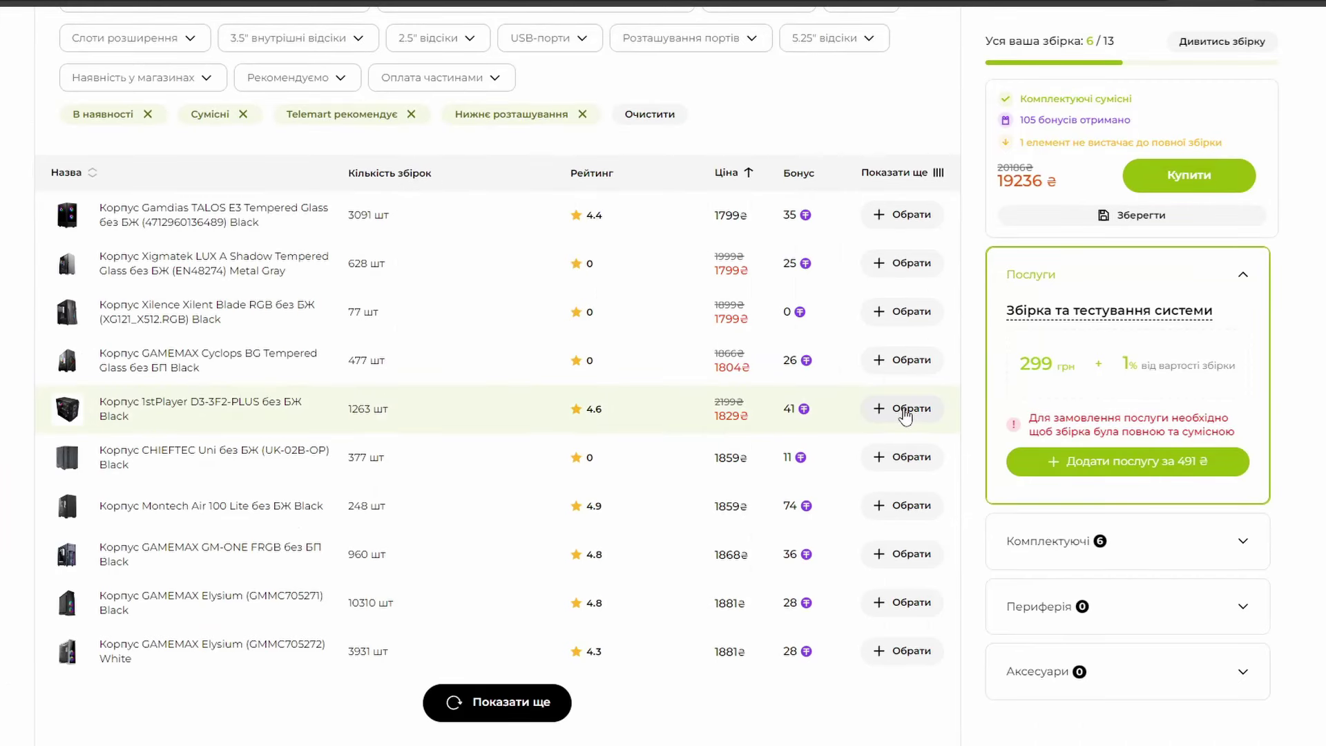
{"action": "left_click", "coordinate": [905, 410]}
{"action": "scroll", "coordinate": [847, 451], "scroll_direction": "up", "scroll_amount": 8}
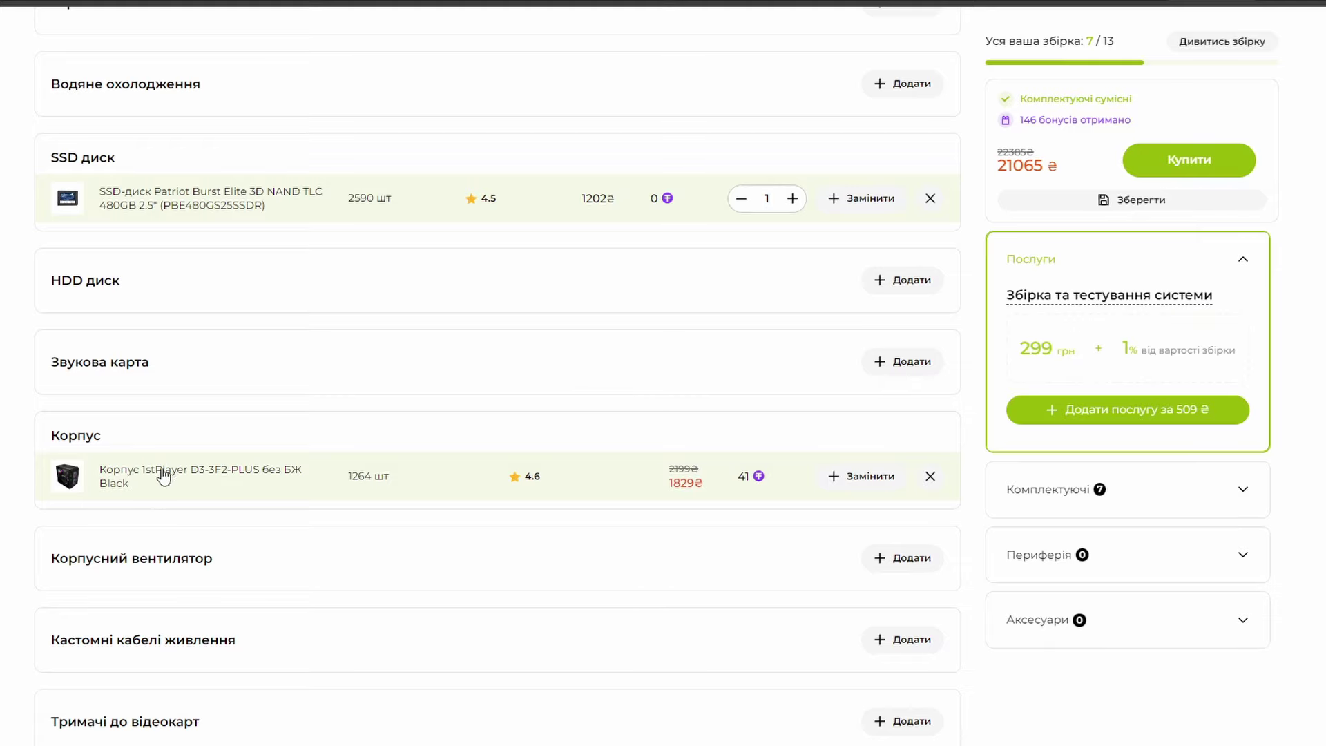
Step: Open the details of the chosen D3-3F2-PLUS case and read through its full specifications
{"action": "left_click", "coordinate": [163, 476]}
{"action": "scroll", "coordinate": [142, 371], "scroll_direction": "down", "scroll_amount": 5}
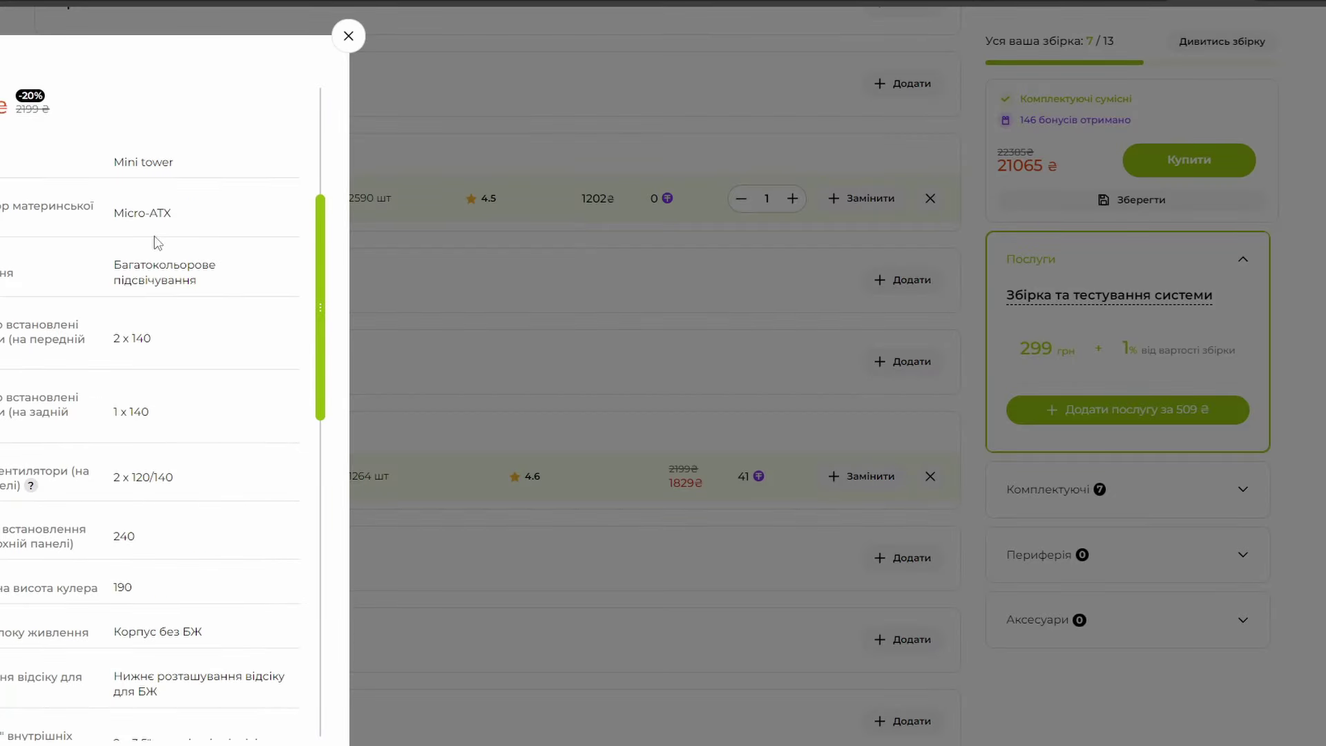
{"action": "scroll", "coordinate": [207, 296], "scroll_direction": "down", "scroll_amount": 7}
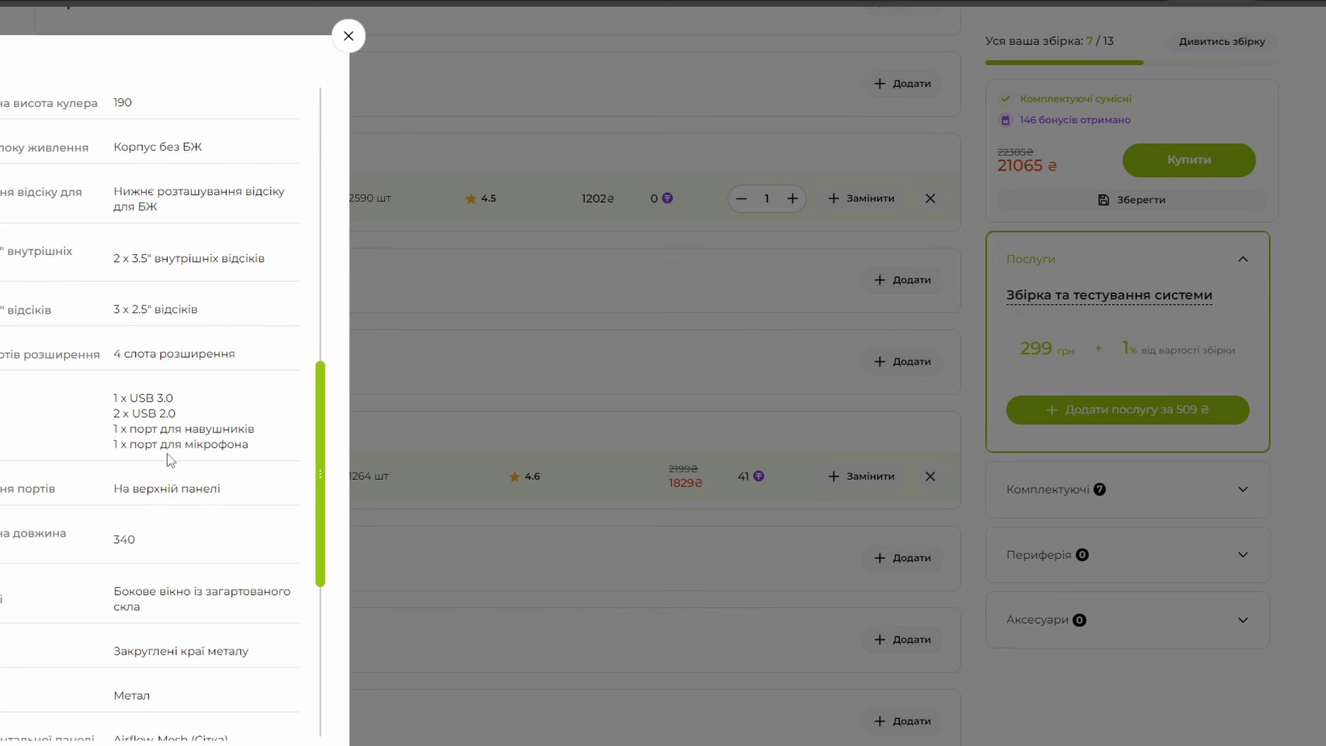
{"action": "scroll", "coordinate": [177, 437], "scroll_direction": "down", "scroll_amount": 3}
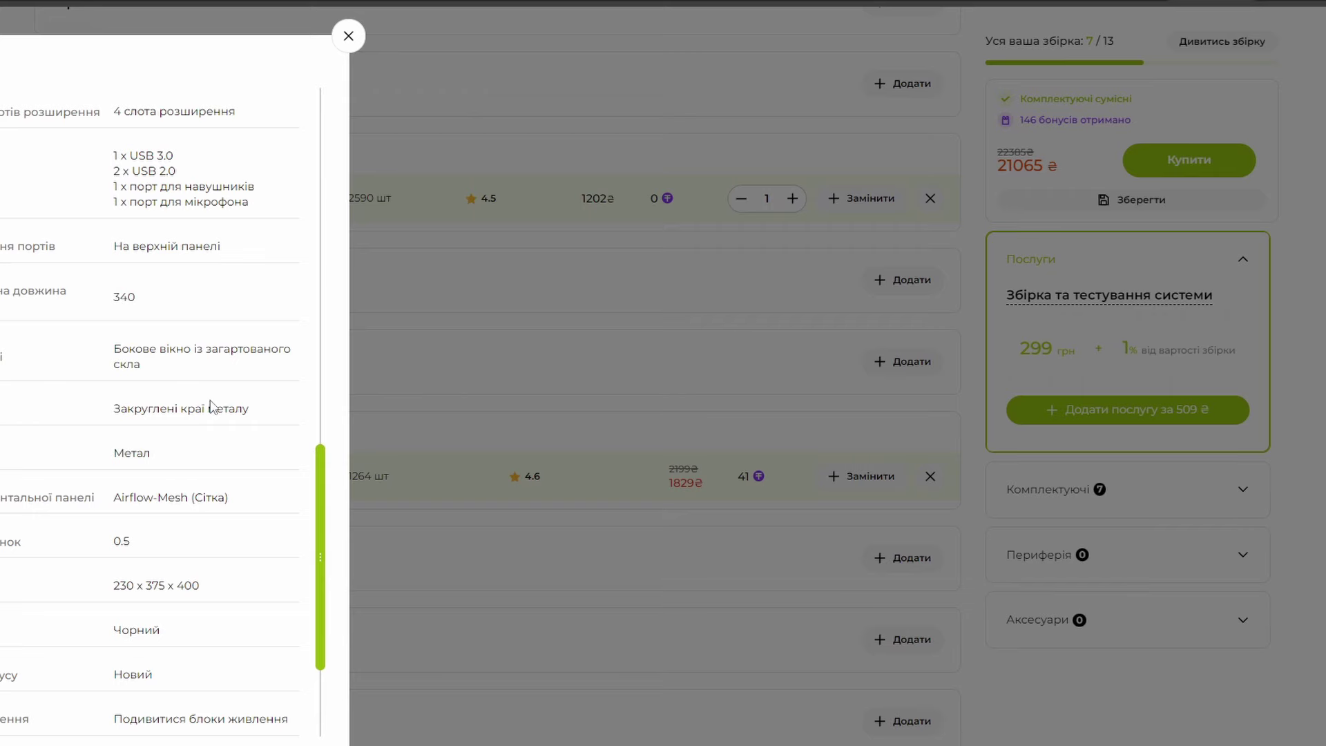
{"action": "scroll", "coordinate": [218, 412], "scroll_direction": "down", "scroll_amount": 2}
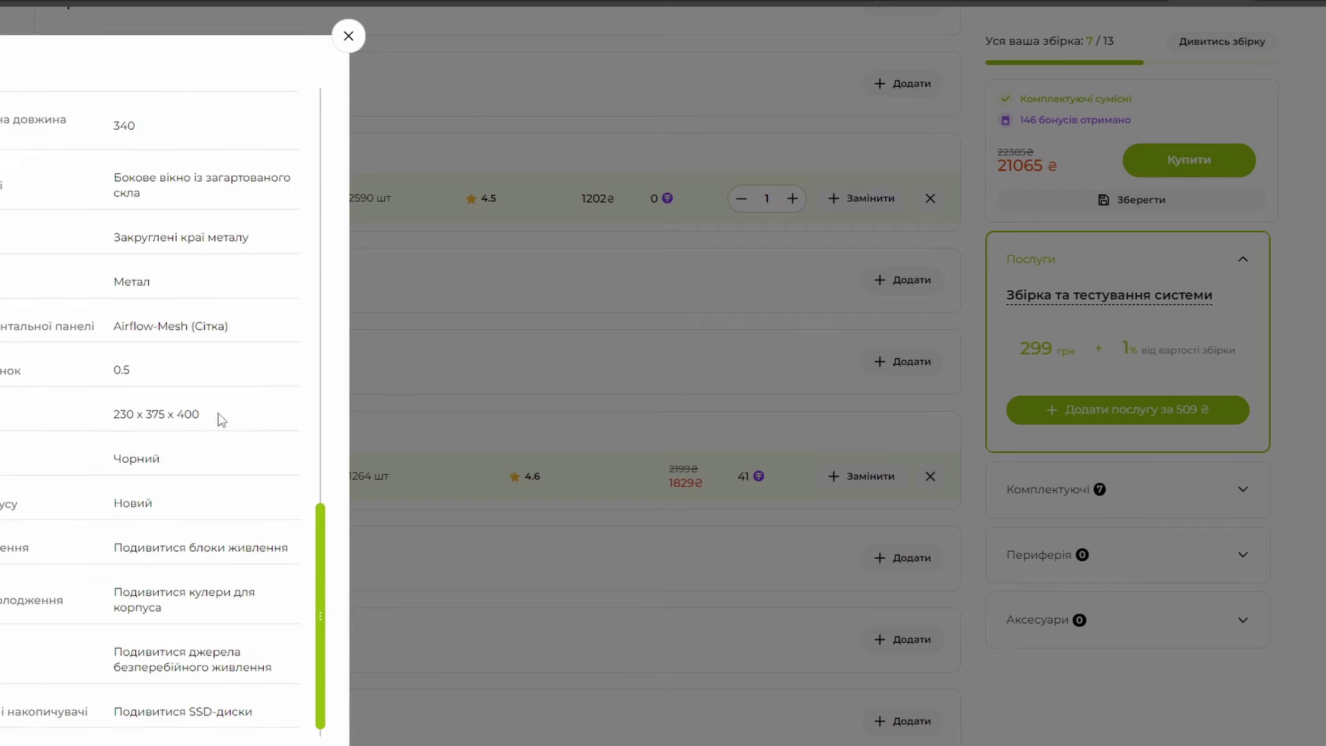
{"action": "scroll", "coordinate": [220, 498], "scroll_direction": "up", "scroll_amount": 8}
{"action": "scroll", "coordinate": [218, 567], "scroll_direction": "up", "scroll_amount": 3}
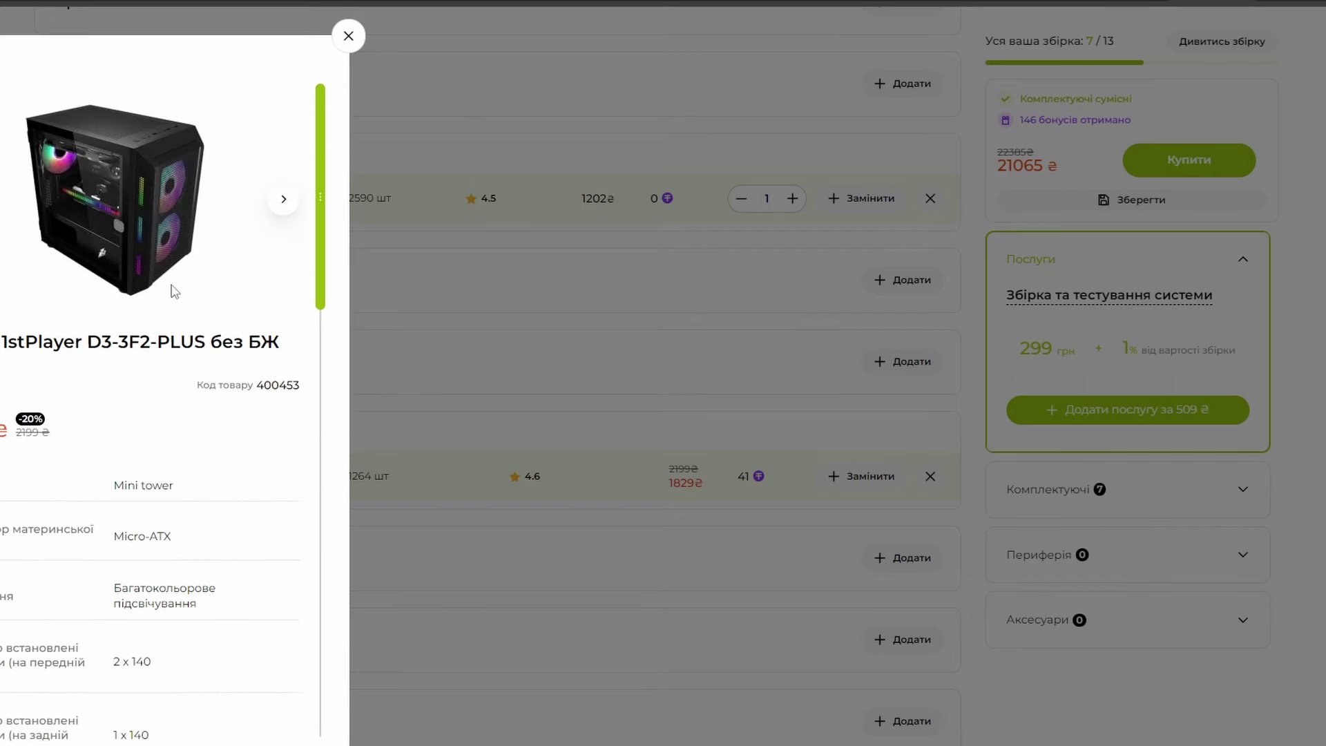
Step: Open the full product page of the D3-3F2-PLUS case and inspect its gallery photos, returning to the first image
{"action": "left_click", "coordinate": [125, 343]}
{"action": "scroll", "coordinate": [281, 337], "scroll_direction": "down", "scroll_amount": 3}
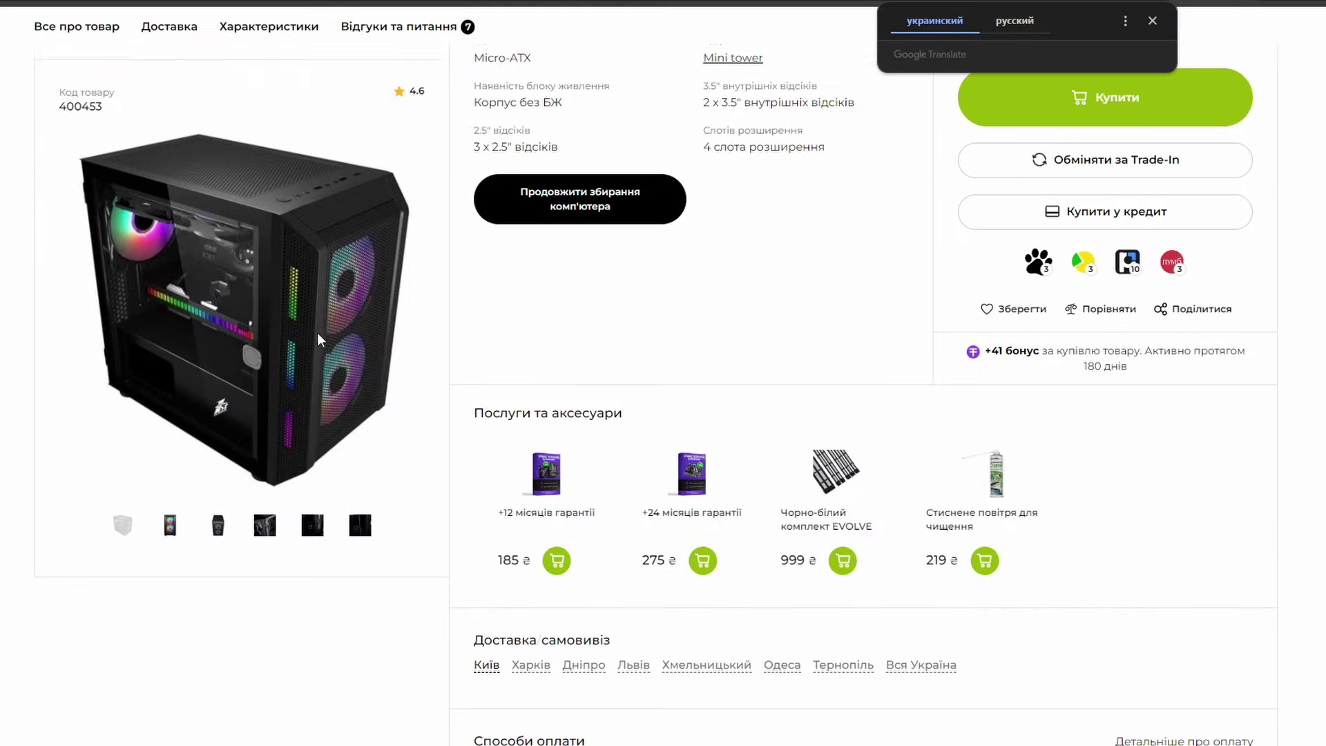
{"action": "left_click", "coordinate": [316, 529]}
{"action": "left_click", "coordinate": [360, 525]}
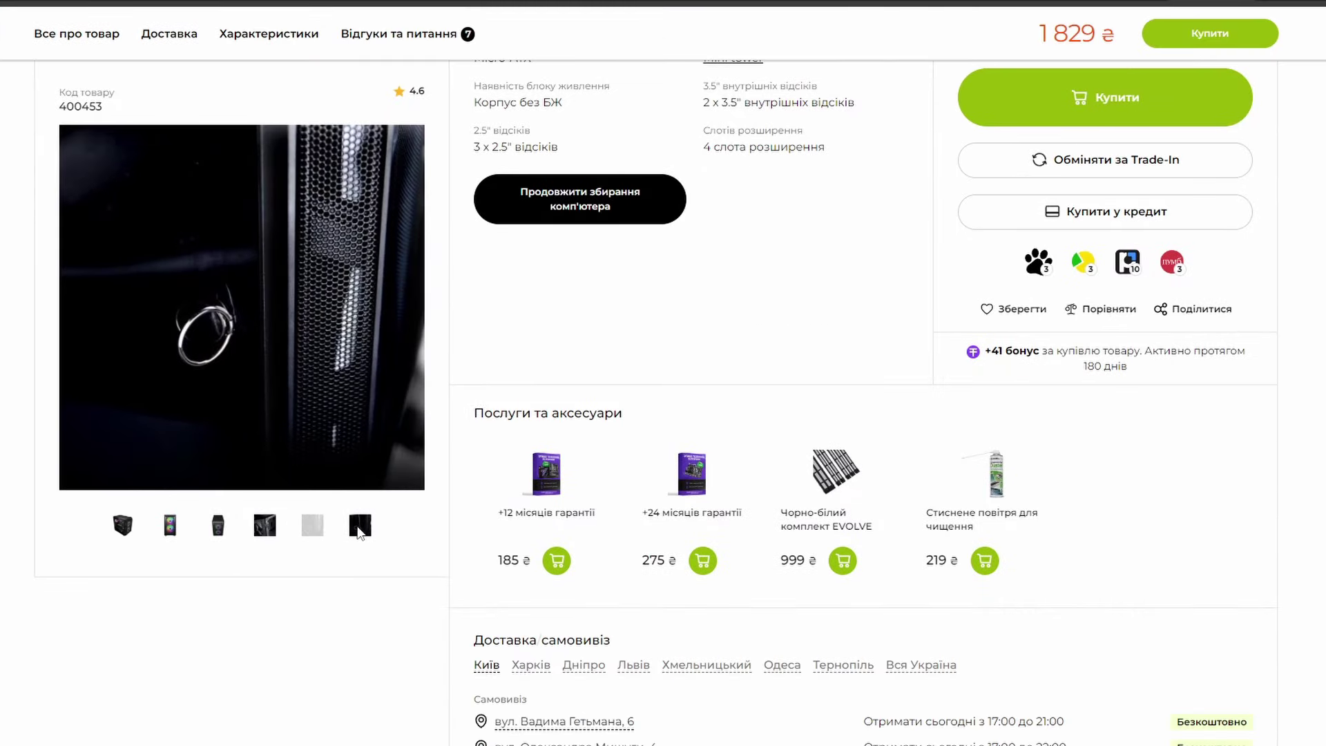
{"action": "scroll", "coordinate": [373, 567], "scroll_direction": "up", "scroll_amount": 3}
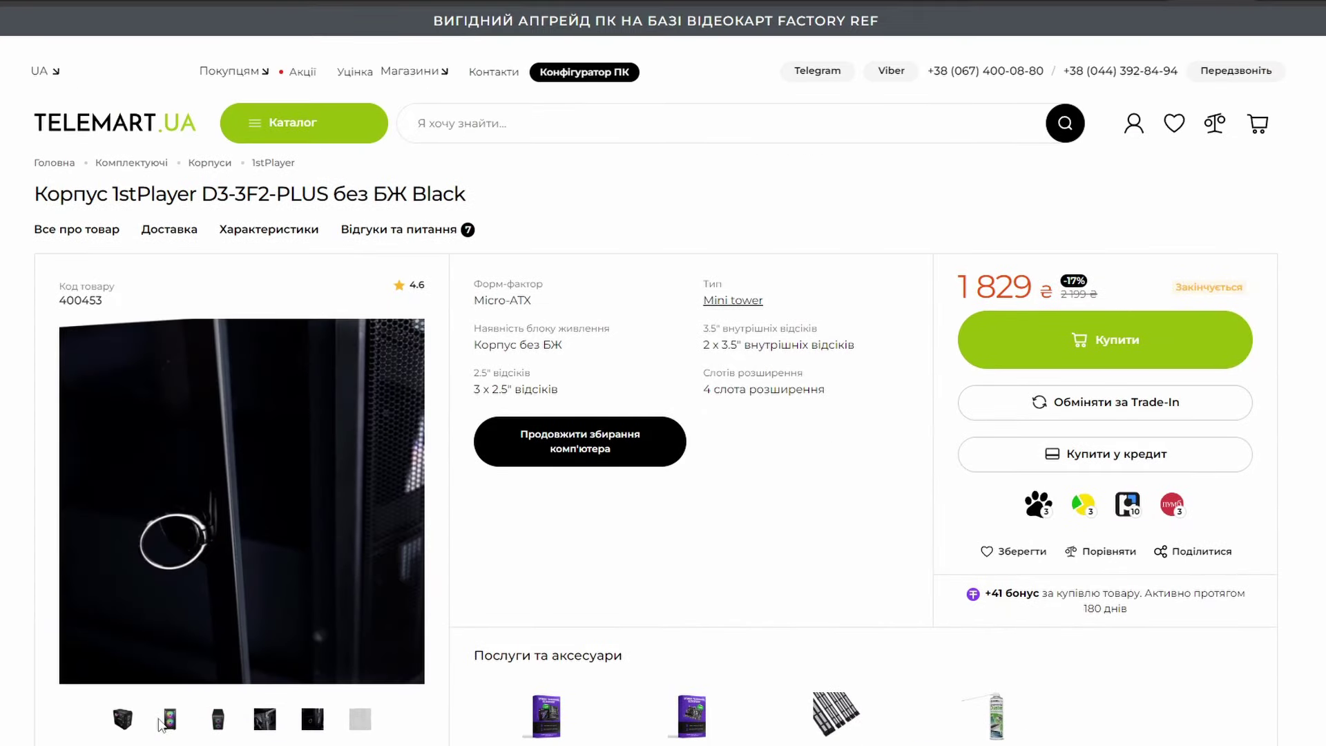
{"action": "left_click", "coordinate": [123, 719]}
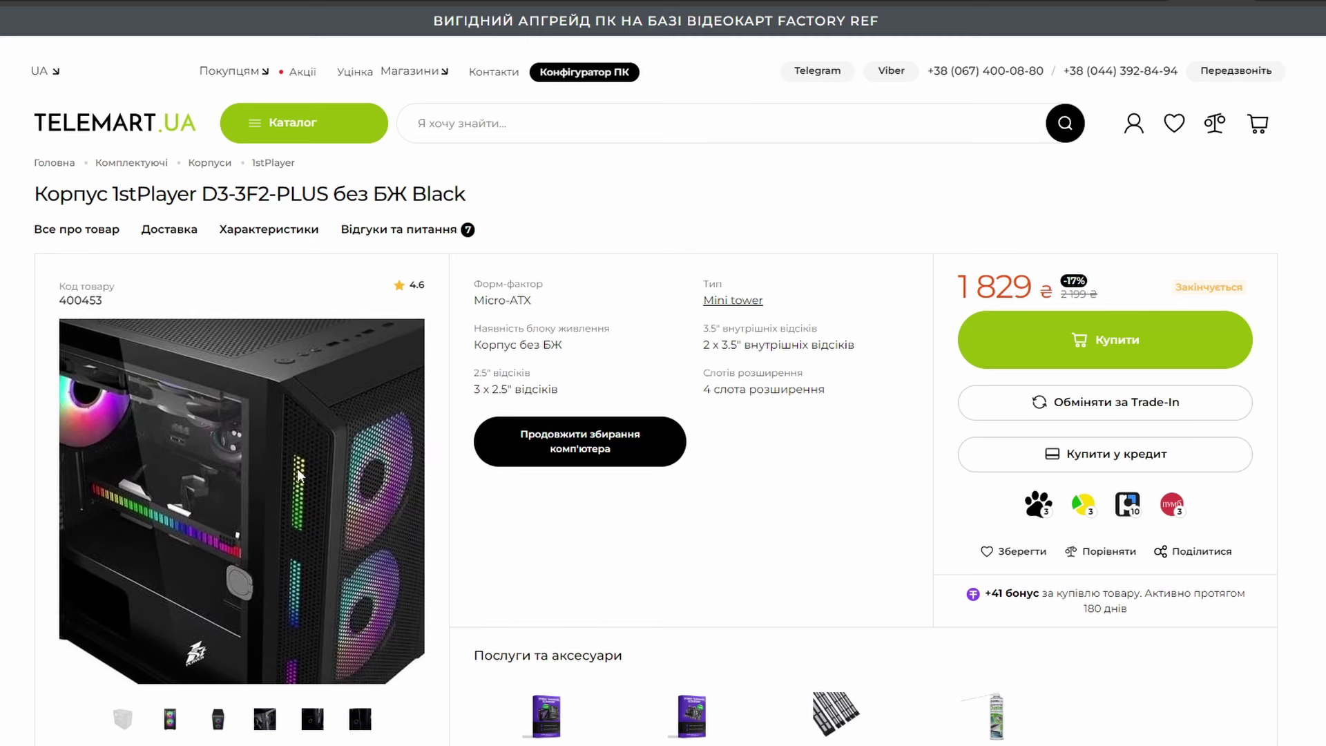
Step: Read through the full specifications of the D3-3F2-PLUS case, from cooling and power supply to ports, materials and dimensions, and recheck the cooling section
{"action": "scroll", "coordinate": [428, 380], "scroll_direction": "down", "scroll_amount": 9}
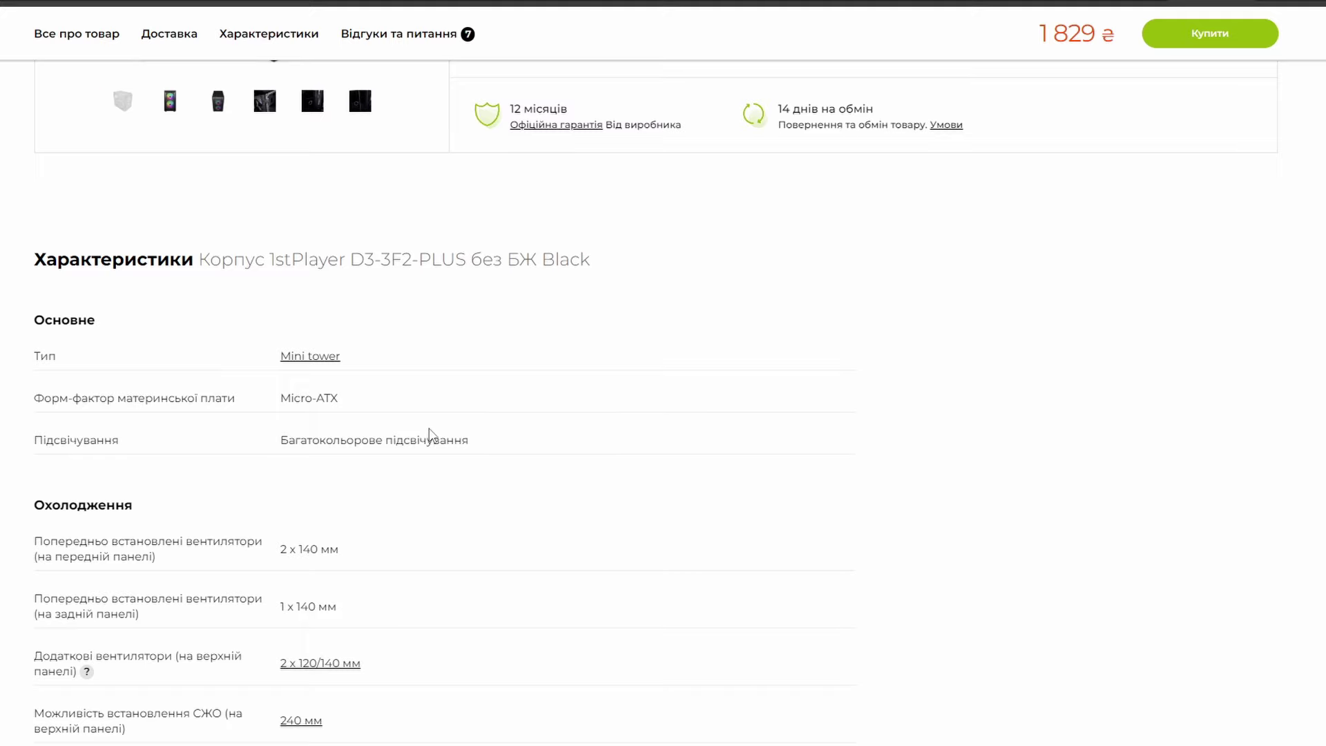
{"action": "scroll", "coordinate": [433, 438], "scroll_direction": "down", "scroll_amount": 3}
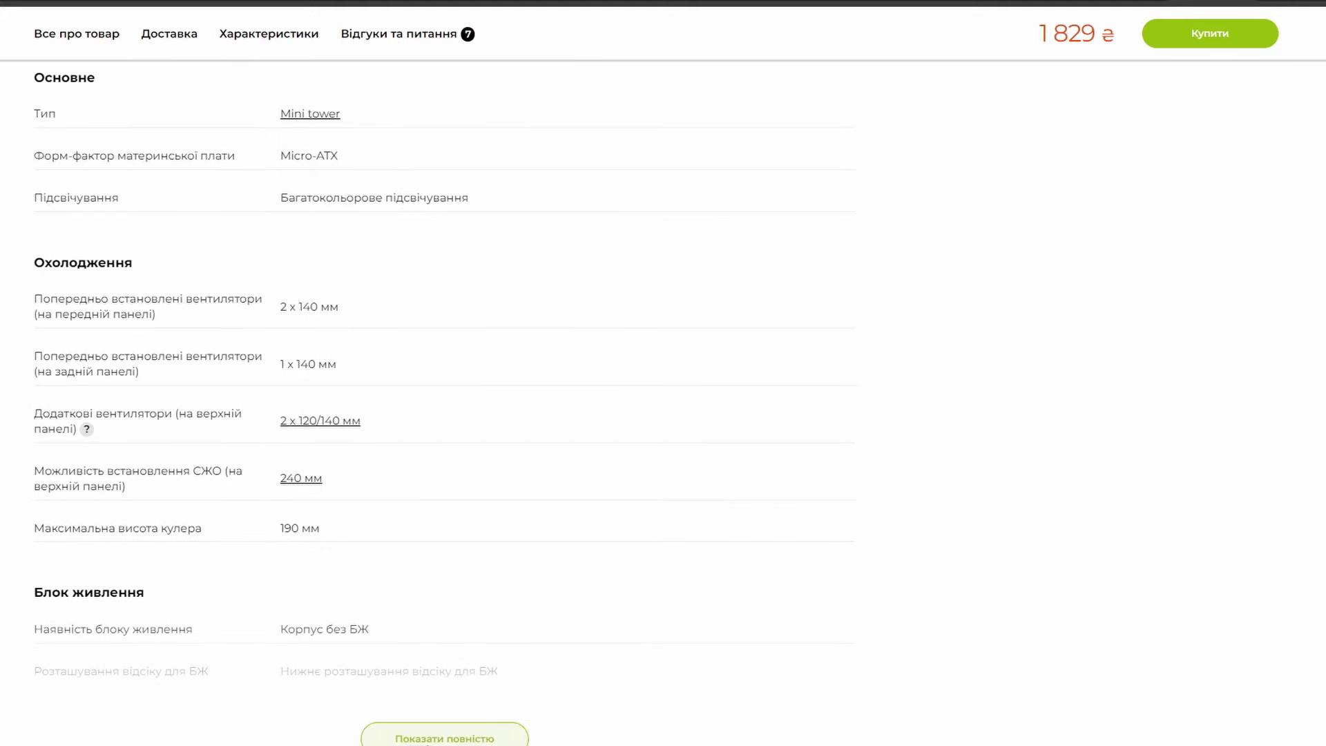
{"action": "scroll", "coordinate": [590, 429], "scroll_direction": "down", "scroll_amount": 5}
{"action": "scroll", "coordinate": [591, 430], "scroll_direction": "down", "scroll_amount": 3}
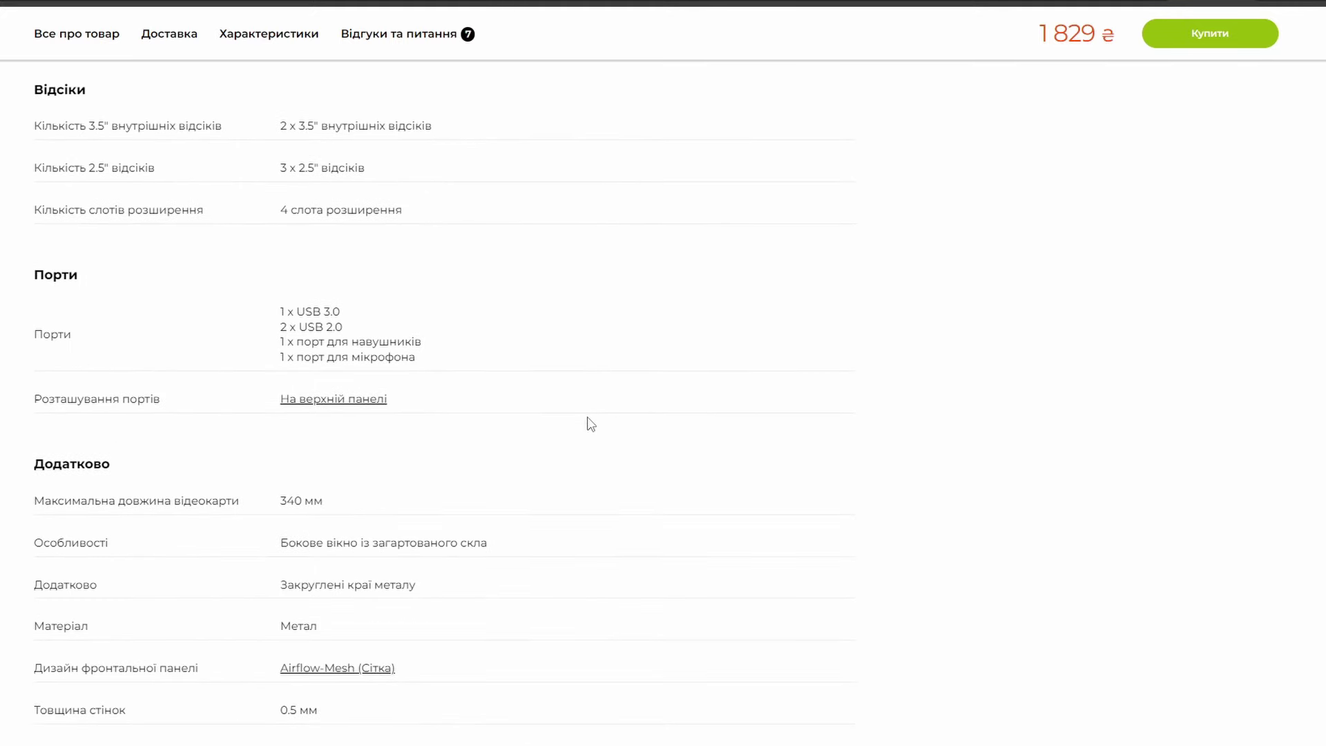
{"action": "scroll", "coordinate": [591, 421], "scroll_direction": "down", "scroll_amount": 10}
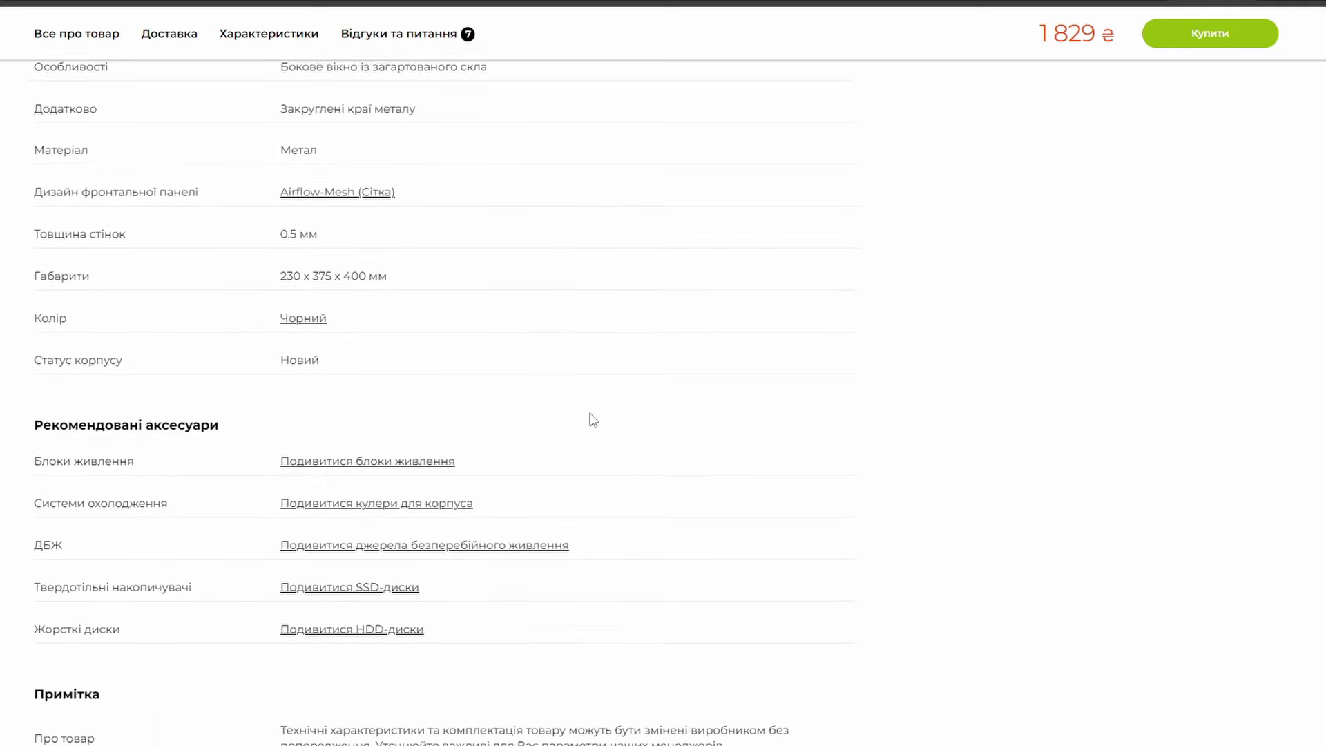
{"action": "scroll", "coordinate": [579, 425], "scroll_direction": "up", "scroll_amount": 18}
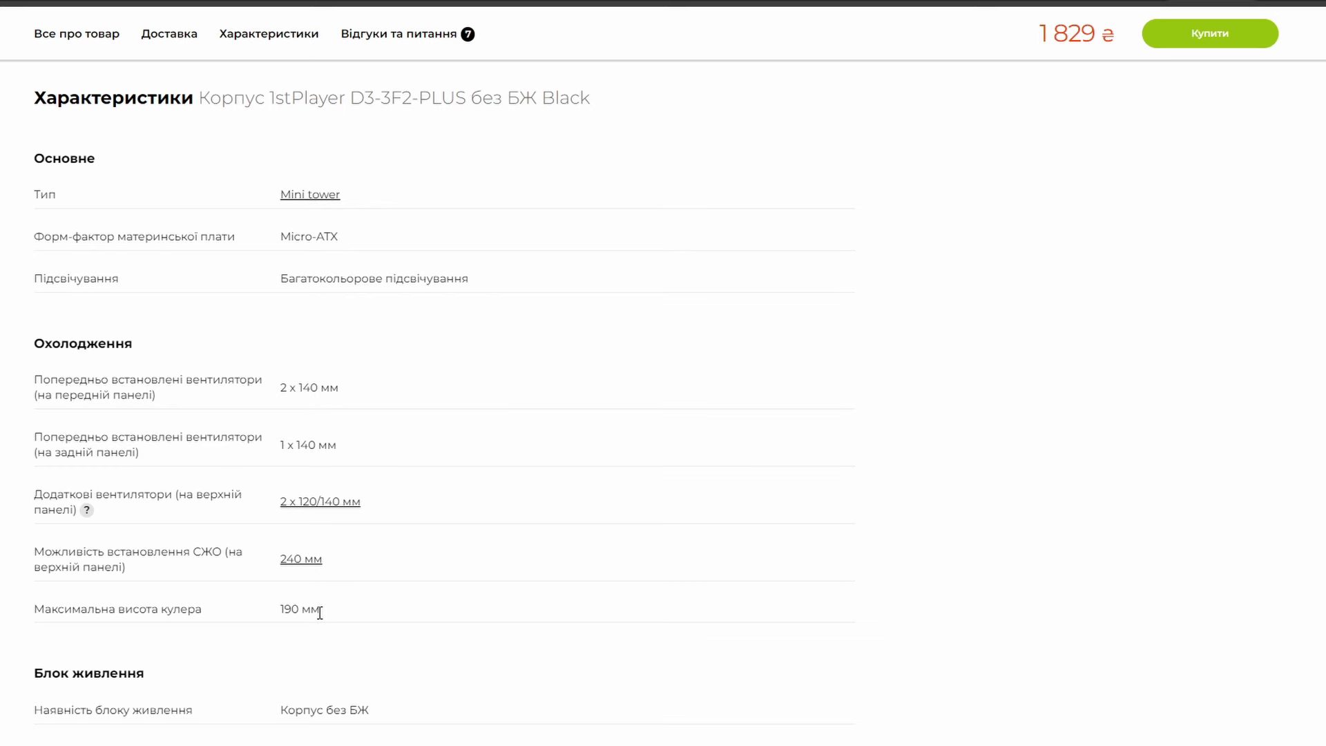
Step: Show the fourth gallery photo of the case and examine it enlarged
{"action": "scroll", "coordinate": [474, 571], "scroll_direction": "up", "scroll_amount": 10}
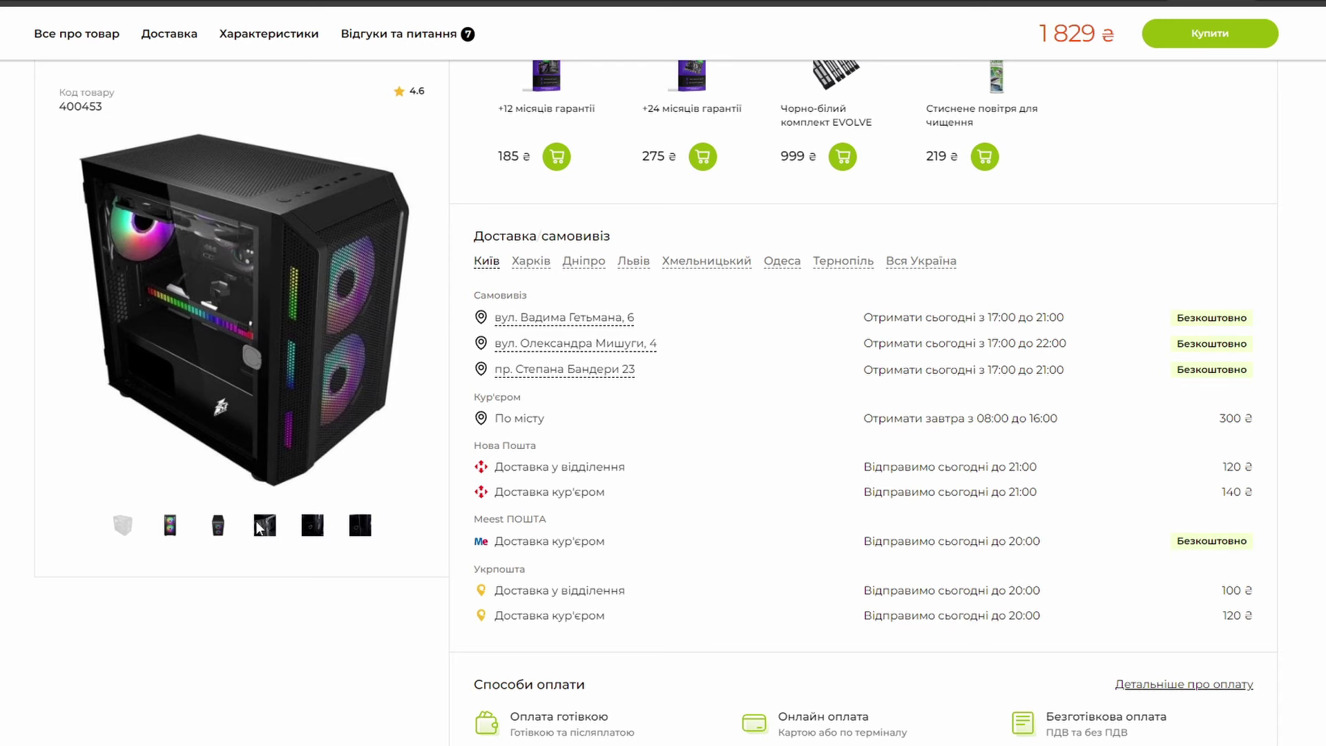
{"action": "left_click", "coordinate": [263, 525]}
{"action": "scroll", "coordinate": [355, 553], "scroll_direction": "up", "scroll_amount": 8}
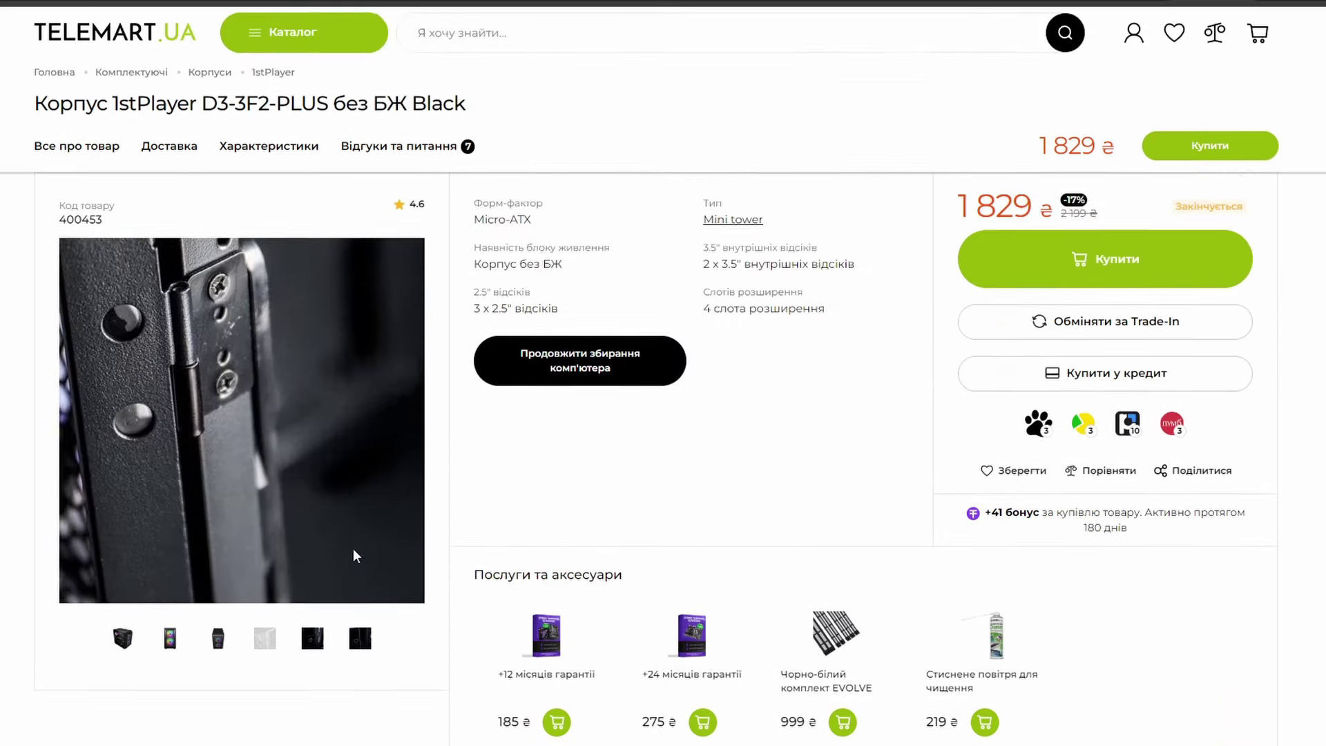
{"action": "scroll", "coordinate": [354, 548], "scroll_direction": "up", "scroll_amount": 1}
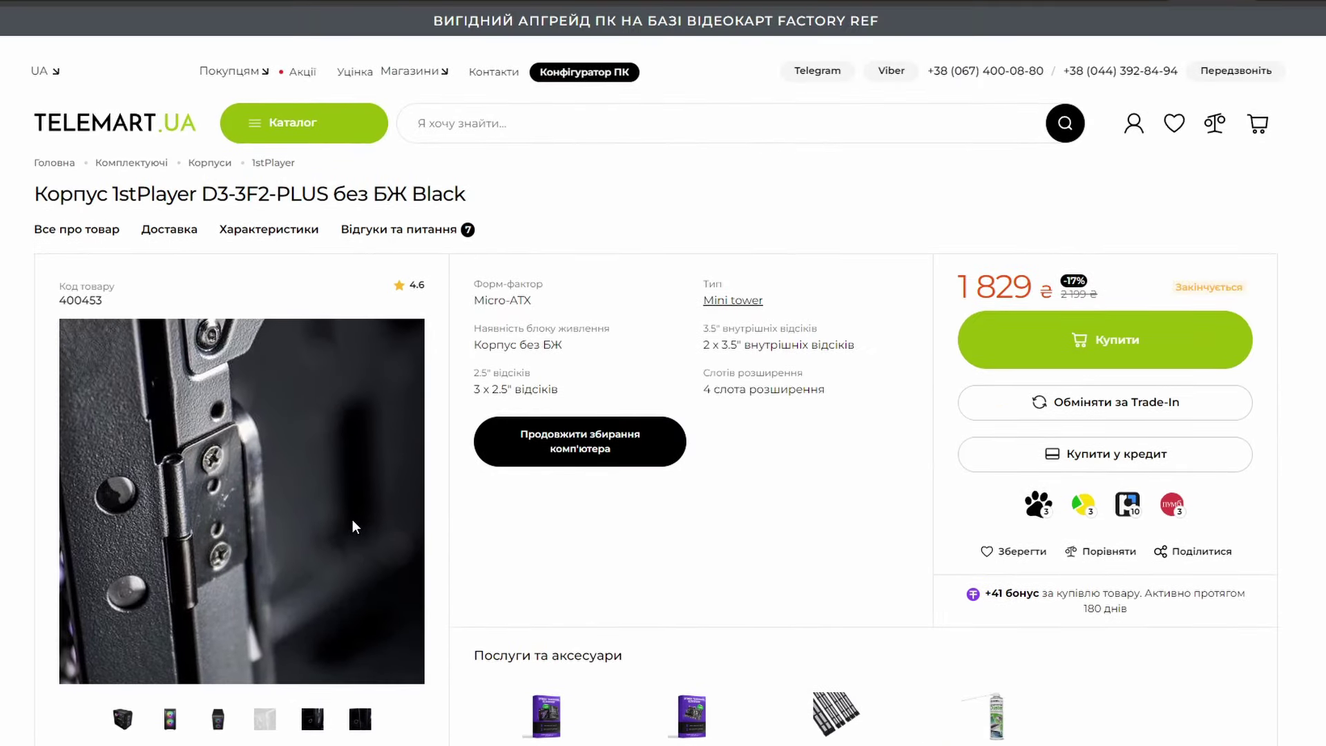